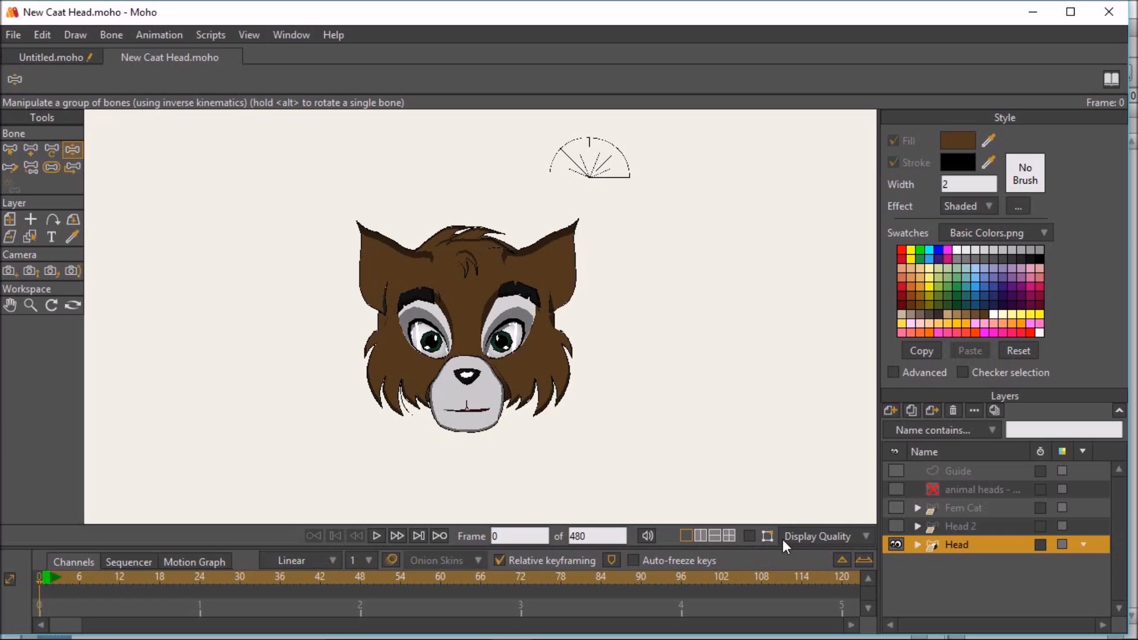
- Display the head rig's bones in the viewport and render a preview of frame 0
{"action": "left_click", "coordinate": [749, 536]}
{"action": "scroll", "coordinate": [674, 250], "scroll_direction": "up", "scroll_amount": 5}
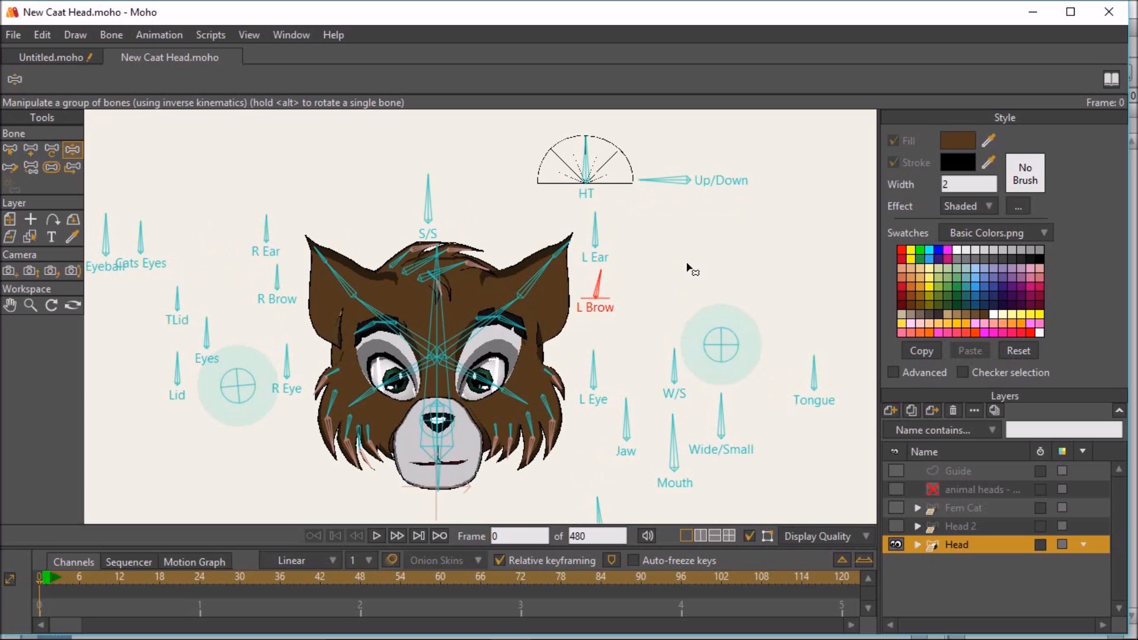
{"action": "key", "text": "ctrl+r"}
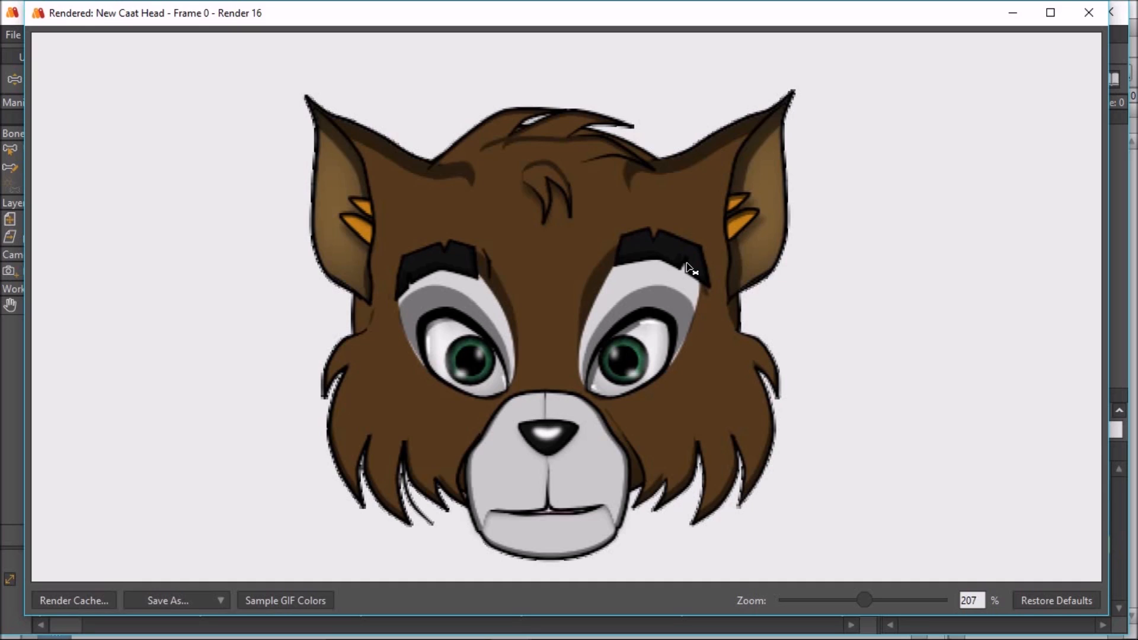
{"action": "scroll", "coordinate": [787, 307], "scroll_direction": "down", "scroll_amount": 3}
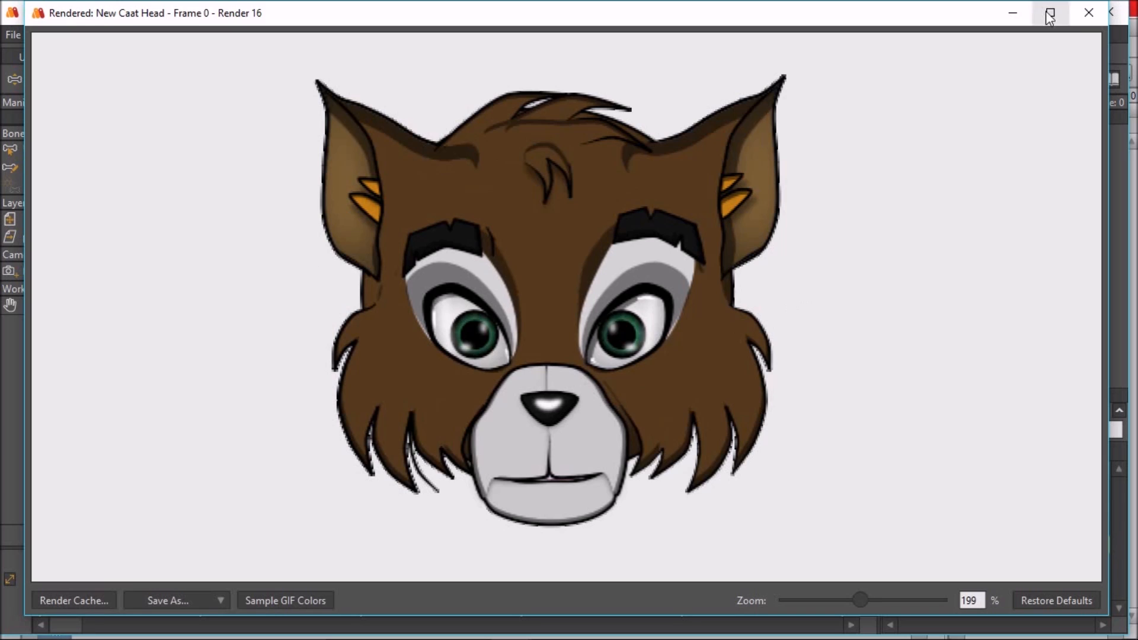
{"action": "left_click", "coordinate": [1080, 23]}
{"action": "scroll", "coordinate": [443, 267], "scroll_direction": "down", "scroll_amount": 1}
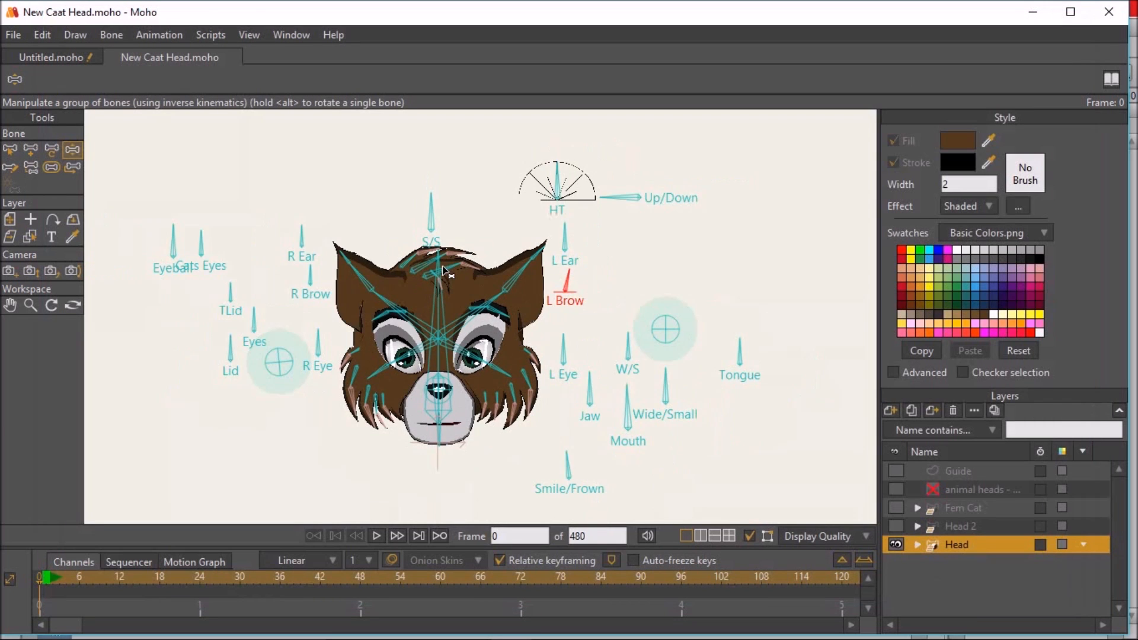
- Test the R Brow, TLid and Lid control bones by rotating each one on frame 0
{"action": "left_click_drag", "start_coordinate": [481, 267], "coordinate": [504, 239]}
{"action": "scroll", "coordinate": [502, 257], "scroll_direction": "up", "scroll_amount": 1}
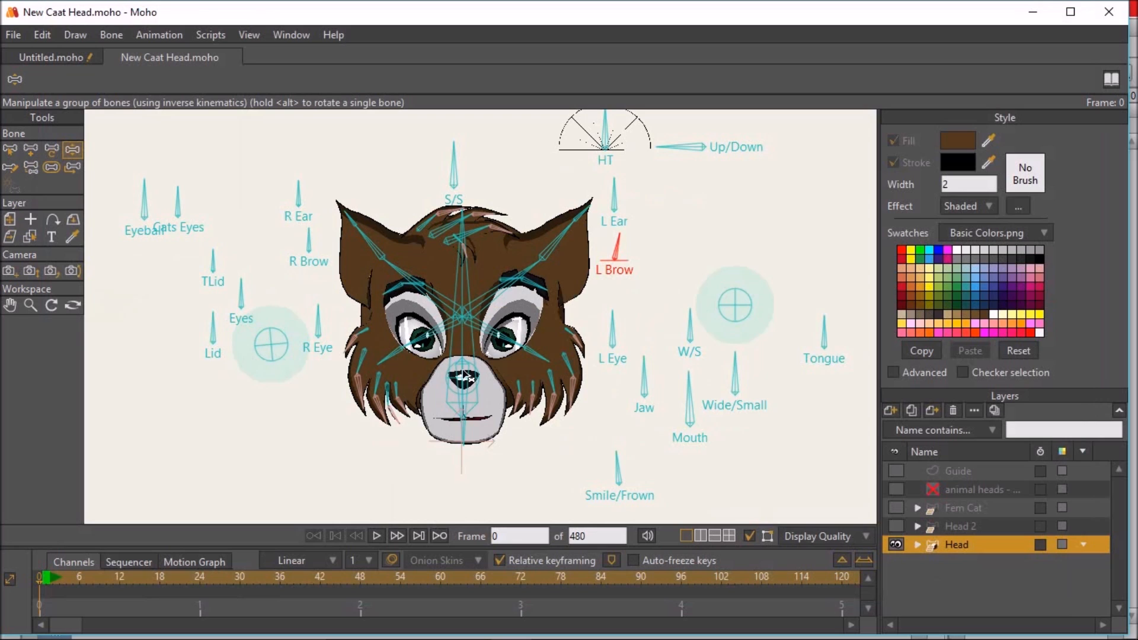
{"action": "scroll", "coordinate": [365, 277], "scroll_direction": "up", "scroll_amount": 1}
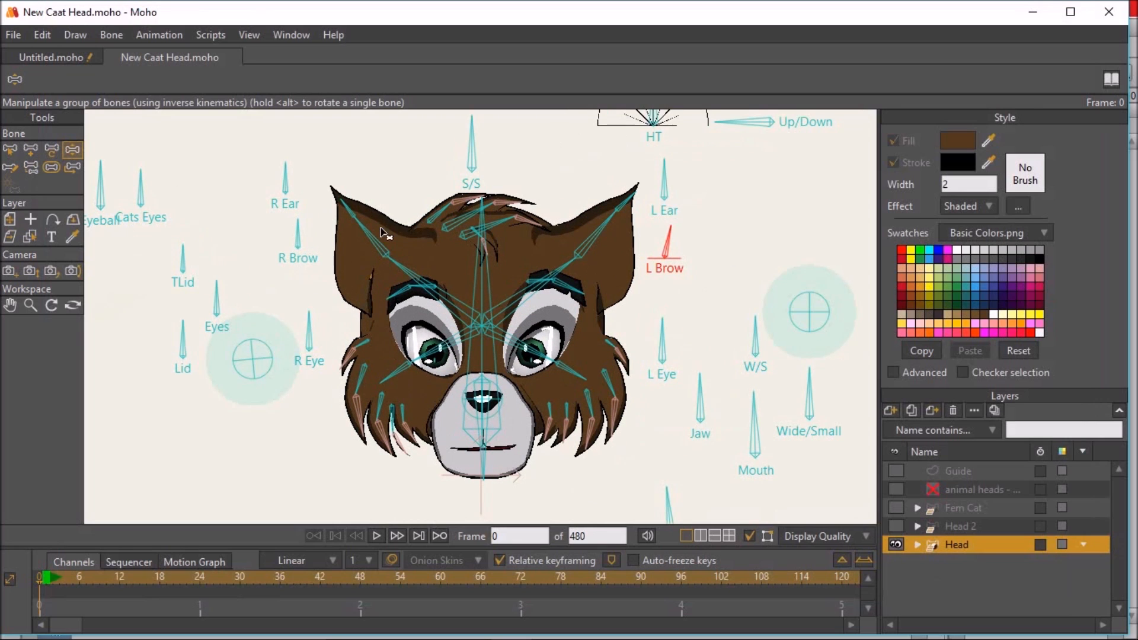
{"action": "mouse_move", "coordinate": [302, 225]}
{"action": "left_mouse_down"}
{"action": "mouse_move", "coordinate": [276, 238]}
{"action": "mouse_move", "coordinate": [324, 236]}
{"action": "mouse_move", "coordinate": [279, 225]}
{"action": "mouse_move", "coordinate": [294, 221]}
{"action": "left_mouse_up"}
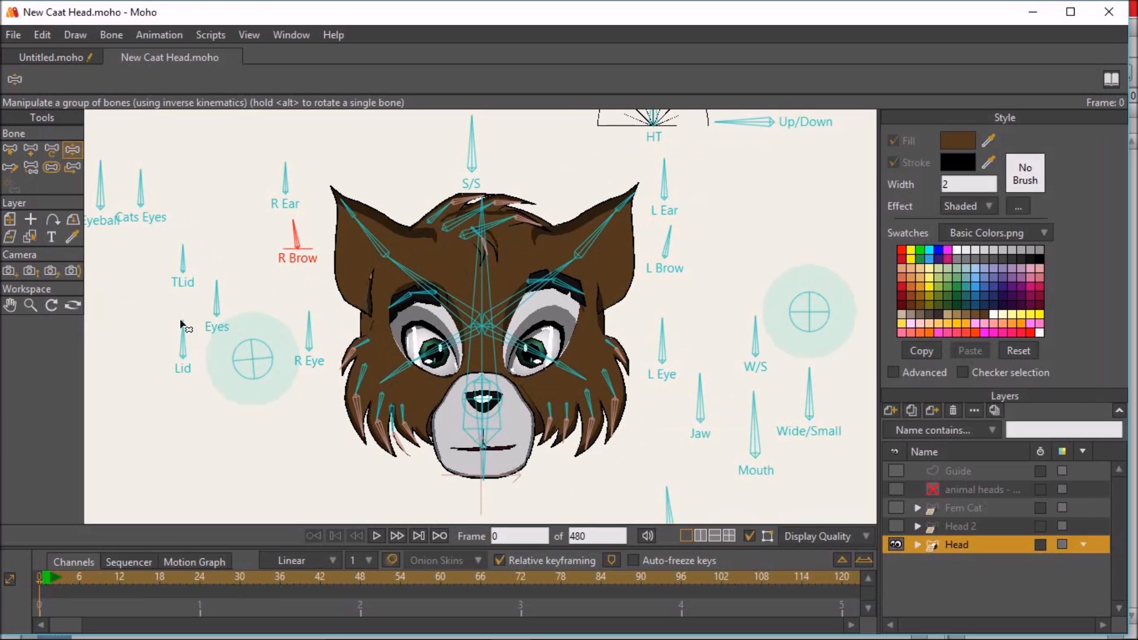
{"action": "left_click_drag", "start_coordinate": [184, 324], "coordinate": [218, 337]}
{"action": "mouse_move", "coordinate": [188, 255]}
{"action": "left_mouse_down"}
{"action": "mouse_move", "coordinate": [206, 261]}
{"action": "mouse_move", "coordinate": [185, 243]}
{"action": "left_mouse_up"}
{"action": "mouse_move", "coordinate": [208, 336]}
{"action": "left_mouse_down"}
{"action": "mouse_move", "coordinate": [215, 353]}
{"action": "mouse_move", "coordinate": [214, 326]}
{"action": "mouse_move", "coordinate": [193, 307]}
{"action": "mouse_move", "coordinate": [211, 325]}
{"action": "left_mouse_up"}
- Hide the Lid 2 layer inside the Head's R Eye group, expand the L Eye group and reselect the Head layer
{"action": "left_click", "coordinate": [918, 544]}
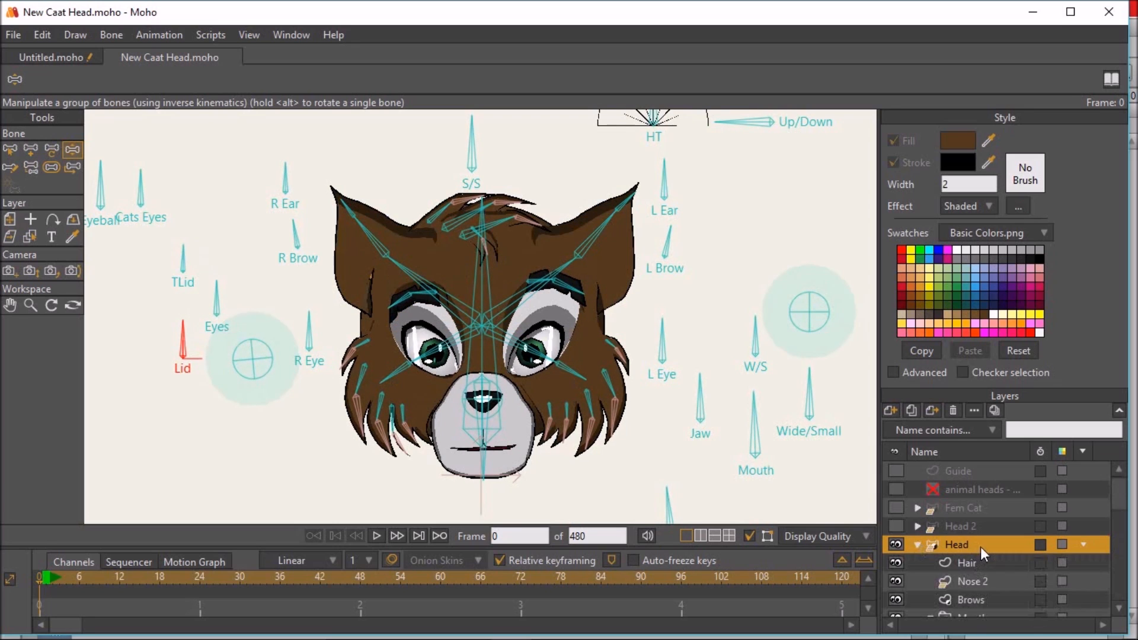
{"action": "scroll", "coordinate": [980, 547], "scroll_direction": "down", "scroll_amount": 5}
{"action": "scroll", "coordinate": [972, 543], "scroll_direction": "down", "scroll_amount": 3}
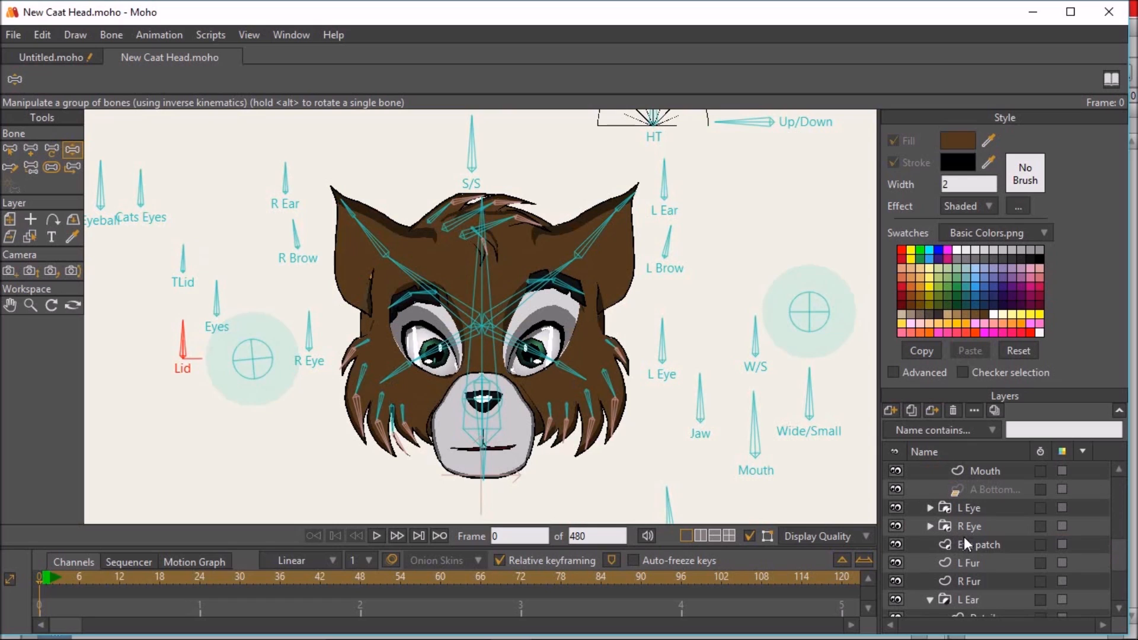
{"action": "left_click", "coordinate": [932, 525]}
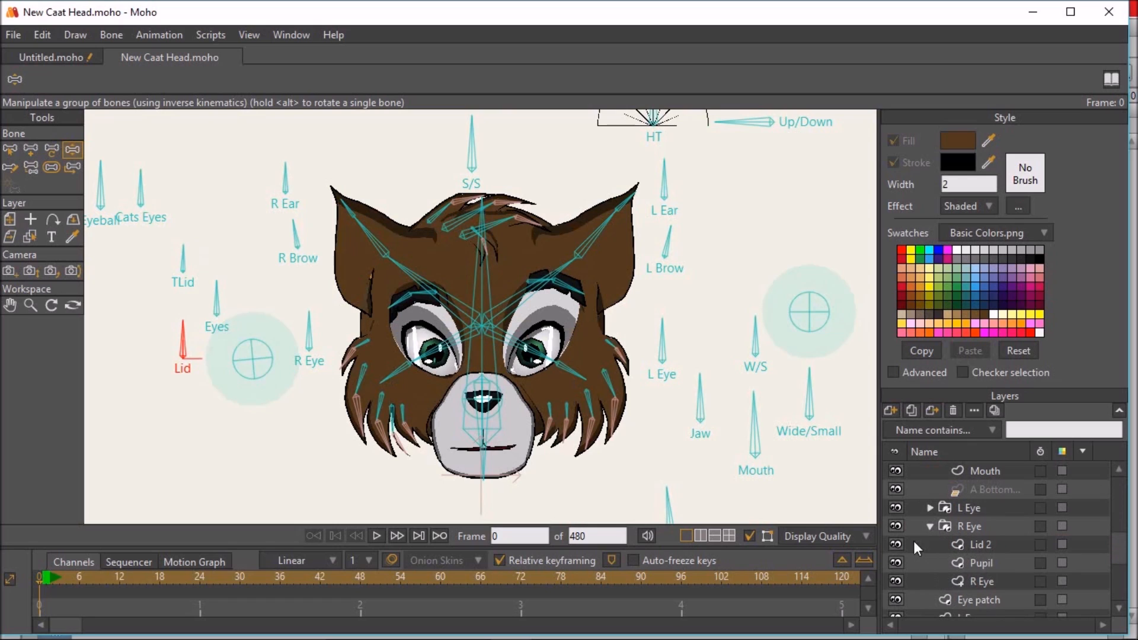
{"action": "left_click", "coordinate": [938, 510]}
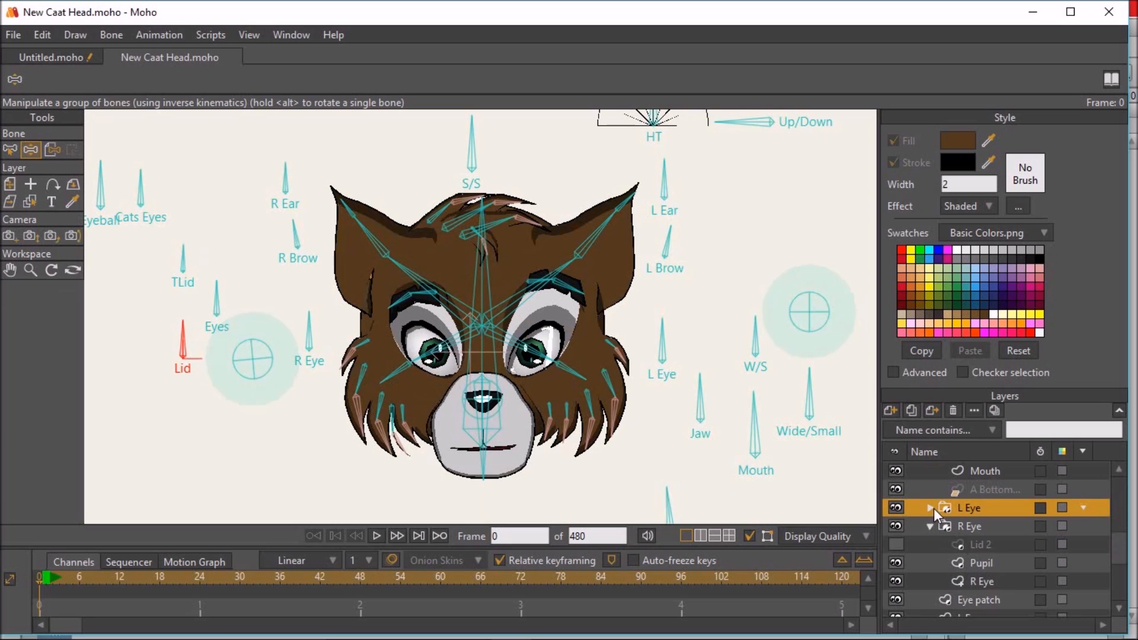
{"action": "left_click", "coordinate": [930, 508]}
{"action": "scroll", "coordinate": [1027, 528], "scroll_direction": "up", "scroll_amount": 5}
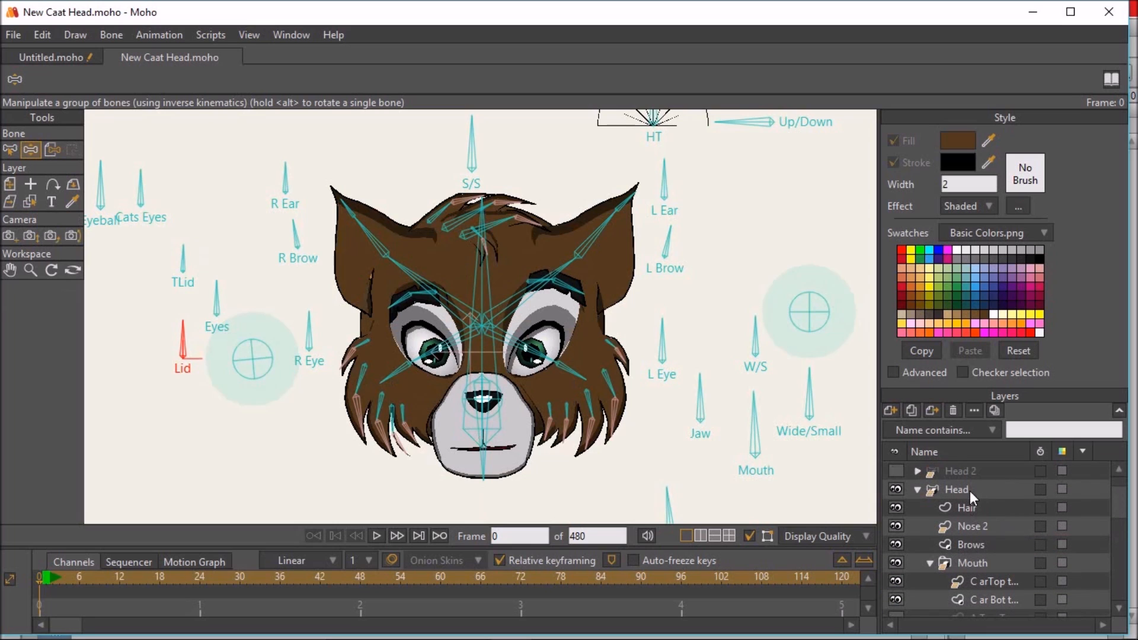
{"action": "left_click", "coordinate": [956, 490]}
- Test the L Eye, R Eye and Cats Eyes control bones by rotating each one
{"action": "scroll", "coordinate": [142, 199], "scroll_direction": "up", "scroll_amount": 2}
{"action": "scroll", "coordinate": [360, 283], "scroll_direction": "down", "scroll_amount": 3}
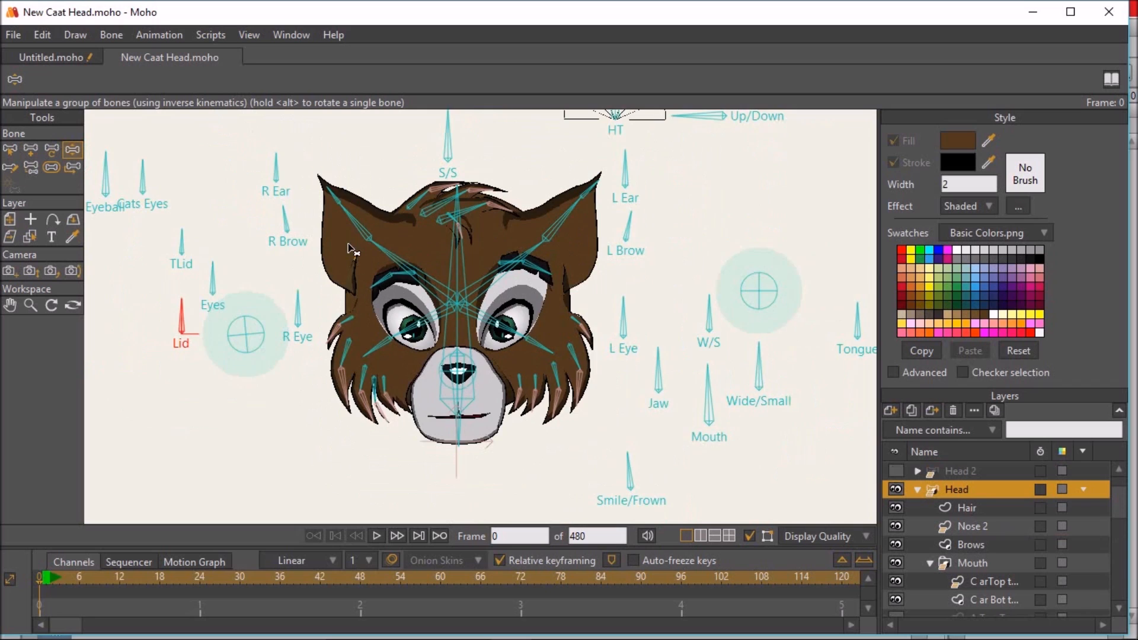
{"action": "scroll", "coordinate": [570, 267], "scroll_direction": "up", "scroll_amount": 1}
{"action": "left_click_drag", "start_coordinate": [588, 261], "coordinate": [628, 274]}
{"action": "mouse_move", "coordinate": [288, 284]}
{"action": "left_mouse_down"}
{"action": "mouse_move", "coordinate": [326, 309]}
{"action": "mouse_move", "coordinate": [278, 274]}
{"action": "left_mouse_up"}
{"action": "left_click_drag", "start_coordinate": [141, 151], "coordinate": [207, 172]}
{"action": "scroll", "coordinate": [222, 178], "scroll_direction": "up", "scroll_amount": 1}
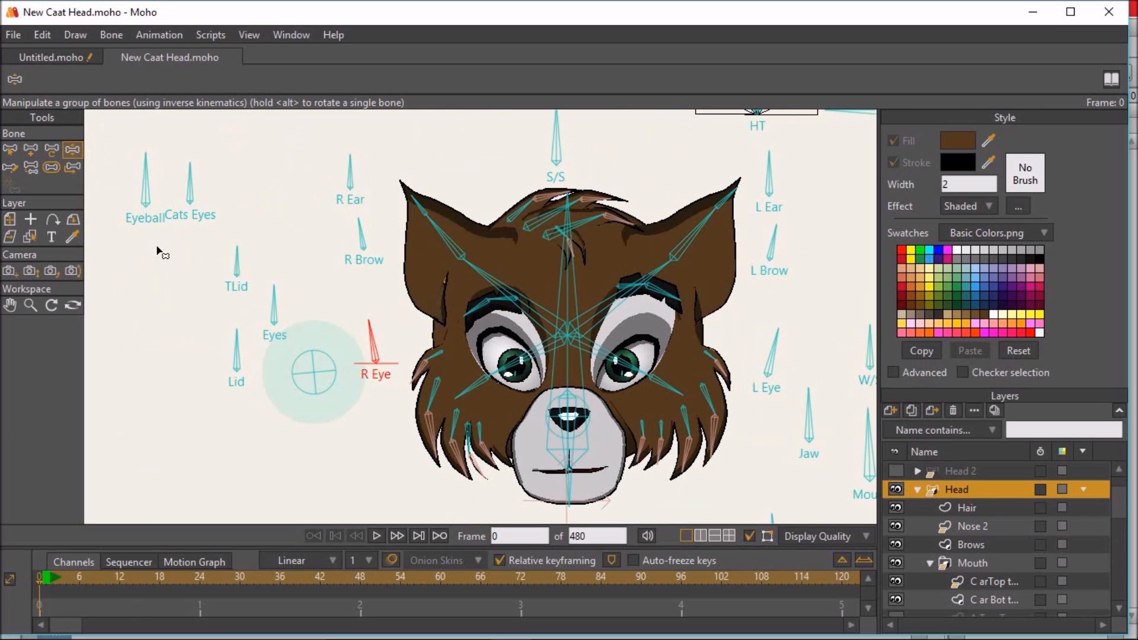
{"action": "scroll", "coordinate": [190, 207], "scroll_direction": "up", "scroll_amount": 1}
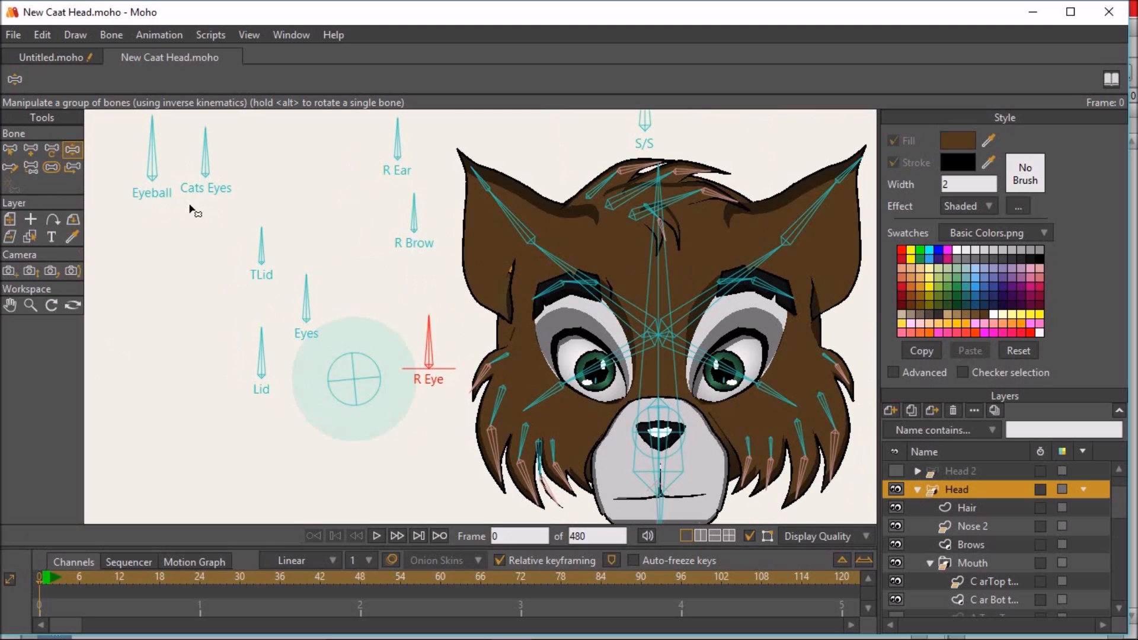
{"action": "left_click_drag", "start_coordinate": [208, 140], "coordinate": [183, 147]}
- Test the ear movement by rotating the R Ear and L Ear control bones to the left
{"action": "scroll", "coordinate": [433, 265], "scroll_direction": "down", "scroll_amount": 1}
{"action": "left_click_drag", "start_coordinate": [529, 277], "coordinate": [445, 264]}
{"action": "mouse_move", "coordinate": [660, 325]}
{"action": "left_mouse_down"}
{"action": "mouse_move", "coordinate": [632, 300]}
{"action": "mouse_move", "coordinate": [640, 432]}
{"action": "left_mouse_up"}
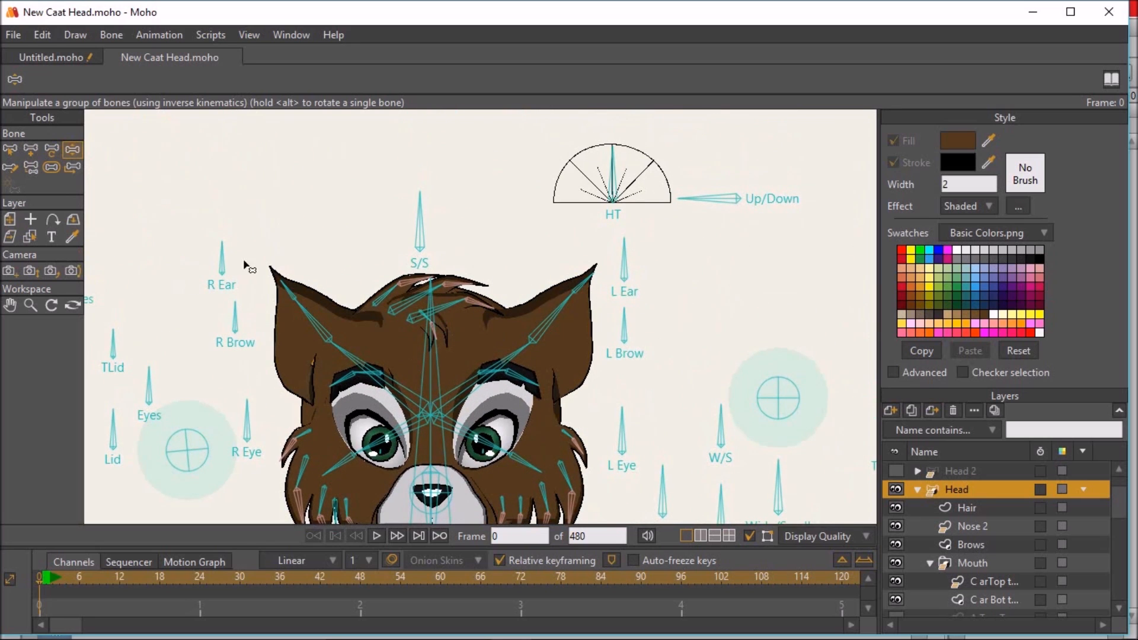
{"action": "left_click", "coordinate": [228, 252]}
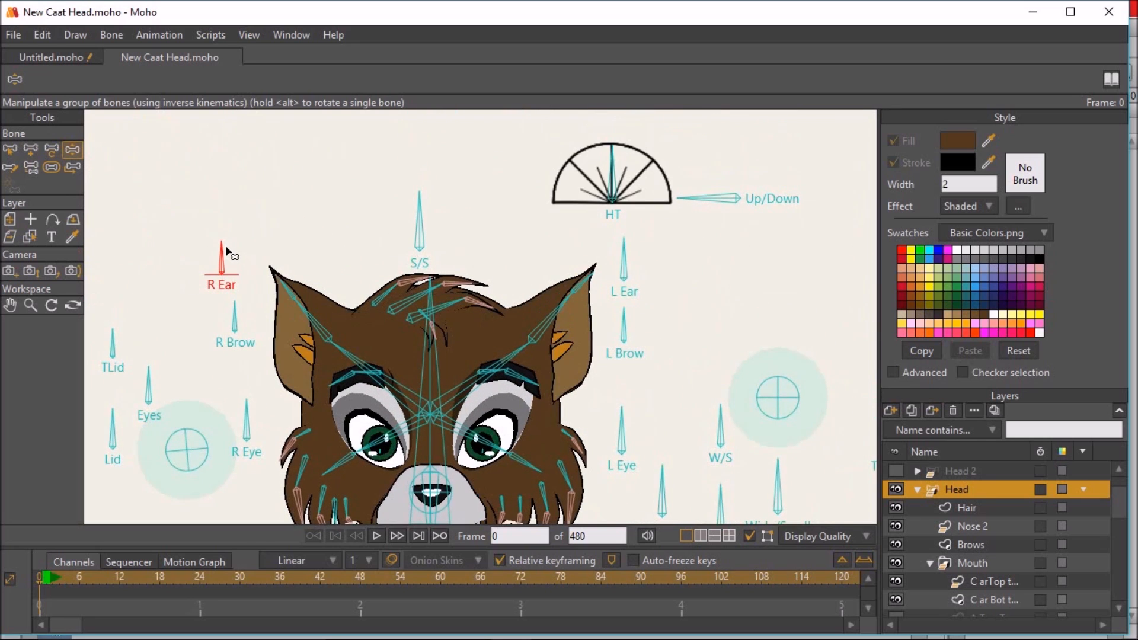
{"action": "left_click_drag", "start_coordinate": [226, 251], "coordinate": [199, 253]}
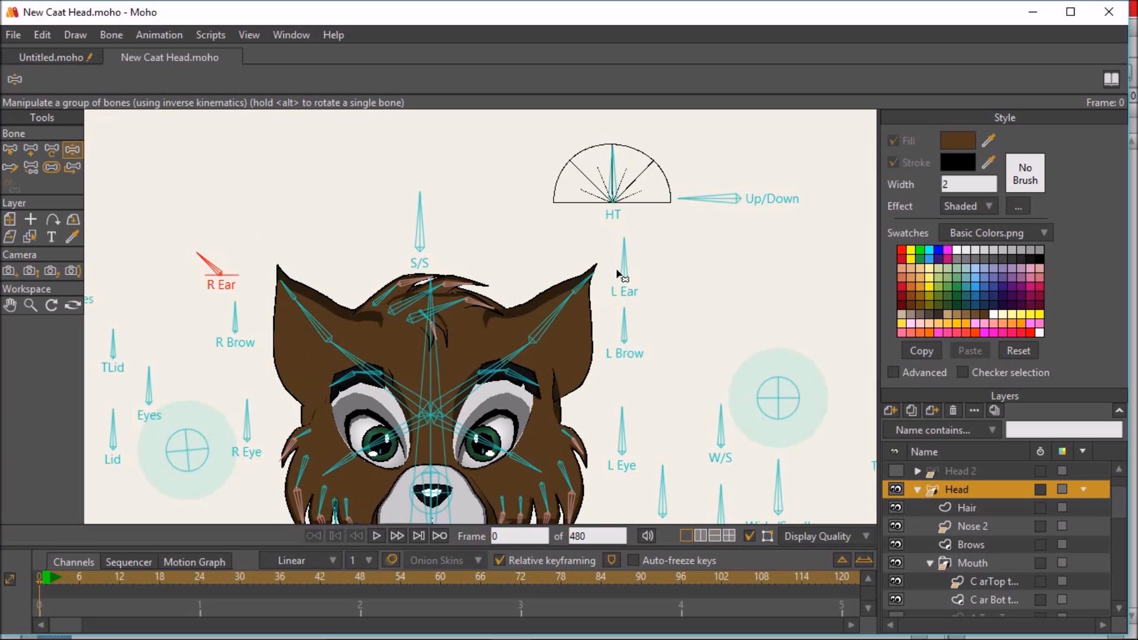
{"action": "left_click_drag", "start_coordinate": [623, 266], "coordinate": [583, 241]}
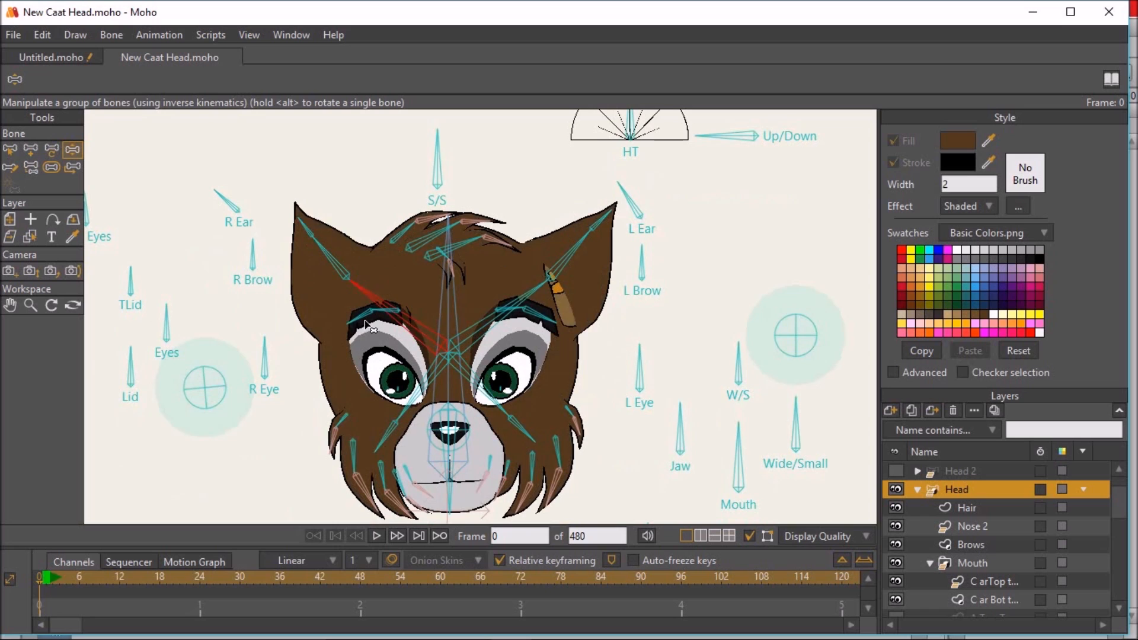
- Lower both ears by their base bones, swing the L Ear and R Ear controls outward, and raise the base bones again
{"action": "left_click_drag", "start_coordinate": [361, 340], "coordinate": [360, 354]}
{"action": "left_click_drag", "start_coordinate": [497, 319], "coordinate": [502, 351]}
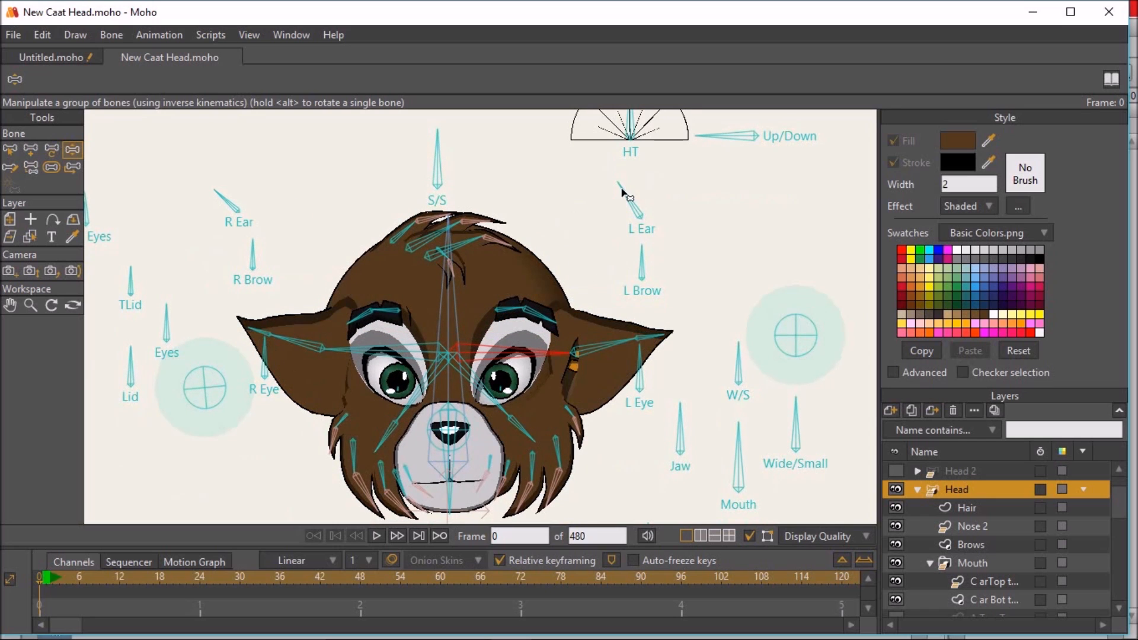
{"action": "left_click_drag", "start_coordinate": [622, 190], "coordinate": [676, 212]}
{"action": "left_click_drag", "start_coordinate": [235, 208], "coordinate": [223, 182]}
{"action": "left_click_drag", "start_coordinate": [214, 232], "coordinate": [226, 235]}
{"action": "scroll", "coordinate": [382, 334], "scroll_direction": "down", "scroll_amount": 2}
{"action": "left_click_drag", "start_coordinate": [367, 343], "coordinate": [388, 284]}
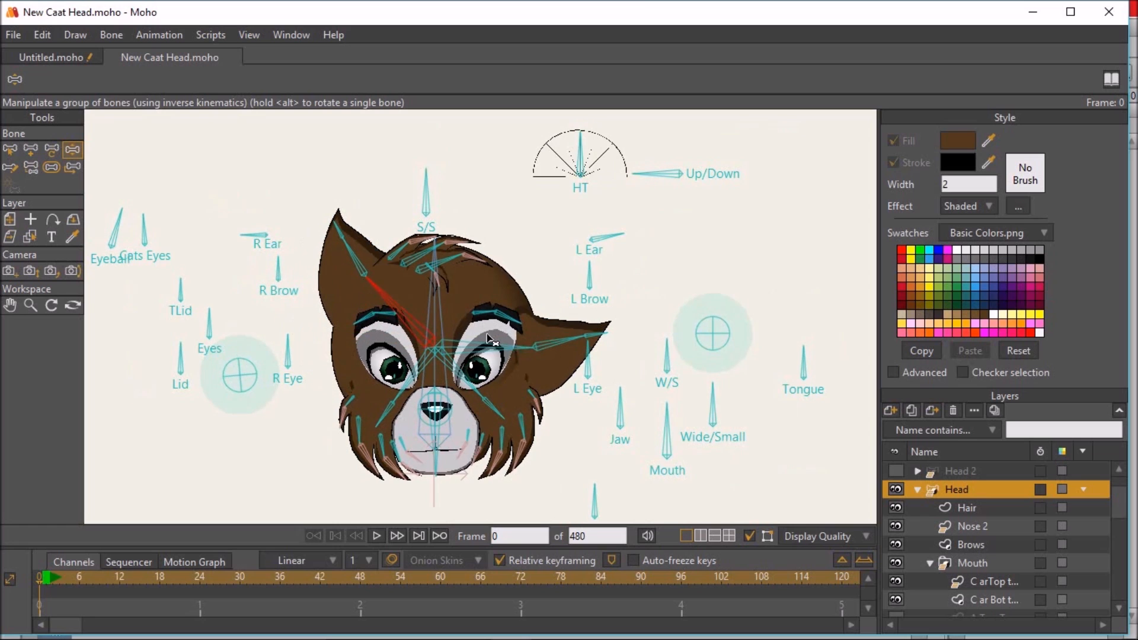
{"action": "left_click_drag", "start_coordinate": [505, 351], "coordinate": [493, 300]}
- Test the Smile/Frown control bone and reset the rig to its frame 0 pose
{"action": "left_click_drag", "start_coordinate": [624, 392], "coordinate": [618, 310]}
{"action": "left_click_drag", "start_coordinate": [601, 418], "coordinate": [600, 393]}
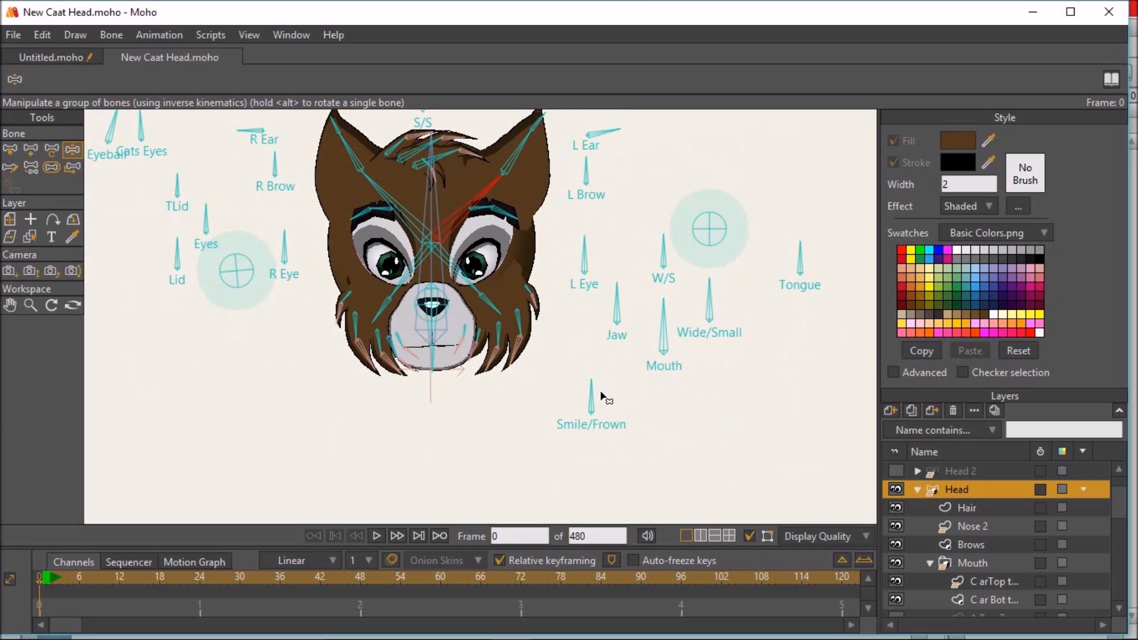
{"action": "left_click", "coordinate": [591, 395]}
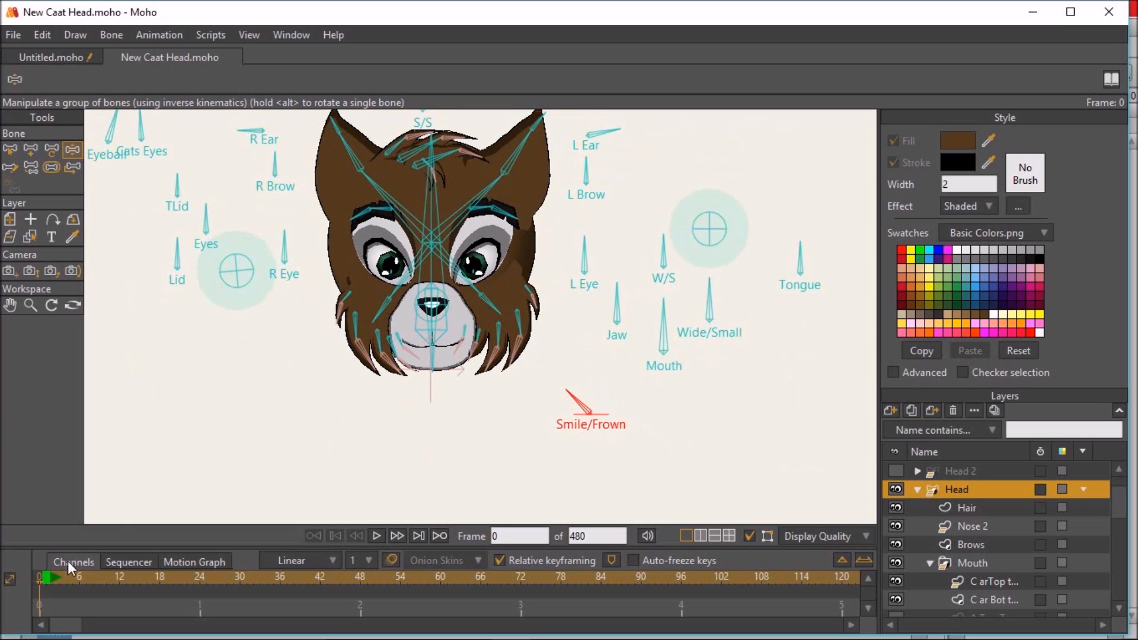
{"action": "left_click", "coordinate": [44, 576]}
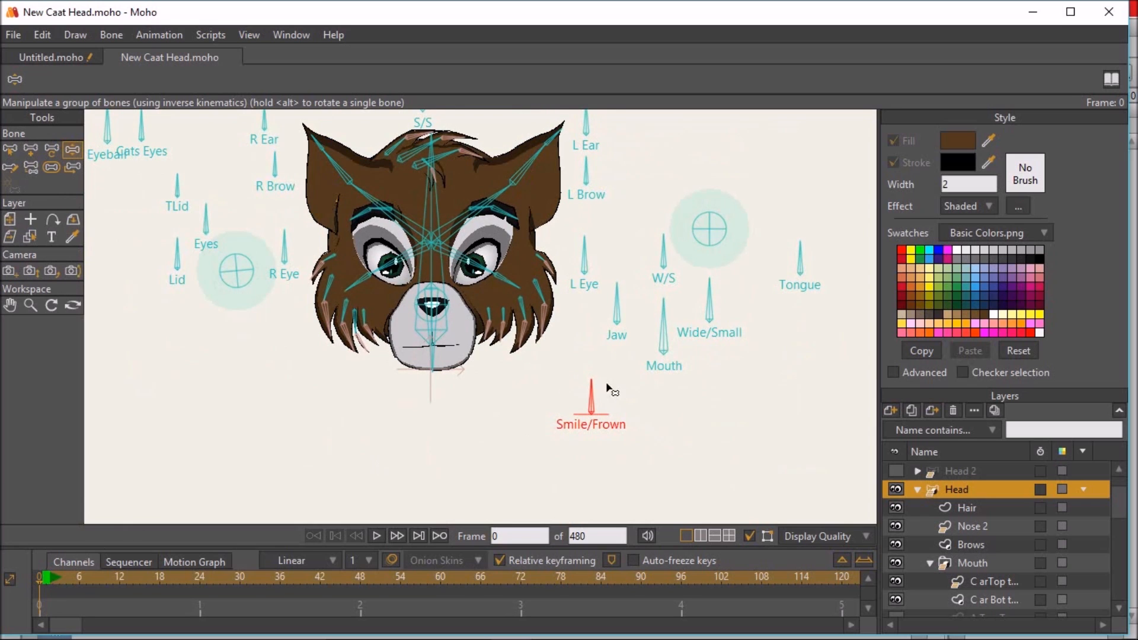
{"action": "mouse_move", "coordinate": [595, 392]}
{"action": "left_mouse_down"}
{"action": "mouse_move", "coordinate": [549, 409]}
{"action": "mouse_move", "coordinate": [580, 368]}
{"action": "mouse_move", "coordinate": [593, 375]}
{"action": "left_mouse_up"}
{"action": "left_click_drag", "start_coordinate": [659, 392], "coordinate": [601, 348]}
- Test the mouth shapes by rotating the Mouth and Jaw control bones
{"action": "left_click_drag", "start_coordinate": [617, 319], "coordinate": [665, 282]}
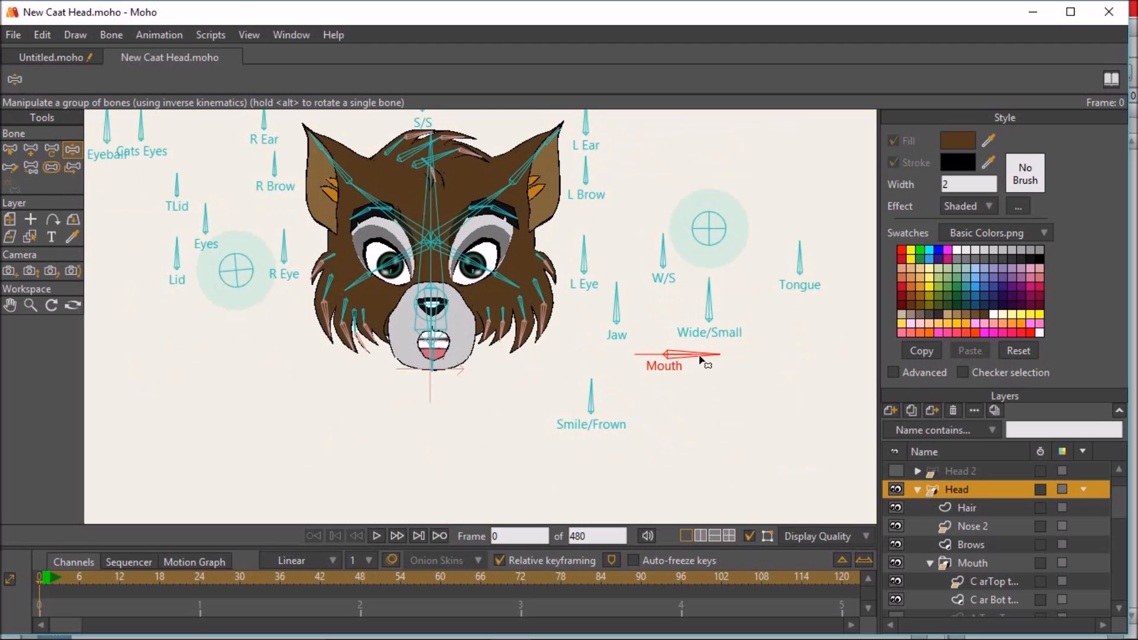
{"action": "left_click_drag", "start_coordinate": [695, 372], "coordinate": [720, 342]}
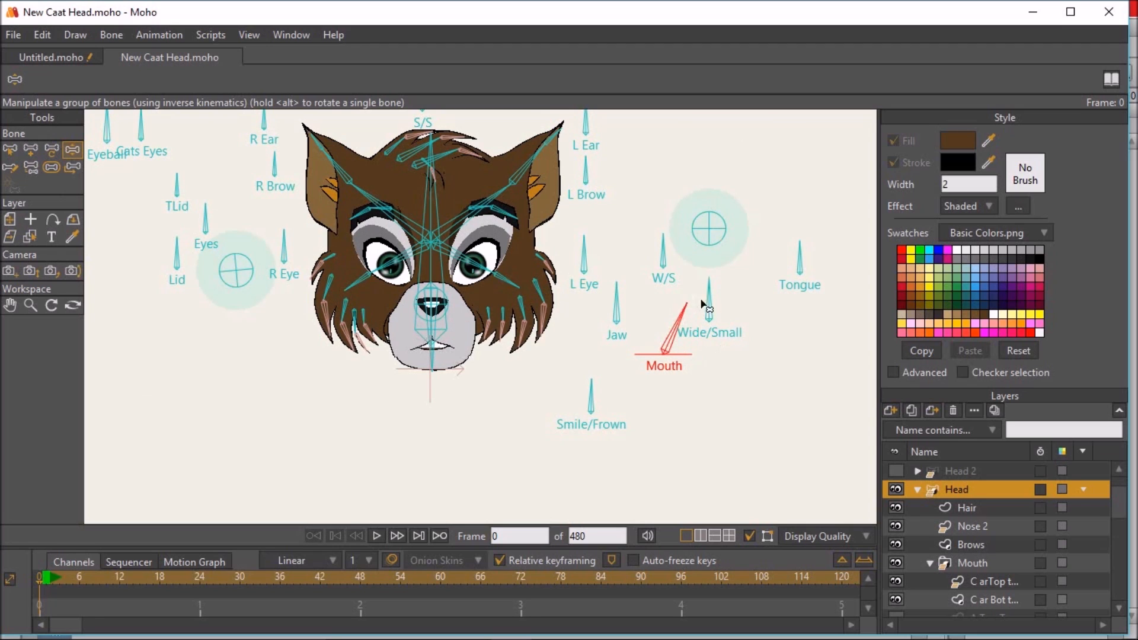
{"action": "left_click_drag", "start_coordinate": [674, 292], "coordinate": [702, 294]}
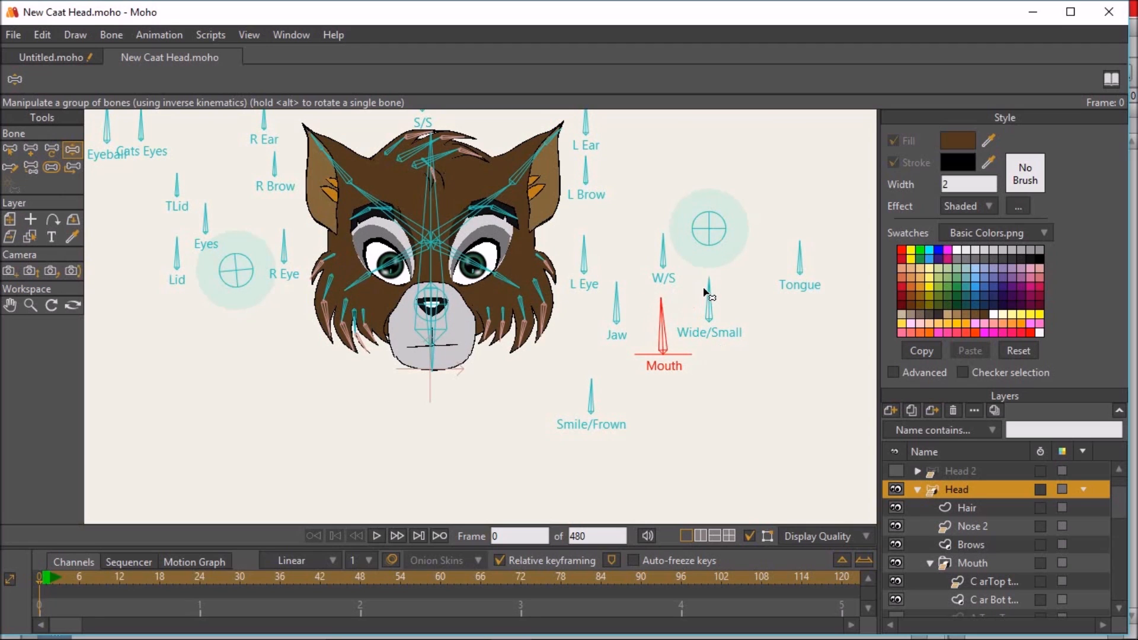
{"action": "left_click_drag", "start_coordinate": [618, 290], "coordinate": [670, 291]}
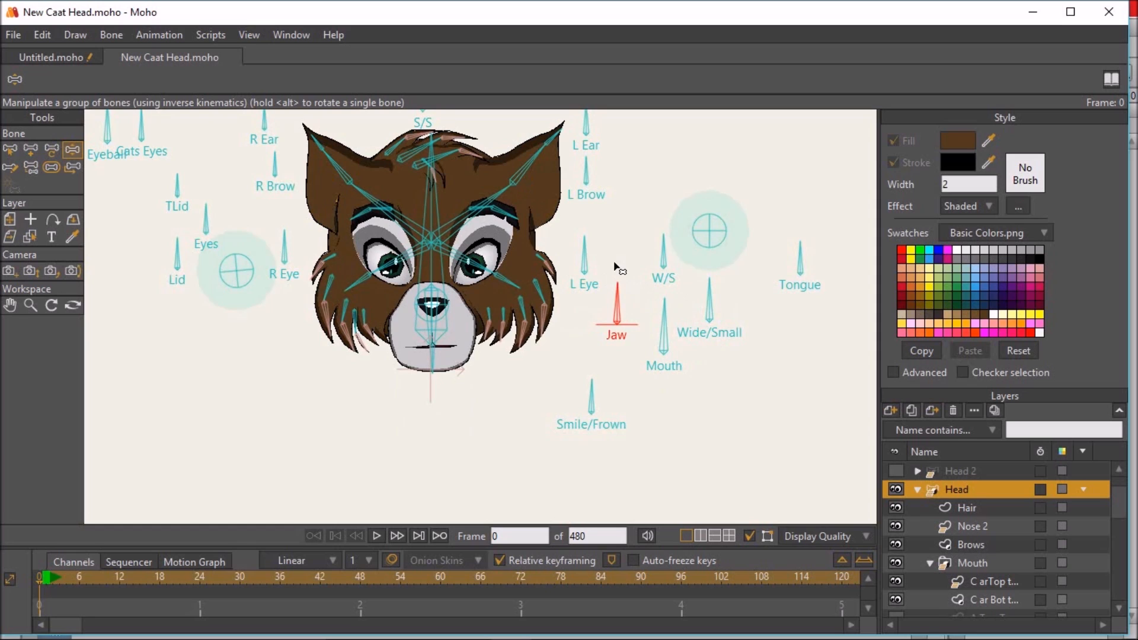
- Test the muzzle's width by rotating the W/S control bone to both sides
{"action": "left_click_drag", "start_coordinate": [674, 245], "coordinate": [651, 238]}
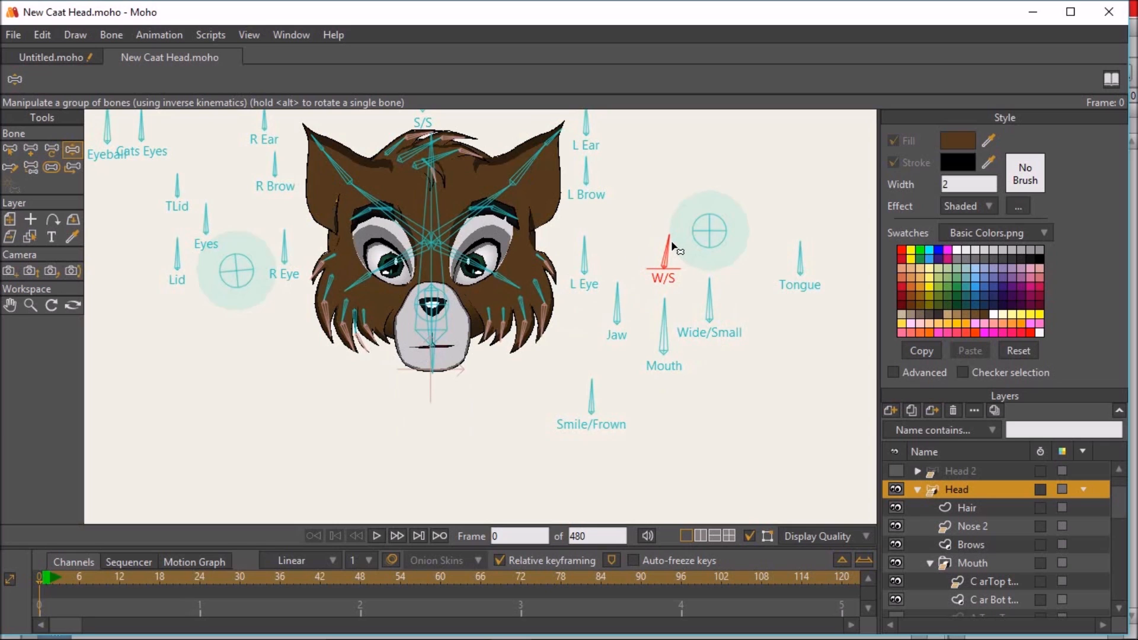
{"action": "left_click_drag", "start_coordinate": [669, 241], "coordinate": [696, 230]}
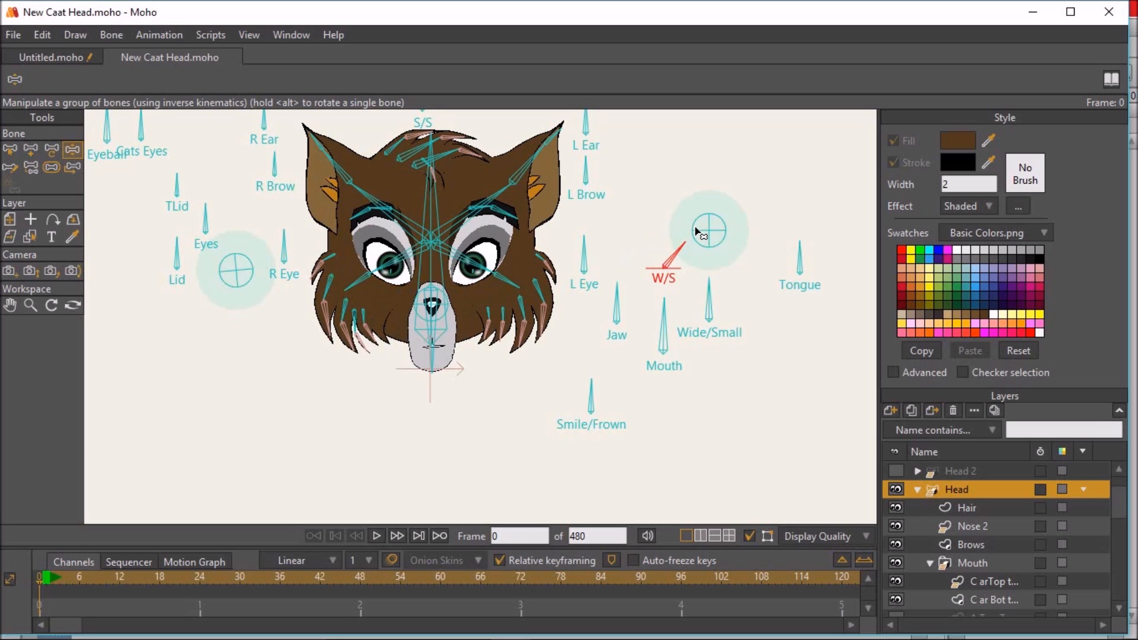
{"action": "left_click_drag", "start_coordinate": [695, 230], "coordinate": [665, 204]}
- On frame 1, move the nose bone down and back up with the Transform Bone tool, and delete the resulting keyframe
{"action": "left_click", "coordinate": [48, 579]}
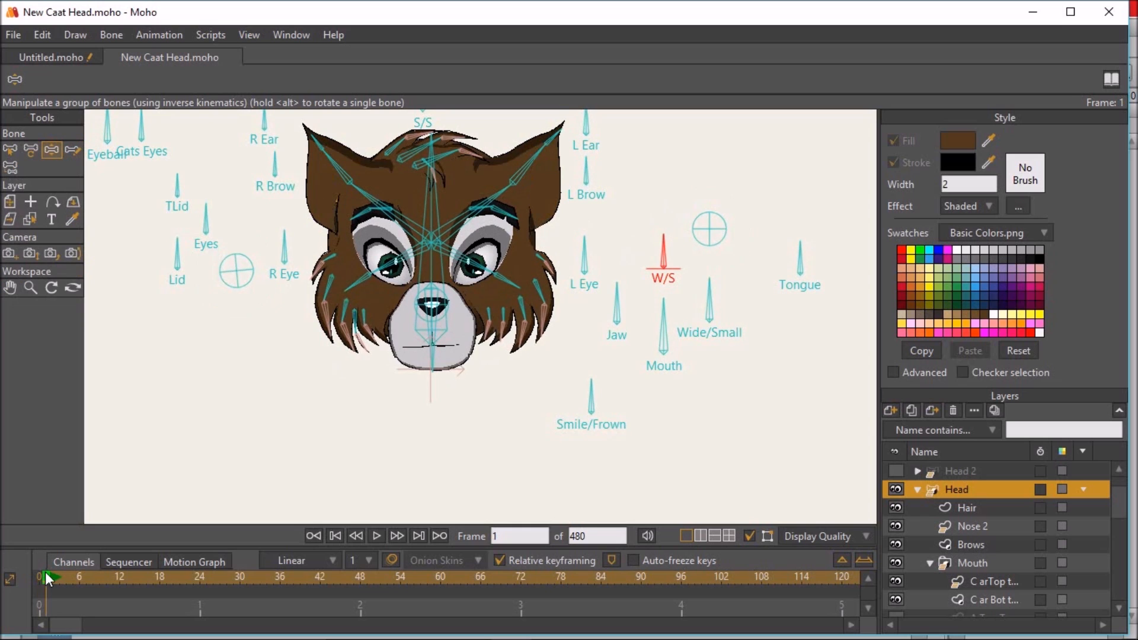
{"action": "left_click", "coordinate": [29, 148]}
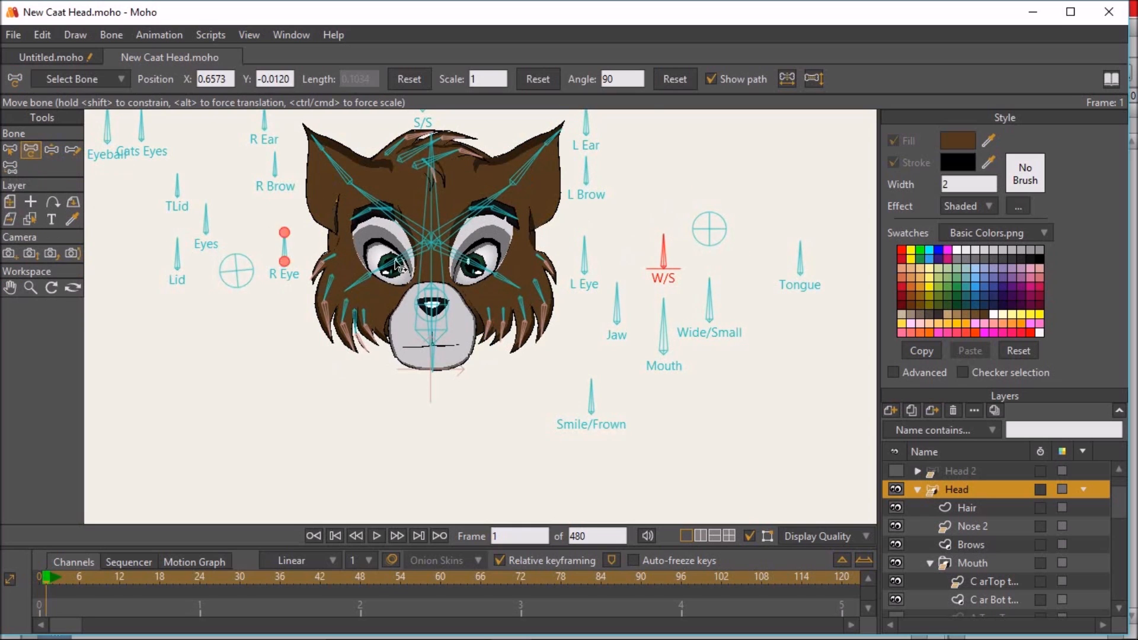
{"action": "scroll", "coordinate": [449, 291], "scroll_direction": "up", "scroll_amount": 2}
{"action": "left_click_drag", "start_coordinate": [432, 324], "coordinate": [433, 359]}
{"action": "scroll", "coordinate": [456, 403], "scroll_direction": "down", "scroll_amount": 2}
{"action": "scroll", "coordinate": [469, 380], "scroll_direction": "up", "scroll_amount": 3}
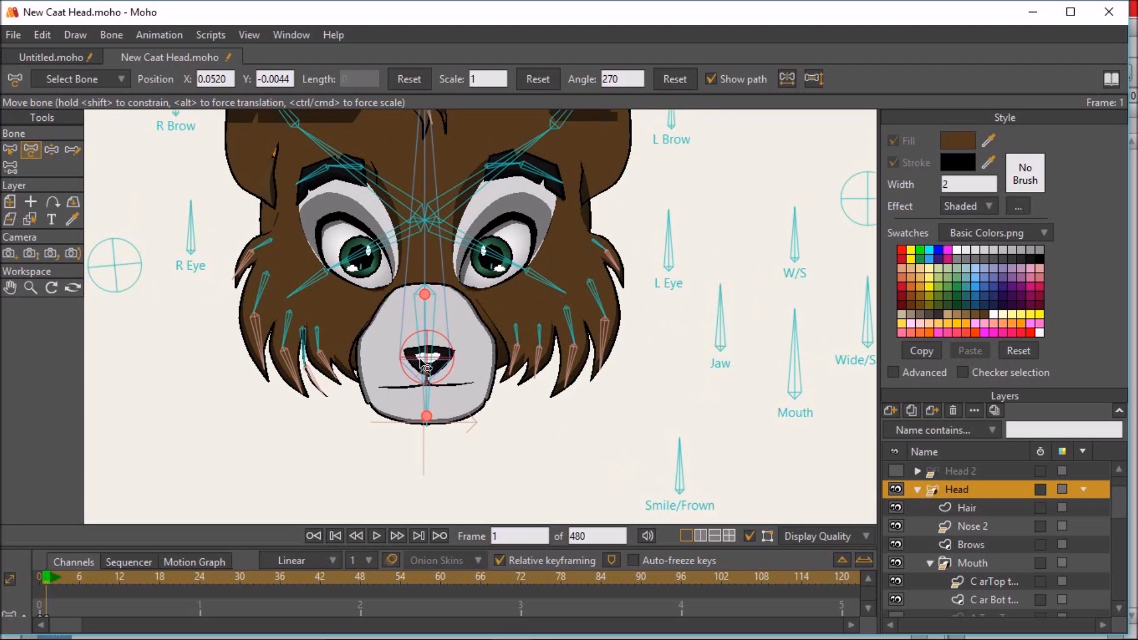
{"action": "left_click_drag", "start_coordinate": [429, 362], "coordinate": [426, 315]}
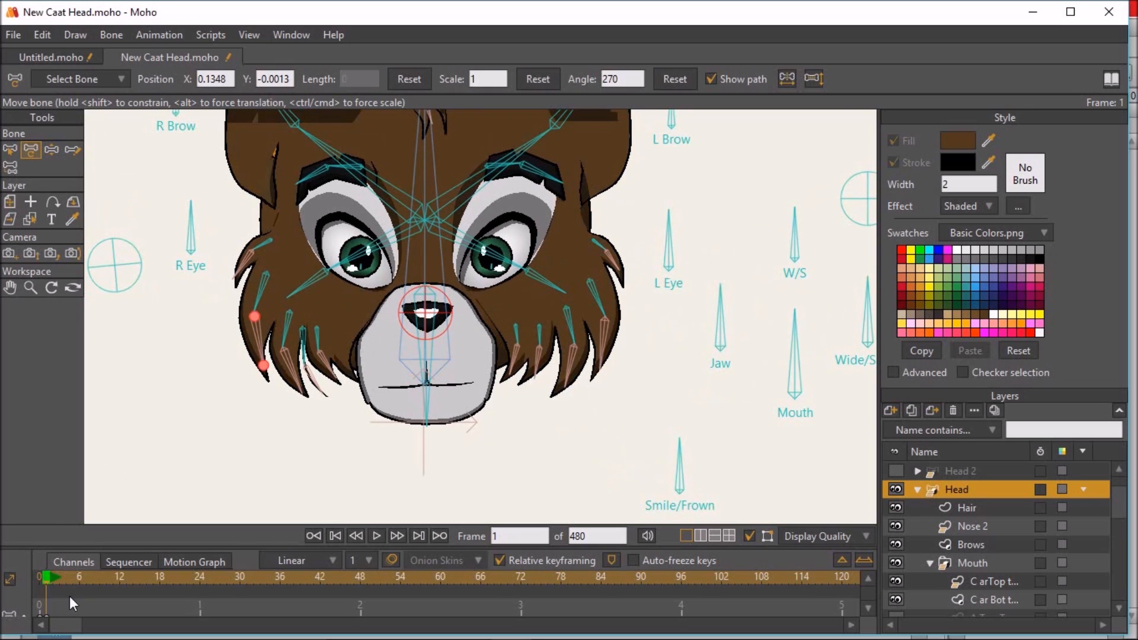
{"action": "left_click_drag", "start_coordinate": [56, 611], "coordinate": [20, 635]}
{"action": "key", "text": "Delete"}
{"action": "scroll", "coordinate": [439, 423], "scroll_direction": "down", "scroll_amount": 2}
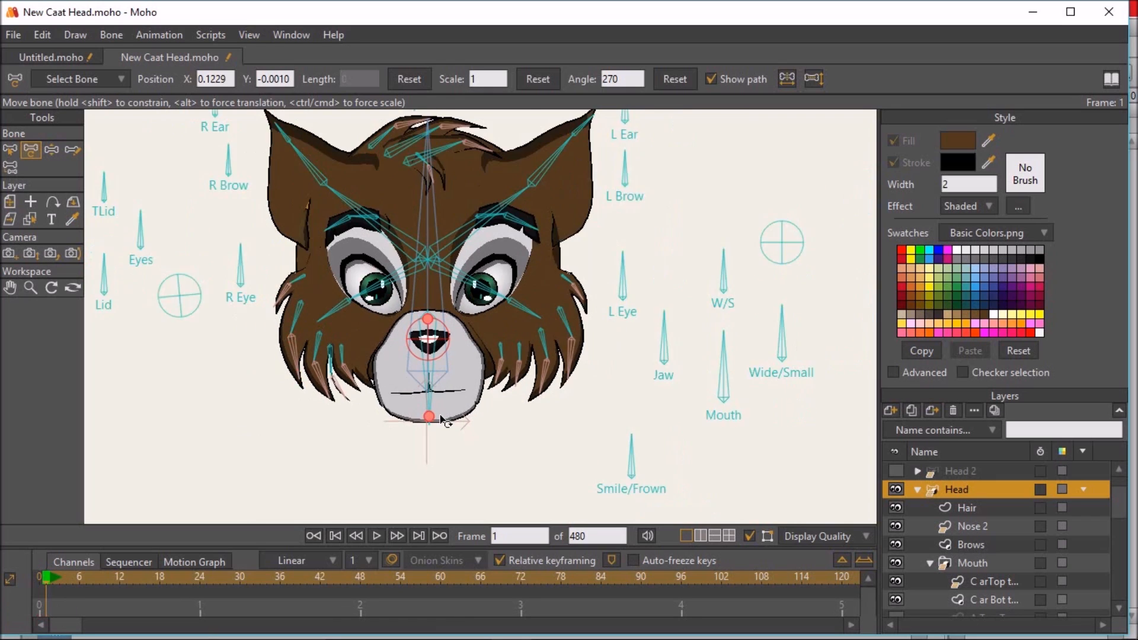
- Test the Wide/Small control bone by rotating it to one side and back with the Manipulate Bones tool
{"action": "left_click", "coordinate": [51, 150]}
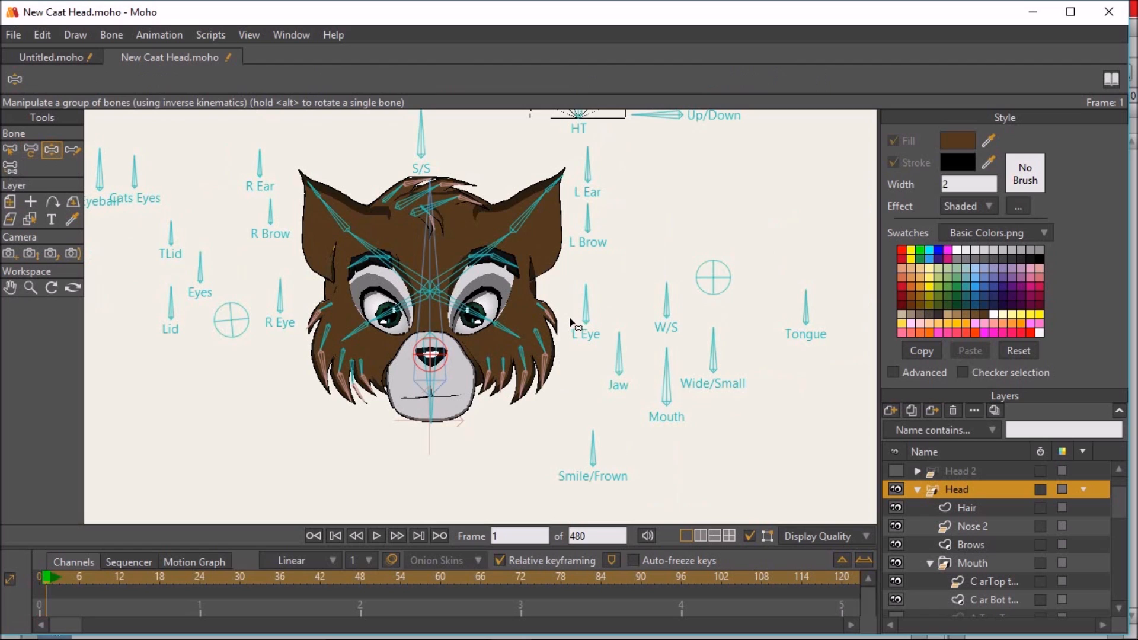
{"action": "scroll", "coordinate": [594, 335], "scroll_direction": "up", "scroll_amount": 2}
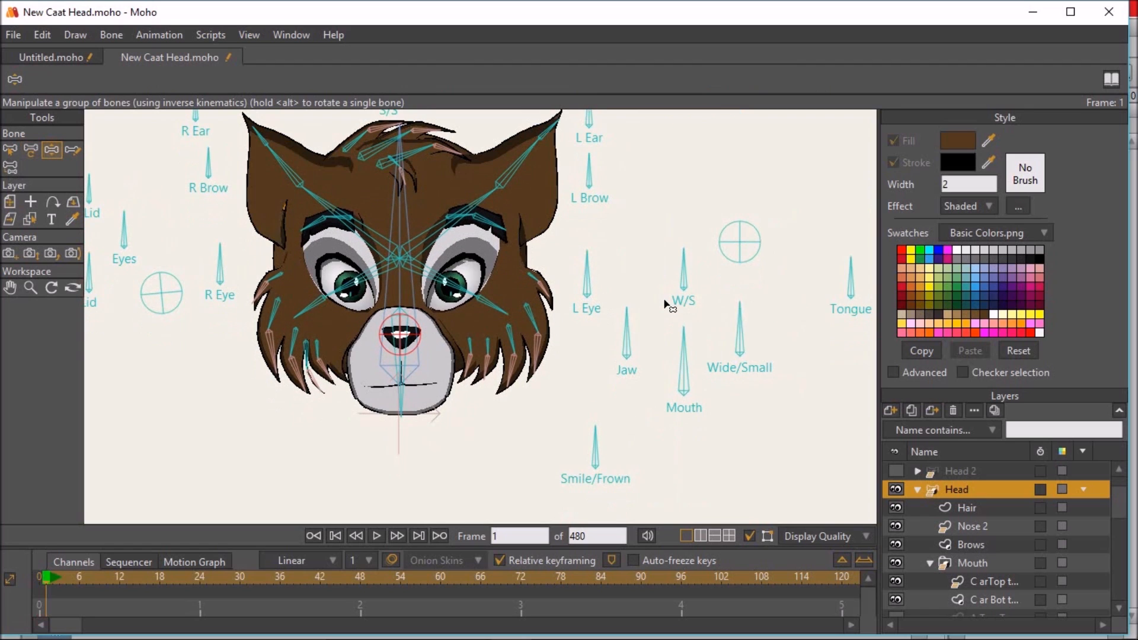
{"action": "left_click_drag", "start_coordinate": [741, 314], "coordinate": [821, 400]}
{"action": "left_click_drag", "start_coordinate": [806, 336], "coordinate": [770, 303]}
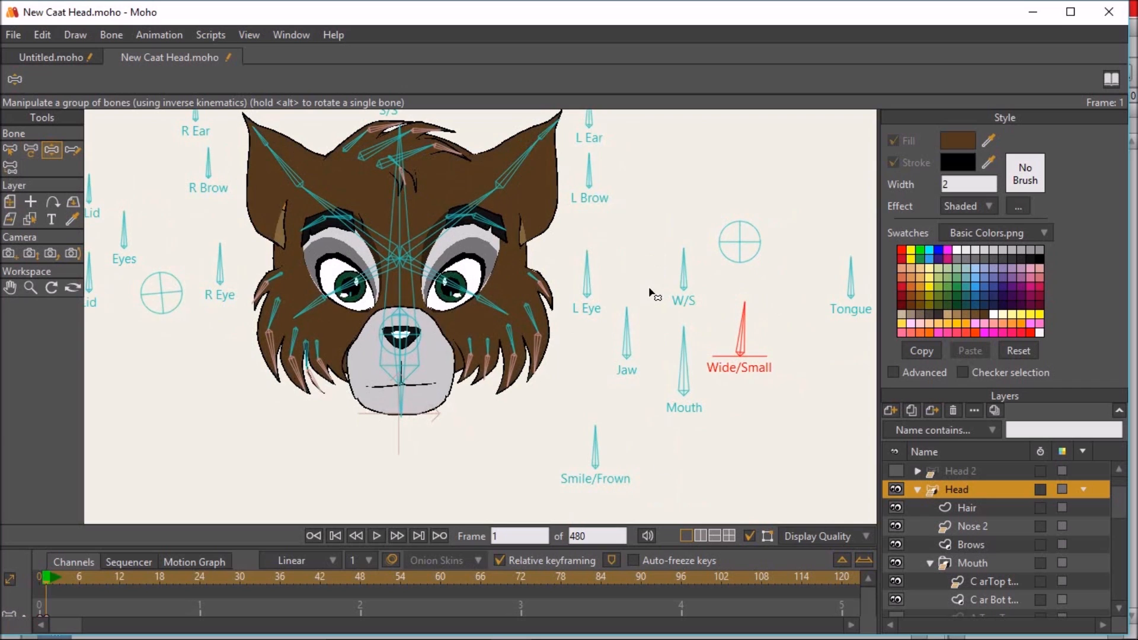
- Test the downward head tilt by rotating the Up/Down control bone fully down and back to level
{"action": "scroll", "coordinate": [655, 279], "scroll_direction": "down", "scroll_amount": 2}
{"action": "left_click_drag", "start_coordinate": [625, 208], "coordinate": [627, 228]}
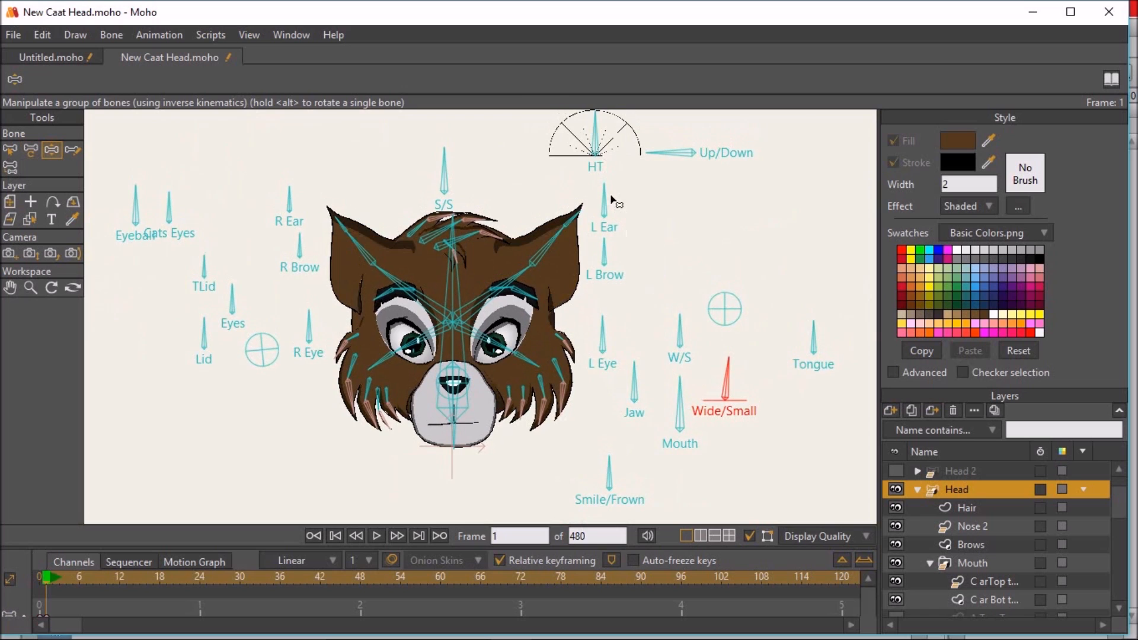
{"action": "mouse_move", "coordinate": [678, 155]}
{"action": "left_mouse_down"}
{"action": "mouse_move", "coordinate": [682, 145]}
{"action": "mouse_move", "coordinate": [720, 157]}
{"action": "mouse_move", "coordinate": [722, 132]}
{"action": "mouse_move", "coordinate": [699, 127]}
{"action": "mouse_move", "coordinate": [712, 155]}
{"action": "mouse_move", "coordinate": [670, 183]}
{"action": "mouse_move", "coordinate": [697, 205]}
{"action": "mouse_move", "coordinate": [741, 208]}
{"action": "mouse_move", "coordinate": [666, 171]}
{"action": "mouse_move", "coordinate": [699, 136]}
{"action": "mouse_move", "coordinate": [661, 157]}
{"action": "mouse_move", "coordinate": [694, 181]}
{"action": "left_mouse_up"}
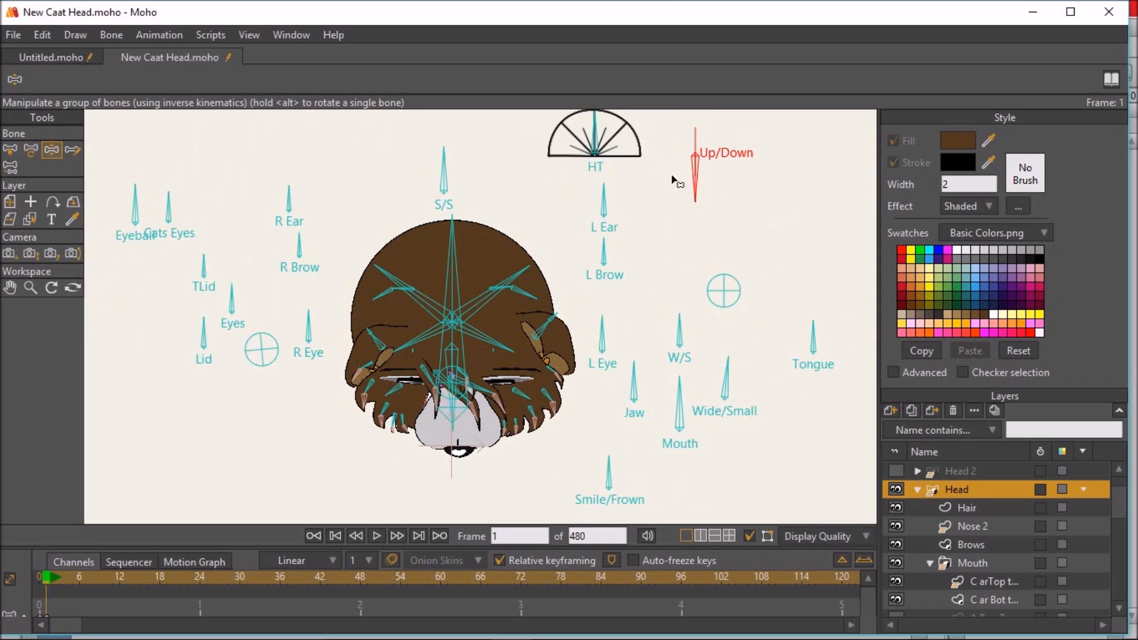
{"action": "mouse_move", "coordinate": [731, 221]}
{"action": "left_mouse_down"}
{"action": "mouse_move", "coordinate": [700, 178]}
{"action": "mouse_move", "coordinate": [662, 163]}
{"action": "left_mouse_up"}
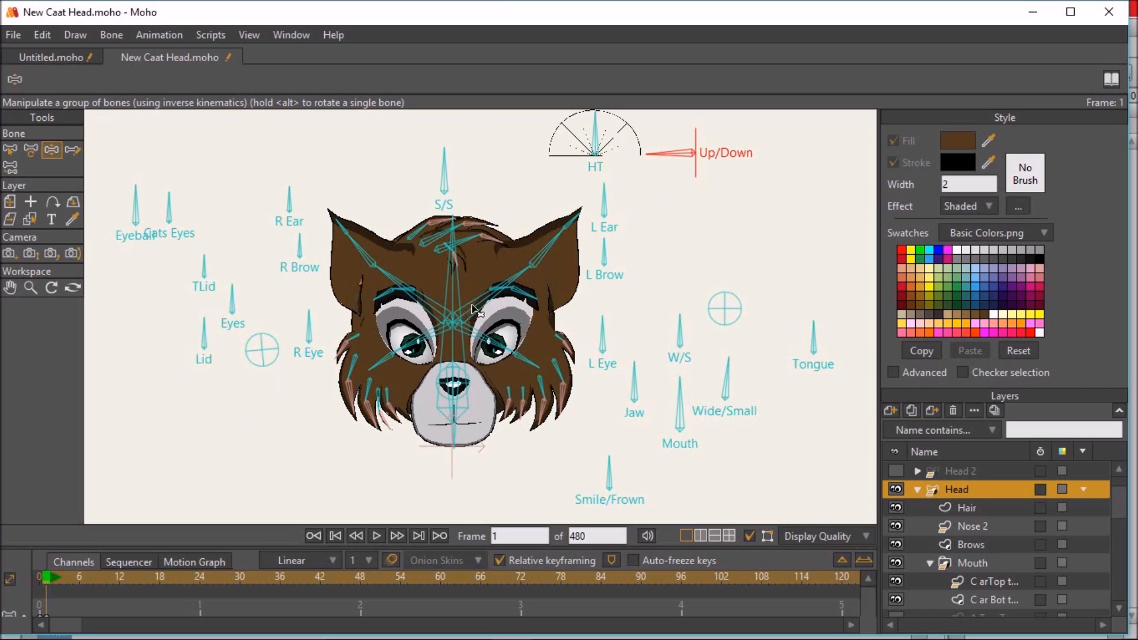
{"action": "left_click_drag", "start_coordinate": [466, 313], "coordinate": [439, 329]}
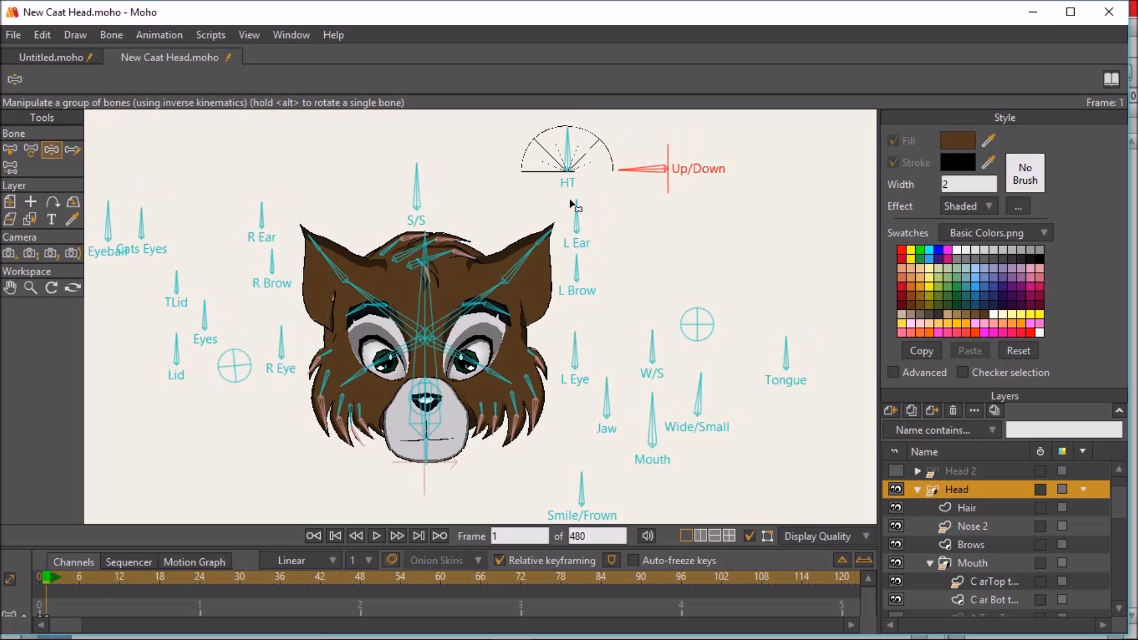
- Test the open mouth under head tilt by rotating the Up/Down, Jaw and Mouth control bones
{"action": "left_click_drag", "start_coordinate": [633, 176], "coordinate": [648, 125]}
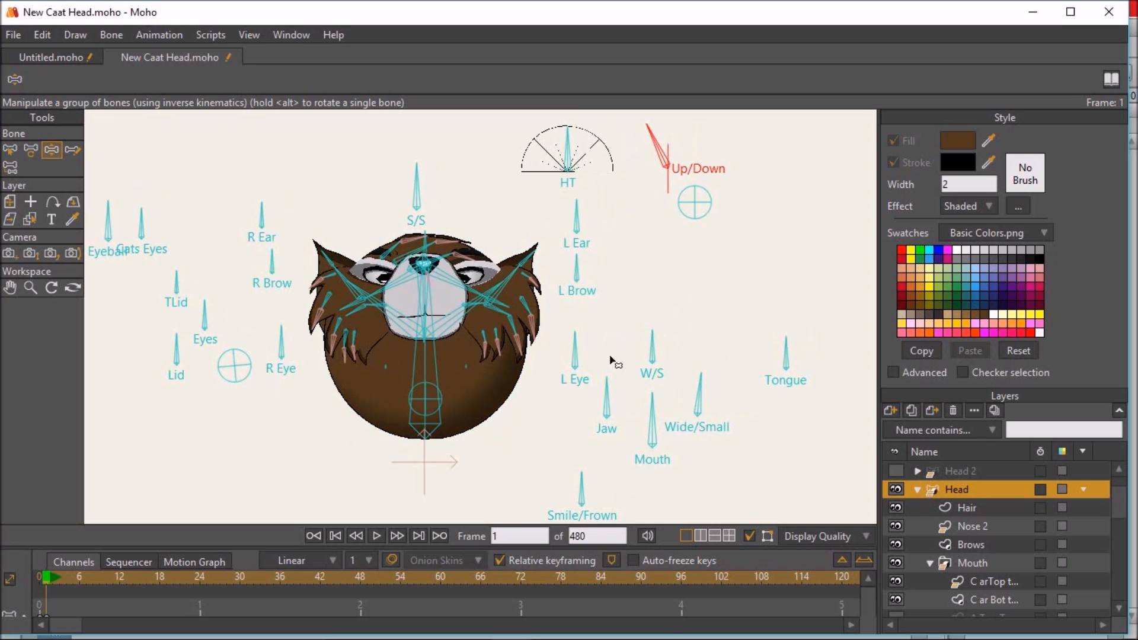
{"action": "left_click_drag", "start_coordinate": [611, 386], "coordinate": [586, 392]}
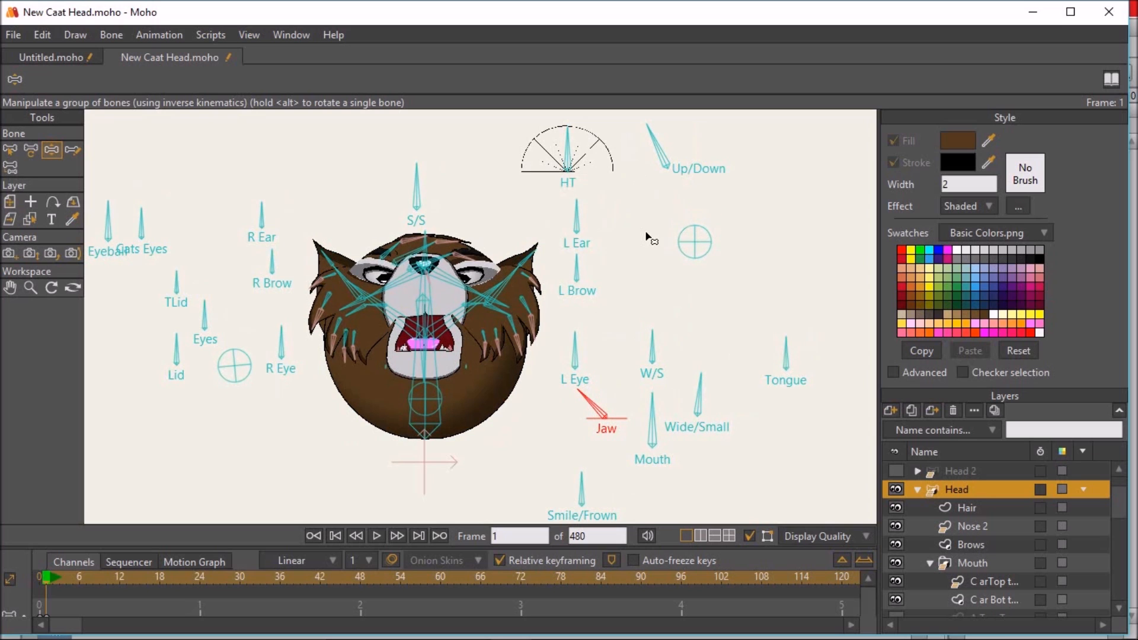
{"action": "left_click_drag", "start_coordinate": [652, 140], "coordinate": [611, 191]}
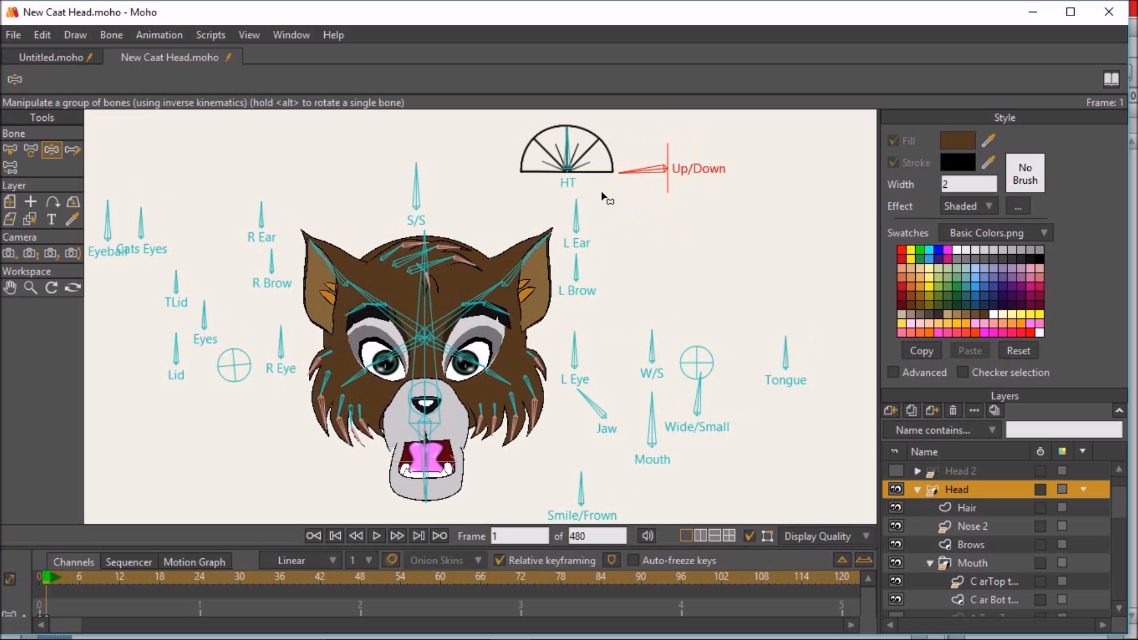
{"action": "left_click_drag", "start_coordinate": [631, 444], "coordinate": [599, 450]}
{"action": "mouse_move", "coordinate": [636, 181]}
{"action": "left_mouse_down"}
{"action": "mouse_move", "coordinate": [664, 199]}
{"action": "mouse_move", "coordinate": [673, 225]}
{"action": "mouse_move", "coordinate": [625, 192]}
{"action": "mouse_move", "coordinate": [652, 173]}
{"action": "mouse_move", "coordinate": [635, 187]}
{"action": "left_mouse_up"}
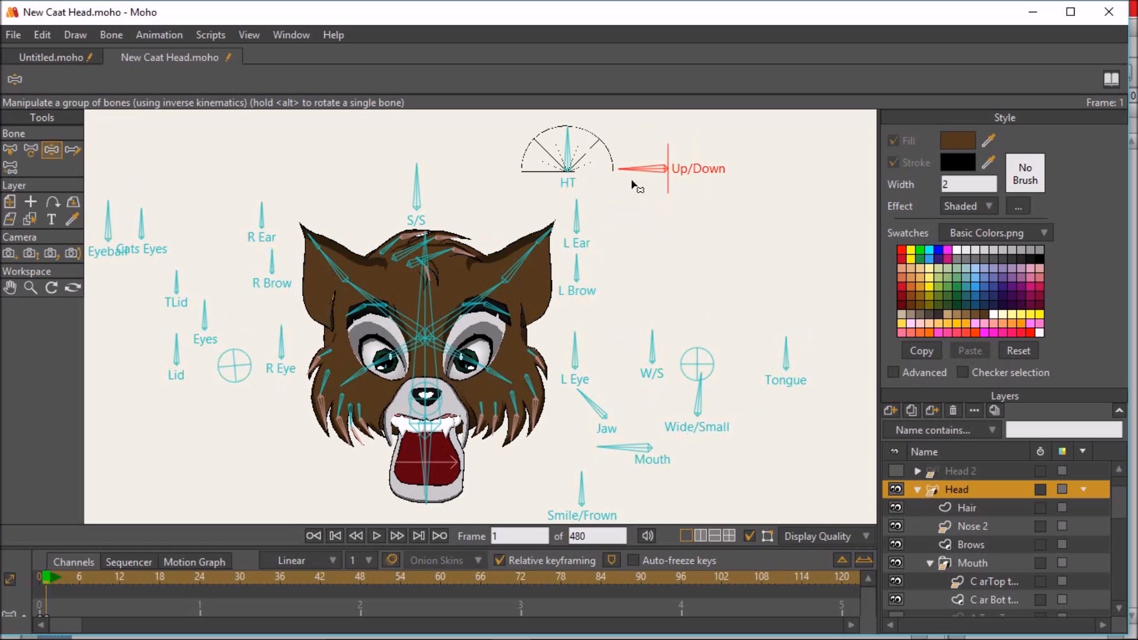
- Return the Jaw and Mouth control bones to upright and delete the keyframes on frame 1
{"action": "left_click_drag", "start_coordinate": [595, 407], "coordinate": [605, 385]}
{"action": "left_click_drag", "start_coordinate": [601, 446], "coordinate": [655, 394]}
{"action": "left_click_drag", "start_coordinate": [62, 604], "coordinate": [7, 634]}
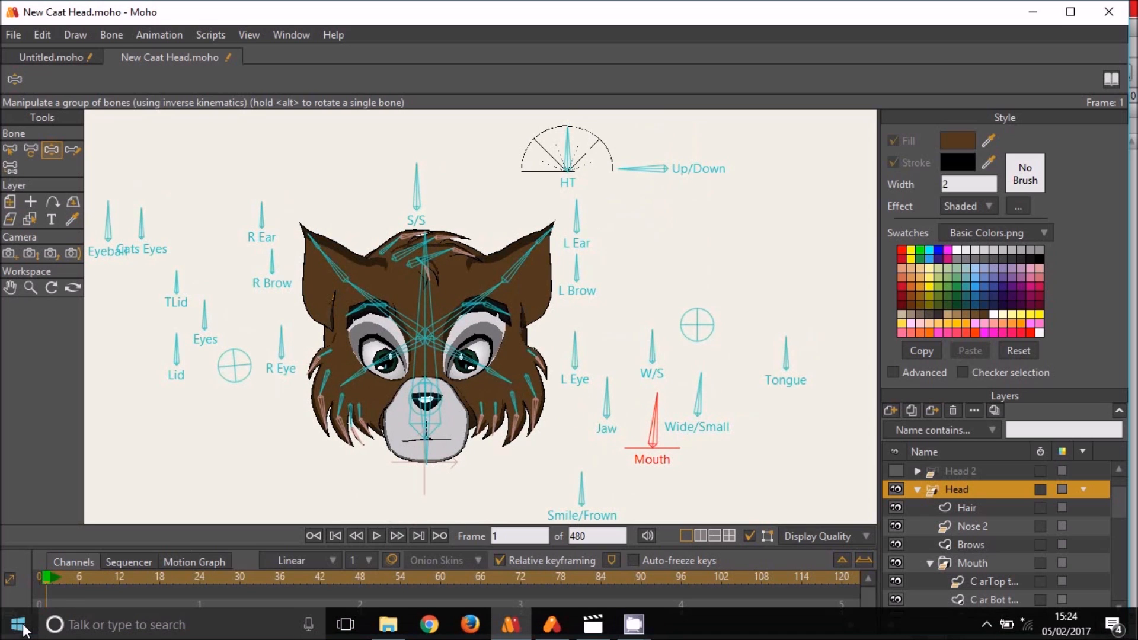
{"action": "key", "text": "Delete"}
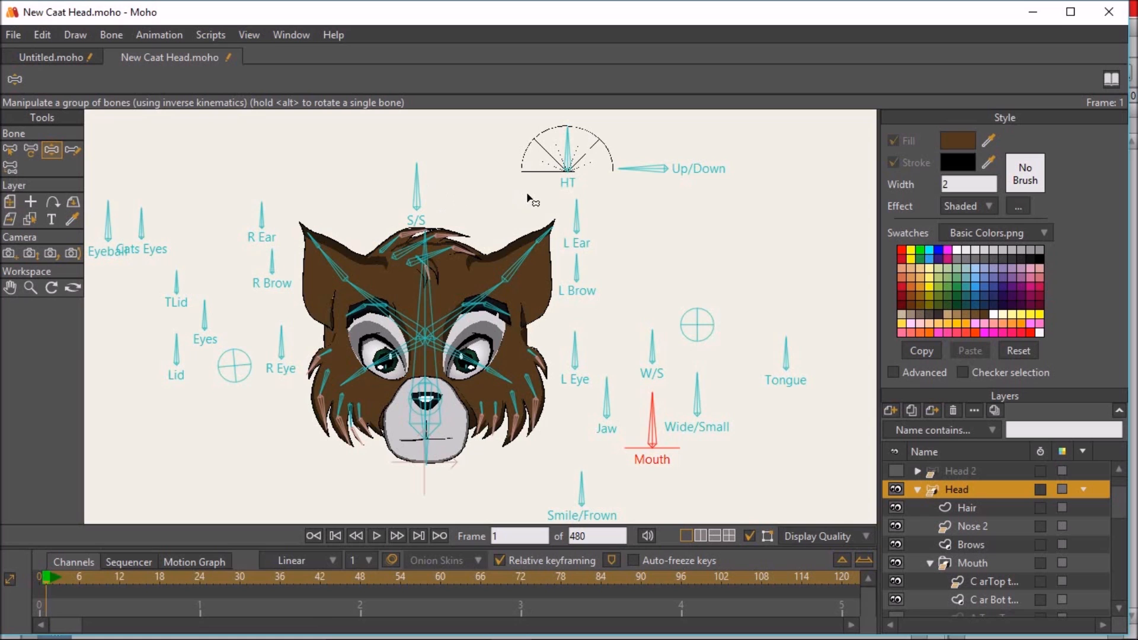
- Test the head turn with the HT control bone, and swing the chin bone sideways and back
{"action": "left_click_drag", "start_coordinate": [577, 151], "coordinate": [564, 91]}
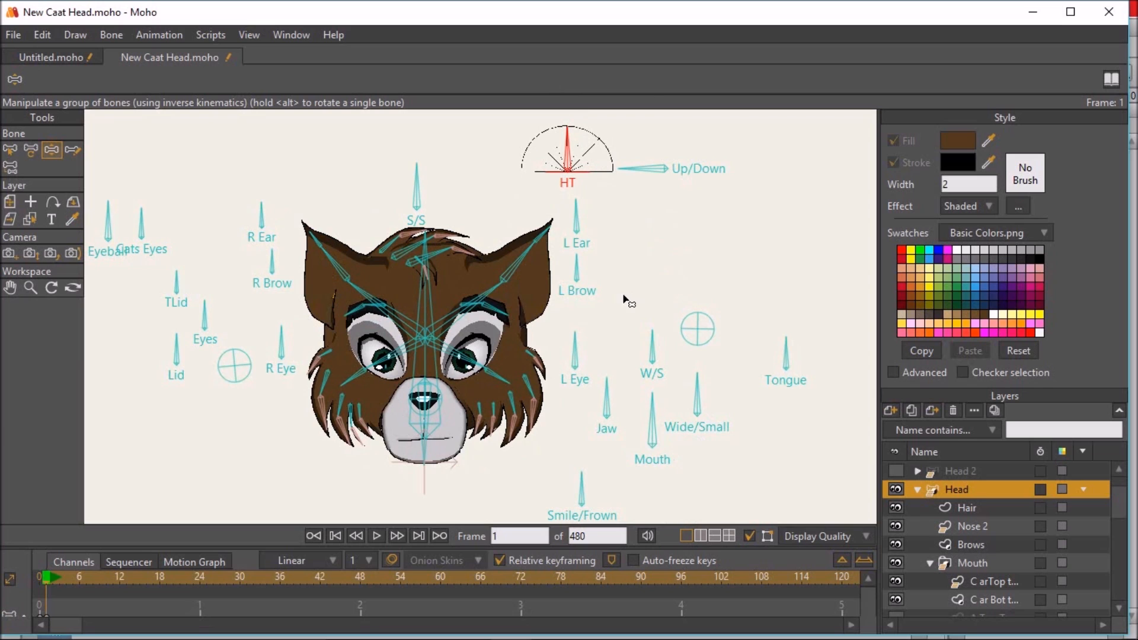
{"action": "mouse_move", "coordinate": [422, 459]}
{"action": "left_mouse_down"}
{"action": "mouse_move", "coordinate": [439, 462]}
{"action": "mouse_move", "coordinate": [411, 461]}
{"action": "left_mouse_up"}
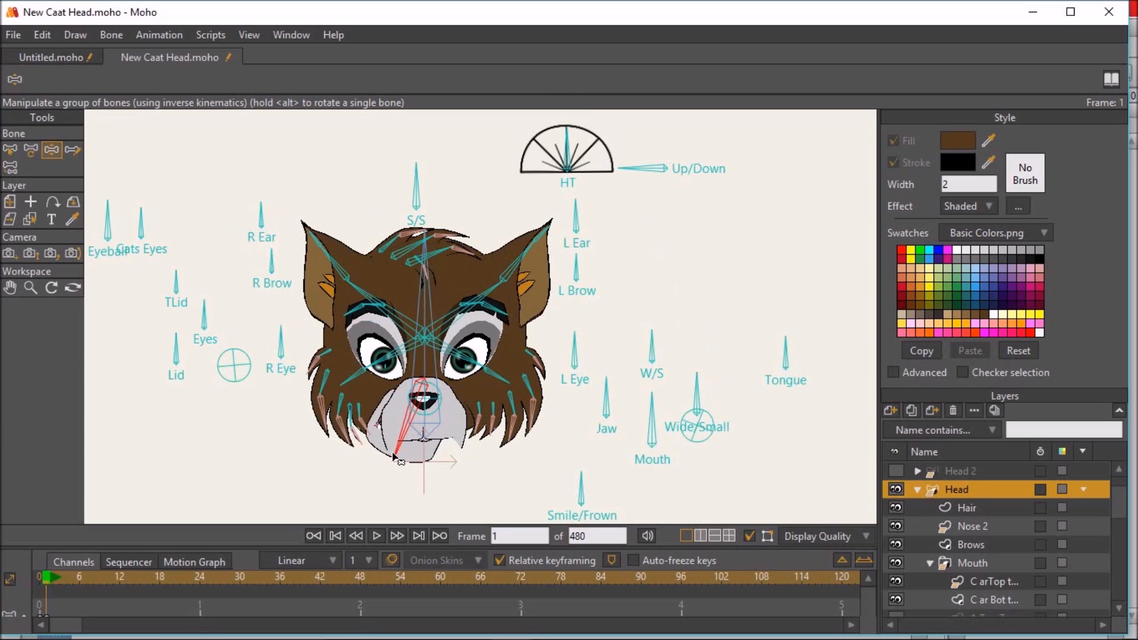
{"action": "left_click_drag", "start_coordinate": [420, 458], "coordinate": [421, 460]}
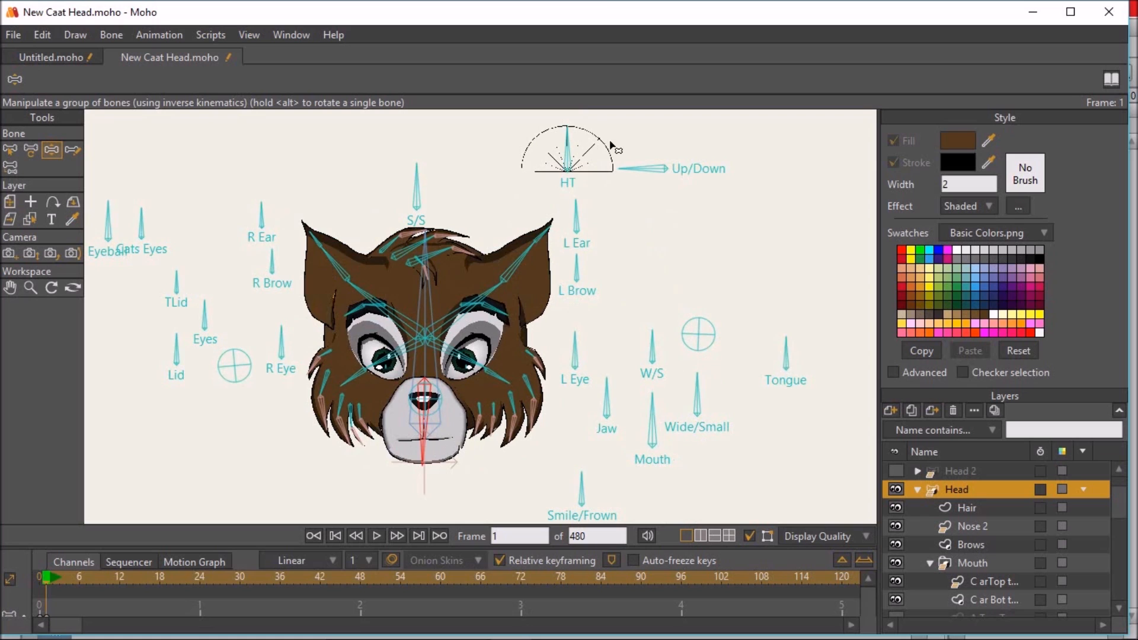
- Turn the head to a side profile with the HT control bone and open its mouth with the Jaw bone
{"action": "left_click_drag", "start_coordinate": [574, 145], "coordinate": [539, 132]}
{"action": "left_click_drag", "start_coordinate": [345, 458], "coordinate": [346, 455]}
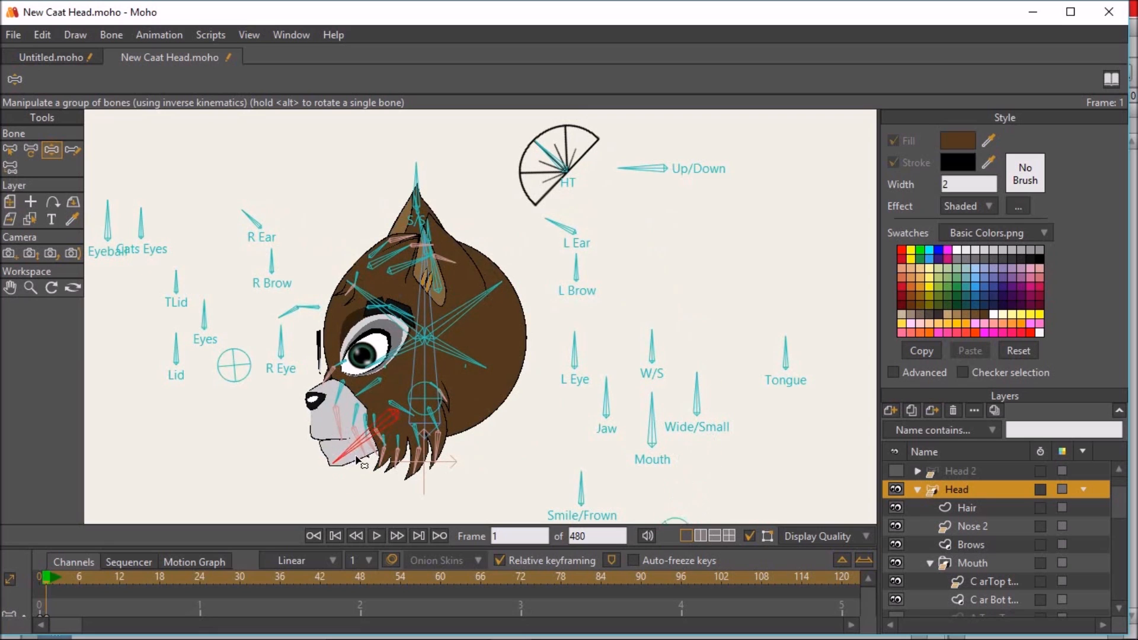
{"action": "left_click_drag", "start_coordinate": [348, 452], "coordinate": [347, 453]}
{"action": "left_click_drag", "start_coordinate": [608, 387], "coordinate": [600, 389]}
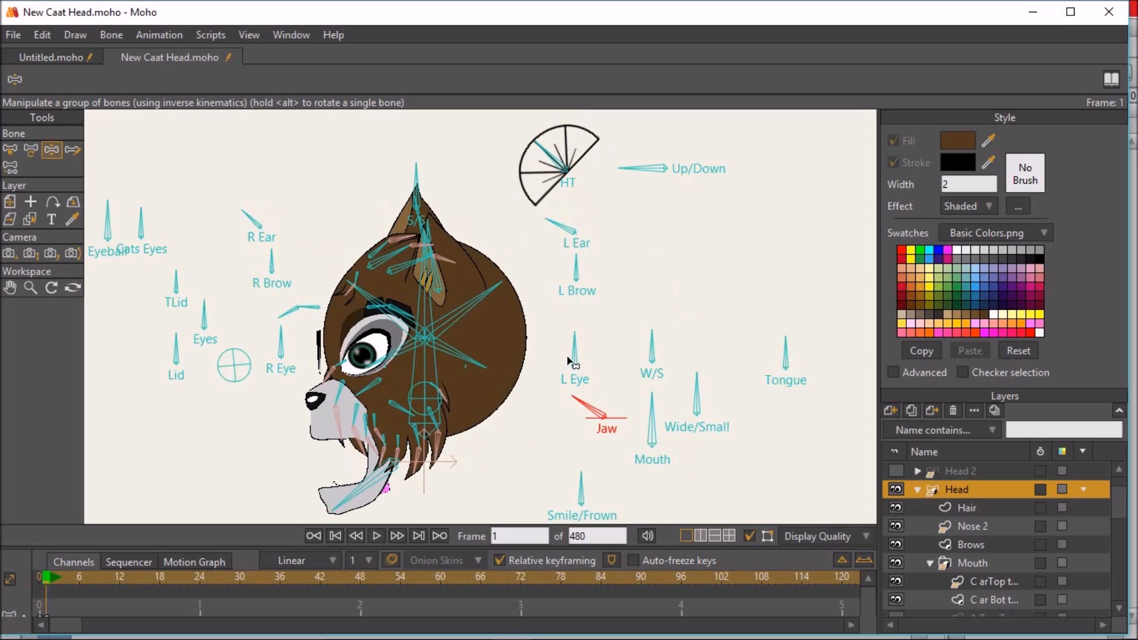
- Bare the teeth with the Jaw and Mouth control bones and turn the head to the opposite profile with HT
{"action": "left_click_drag", "start_coordinate": [569, 173], "coordinate": [566, 133]}
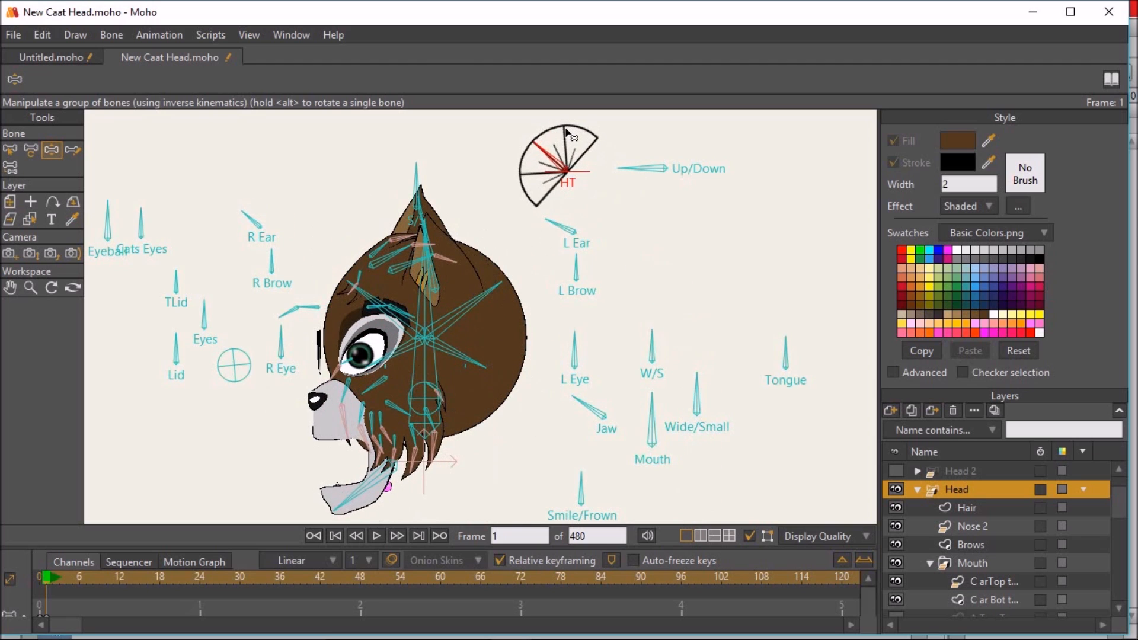
{"action": "left_click_drag", "start_coordinate": [583, 398], "coordinate": [592, 388]}
{"action": "left_click", "coordinate": [664, 410]}
{"action": "left_click_drag", "start_coordinate": [668, 413], "coordinate": [610, 420]}
{"action": "left_click_drag", "start_coordinate": [558, 173], "coordinate": [584, 155]}
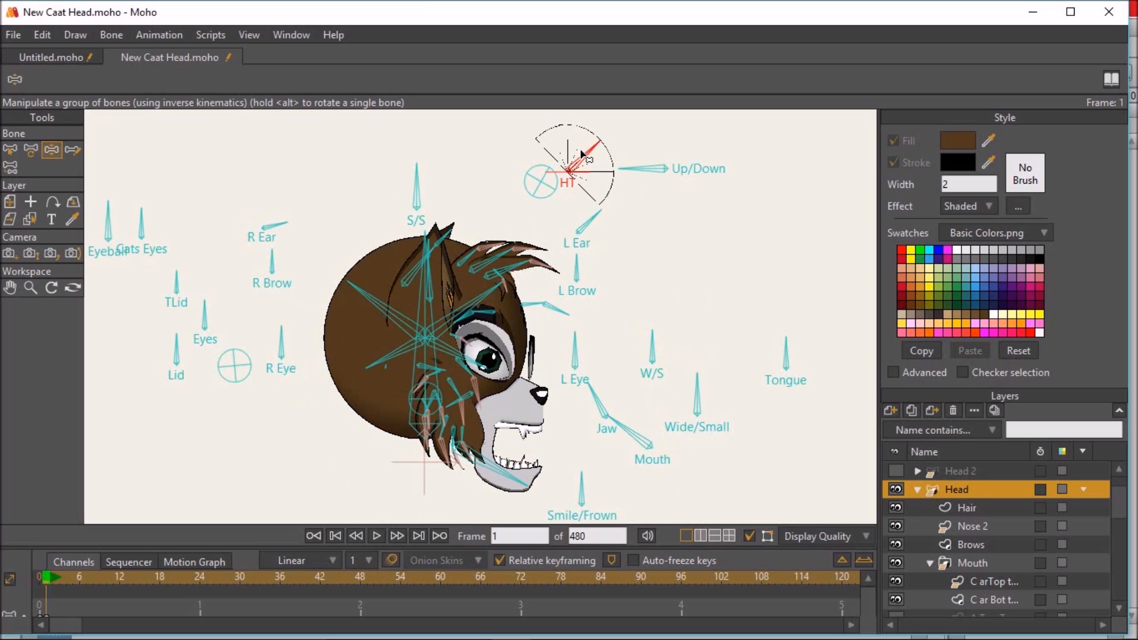
- Render frame 1 with the open-mouthed head in profile, three-quarter and front views, closing each preview
{"action": "key", "text": "ctrl+r"}
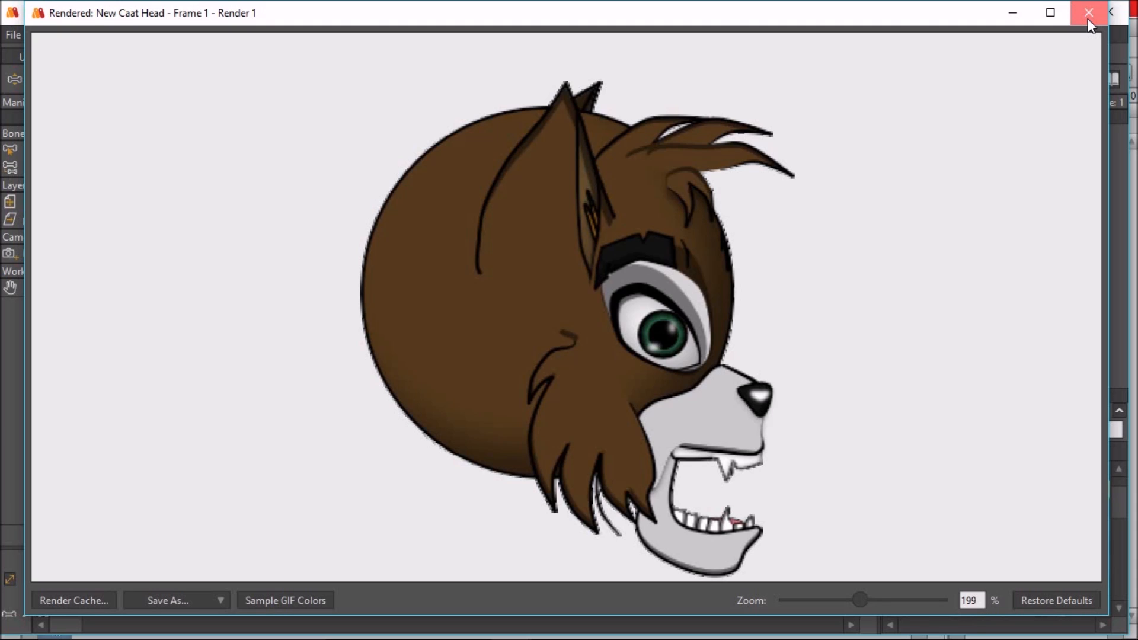
{"action": "left_click", "coordinate": [1088, 18]}
{"action": "mouse_move", "coordinate": [596, 159]}
{"action": "left_mouse_down"}
{"action": "mouse_move", "coordinate": [560, 135]}
{"action": "mouse_move", "coordinate": [590, 148]}
{"action": "left_mouse_up"}
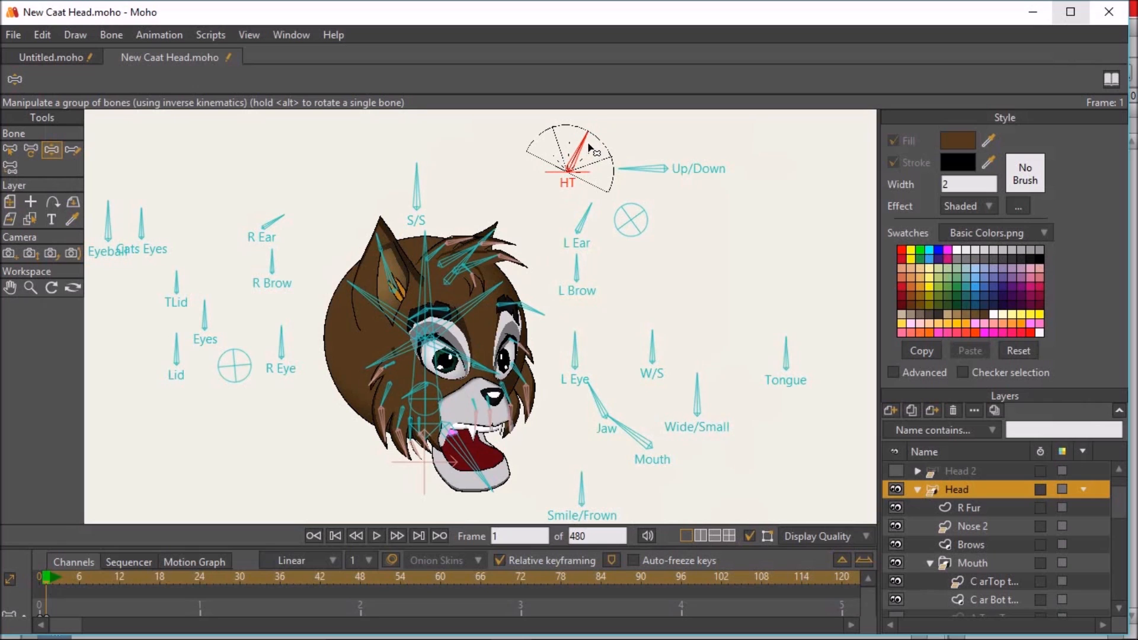
{"action": "key", "text": "ctrl+r"}
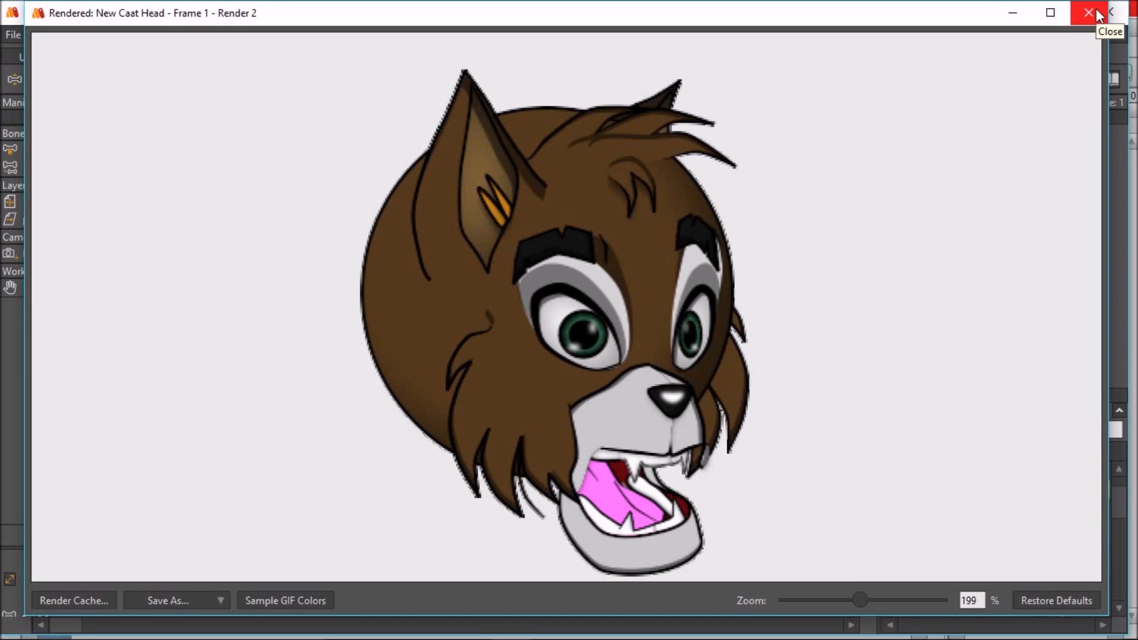
{"action": "left_click", "coordinate": [1090, 13]}
{"action": "left_click_drag", "start_coordinate": [590, 136], "coordinate": [570, 121]}
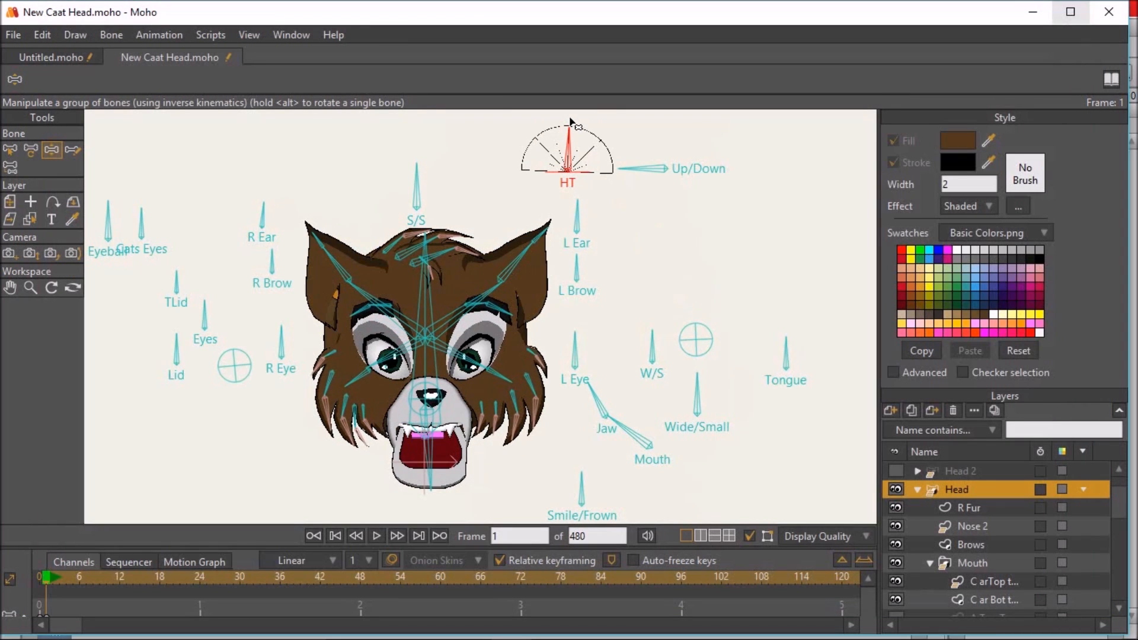
{"action": "key", "text": "ctrl+r"}
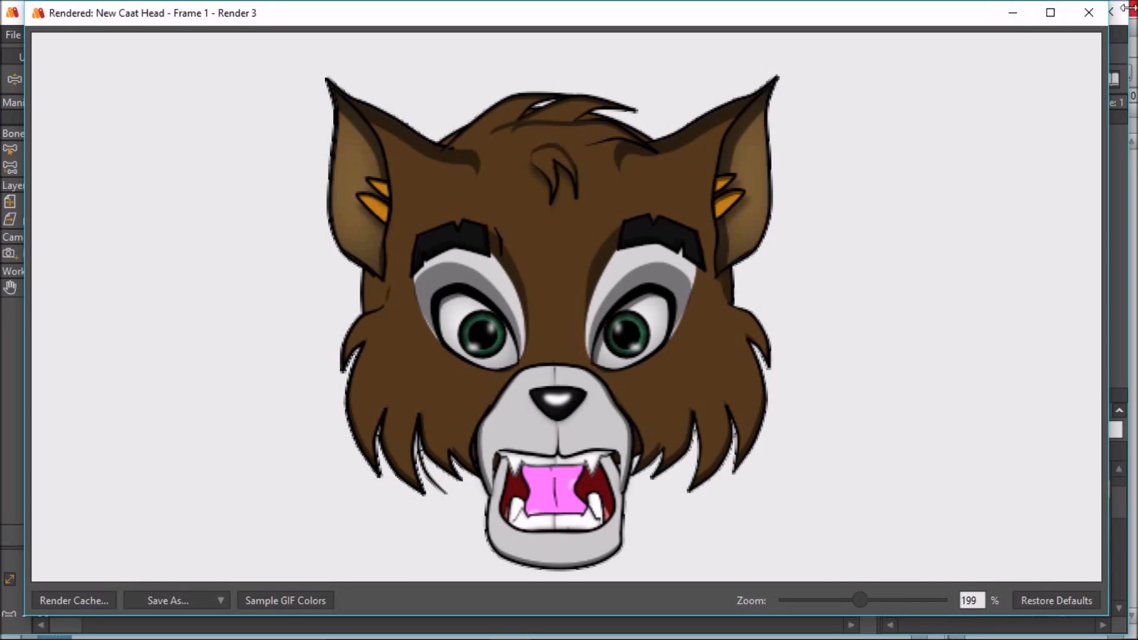
{"action": "left_click", "coordinate": [1089, 12]}
- Close the mouth with the Jaw control bone and delete the keyframes on frame 1
{"action": "left_click_drag", "start_coordinate": [595, 395], "coordinate": [605, 349]}
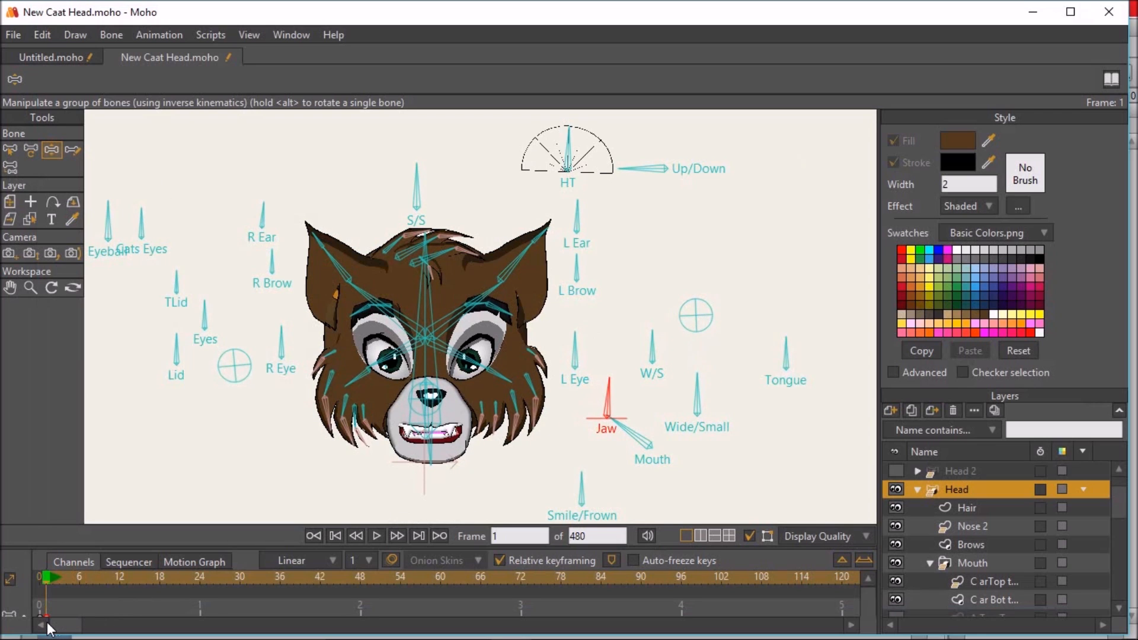
{"action": "key", "text": "Delete"}
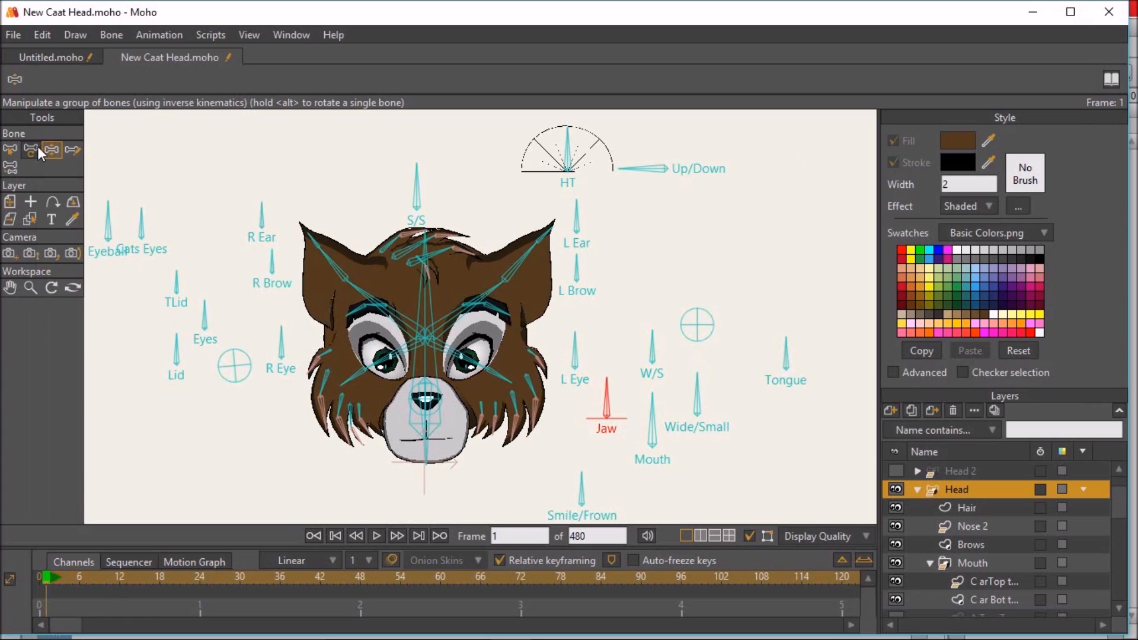
{"action": "left_click", "coordinate": [11, 148]}
{"action": "left_click", "coordinate": [52, 152]}
- Turn the head to three-quarter view with HT and change its expression with the L Eye, R Eye, R Brow, Eyes and Lid control bones
{"action": "scroll", "coordinate": [346, 228], "scroll_direction": "down", "scroll_amount": 2}
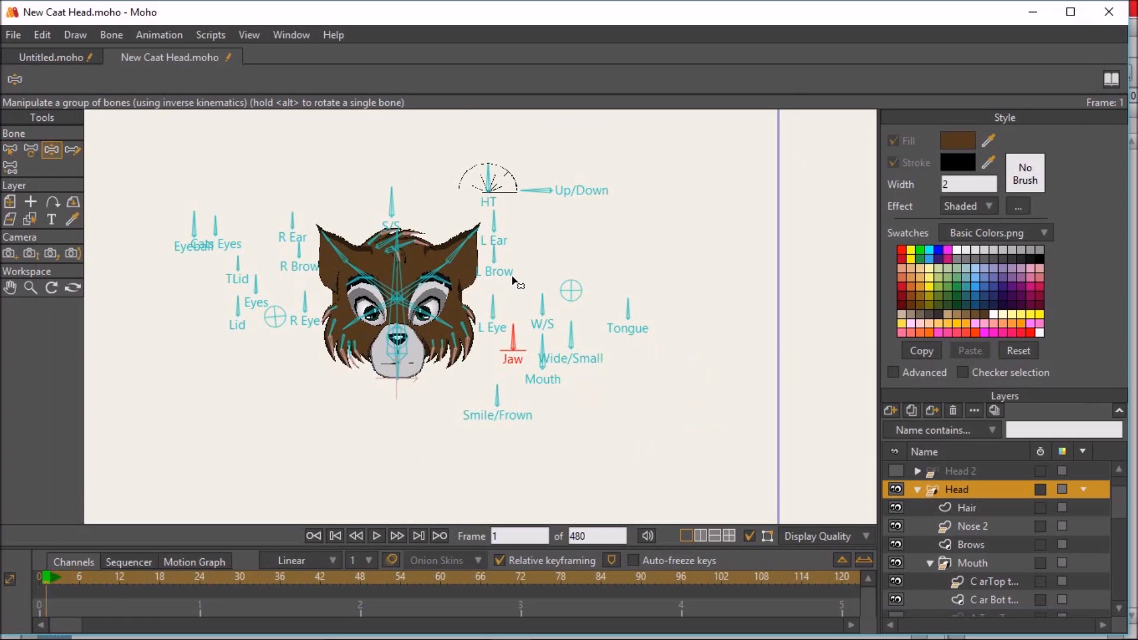
{"action": "scroll", "coordinate": [515, 284], "scroll_direction": "up", "scroll_amount": 2}
{"action": "left_click_drag", "start_coordinate": [509, 284], "coordinate": [581, 268]}
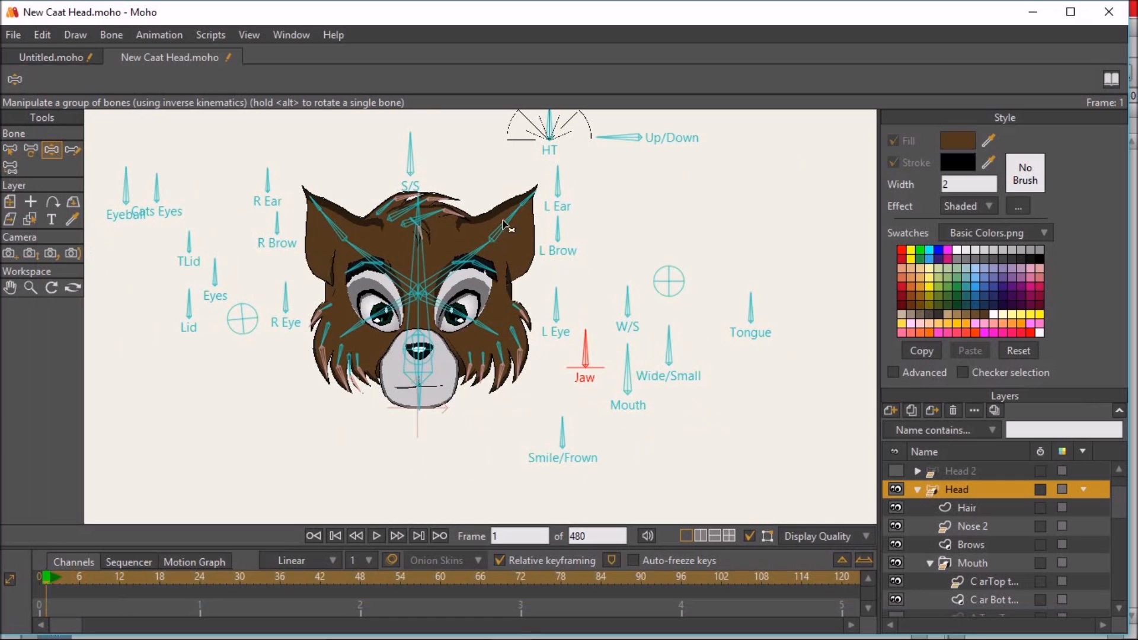
{"action": "left_click_drag", "start_coordinate": [557, 143], "coordinate": [560, 206]}
{"action": "left_click_drag", "start_coordinate": [562, 326], "coordinate": [589, 348]}
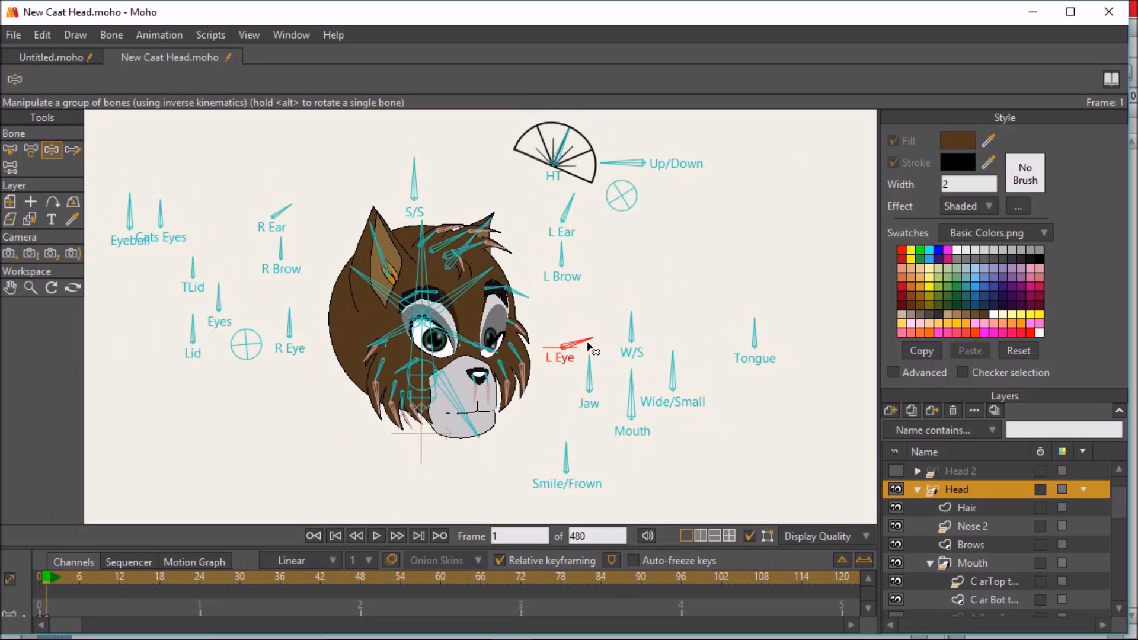
{"action": "left_click_drag", "start_coordinate": [304, 273], "coordinate": [300, 257]}
{"action": "left_click_drag", "start_coordinate": [289, 312], "coordinate": [311, 322]}
{"action": "left_click_drag", "start_coordinate": [233, 298], "coordinate": [221, 341]}
- Shape an open-mouth expression with the Smile/Frown, Mouth and Jaw control bones and readjust the L Eye bone
{"action": "left_click_drag", "start_coordinate": [571, 455], "coordinate": [596, 457]}
{"action": "left_click_drag", "start_coordinate": [632, 392], "coordinate": [583, 326]}
{"action": "left_click", "coordinate": [589, 345]}
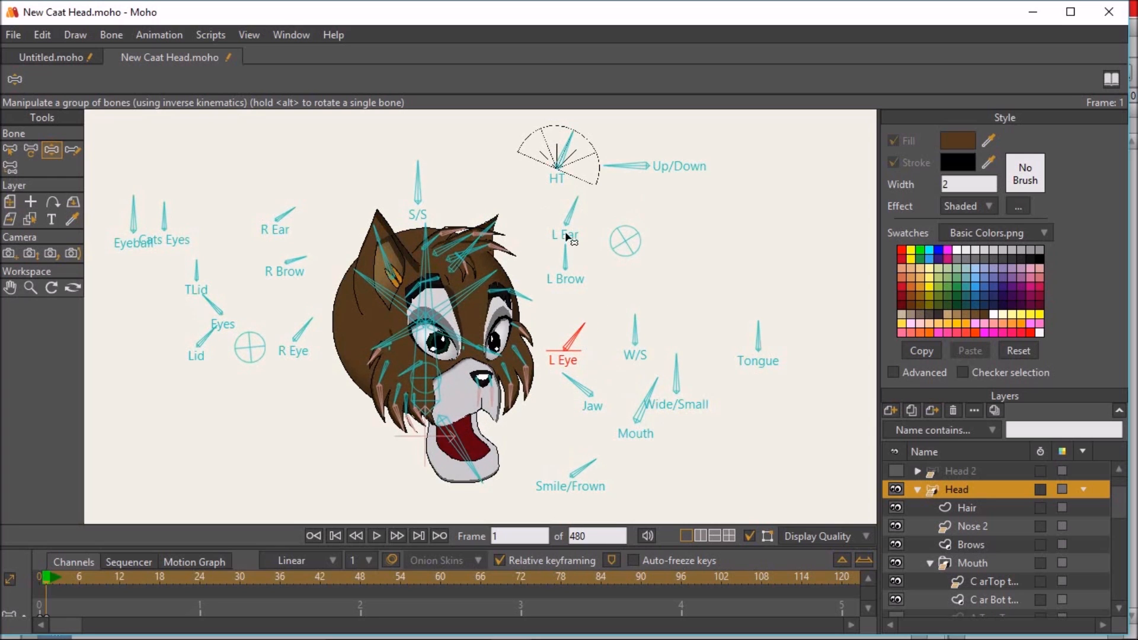
- Turn the expressive head to face forward with the HT control bone and delete the keyframes on frame 1
{"action": "mouse_move", "coordinate": [572, 142]}
{"action": "left_mouse_down"}
{"action": "mouse_move", "coordinate": [588, 151]}
{"action": "mouse_move", "coordinate": [554, 134]}
{"action": "mouse_move", "coordinate": [521, 170]}
{"action": "mouse_move", "coordinate": [535, 123]}
{"action": "mouse_move", "coordinate": [557, 125]}
{"action": "left_mouse_up"}
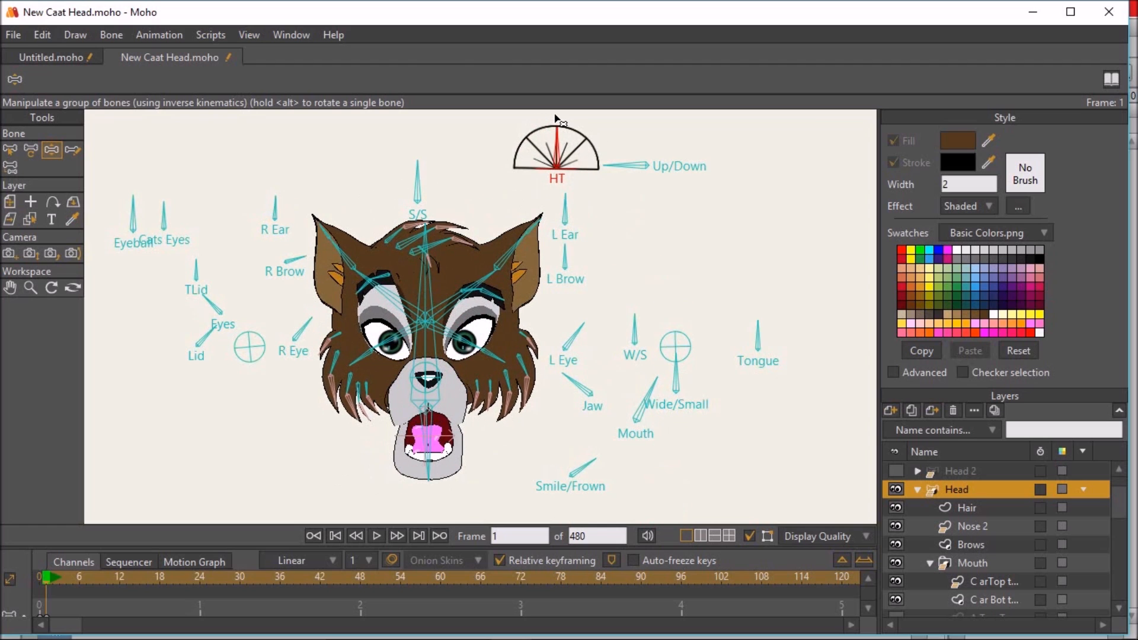
{"action": "left_click_drag", "start_coordinate": [33, 630], "coordinate": [34, 630]}
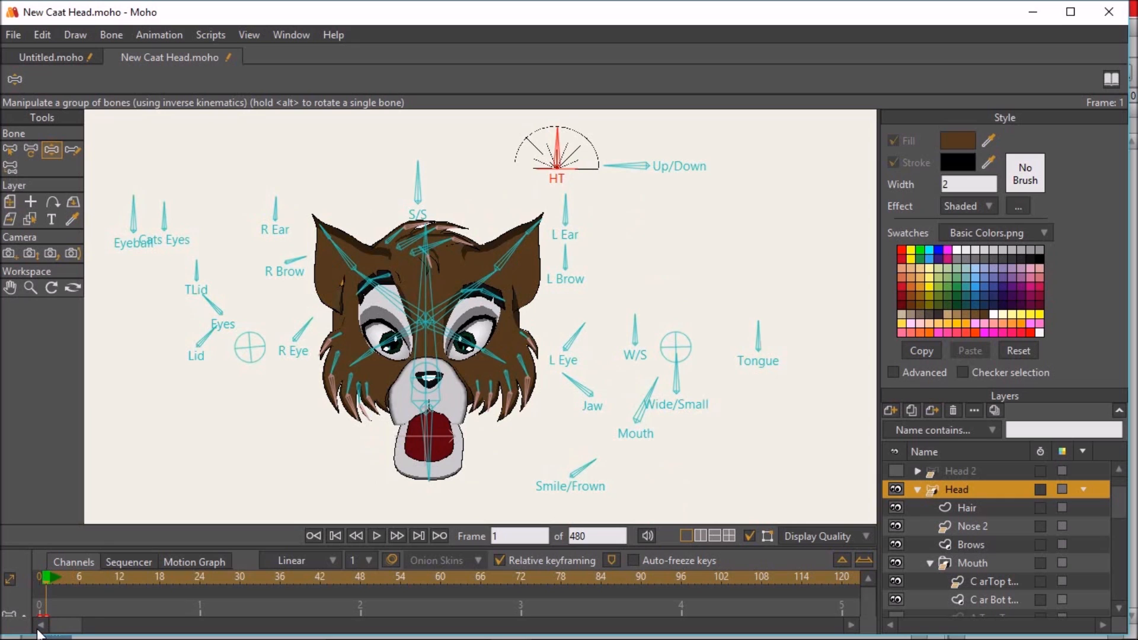
{"action": "key", "text": "Delete"}
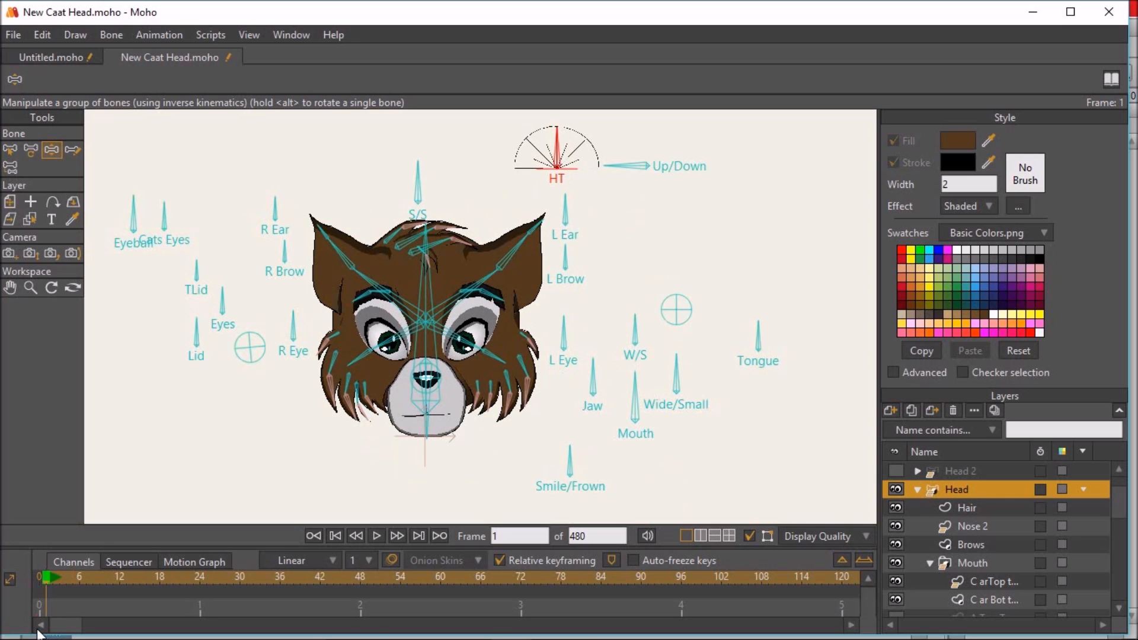
{"action": "scroll", "coordinate": [643, 416], "scroll_direction": "down", "scroll_amount": 1}
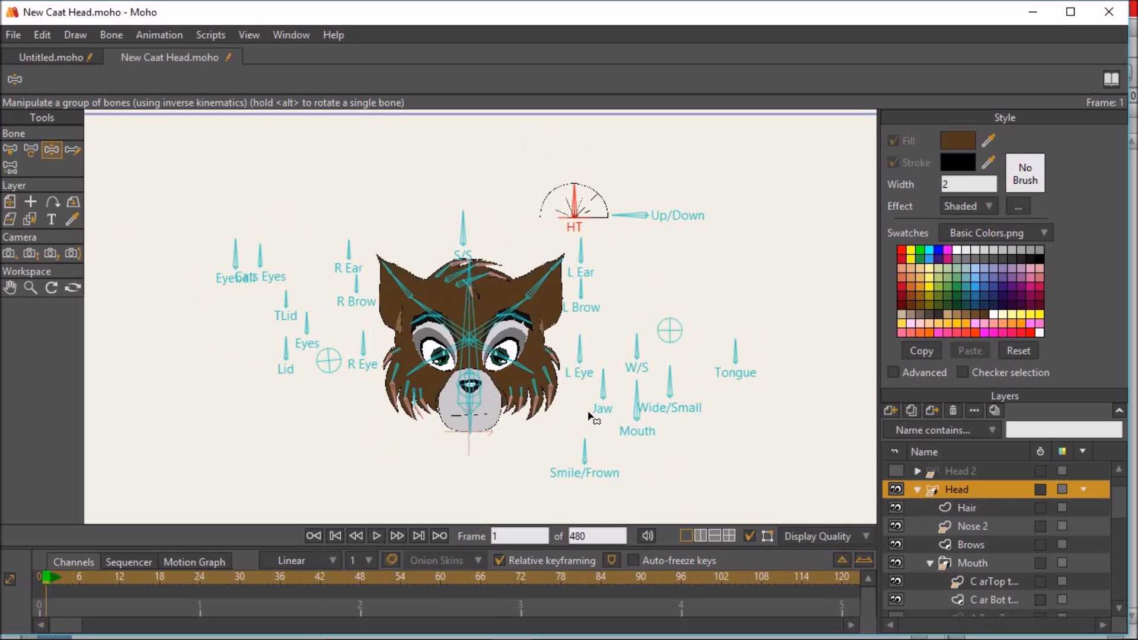
- Switch to the Untitled.moho project and bring the full-body cat rig into view
{"action": "left_click_drag", "start_coordinate": [589, 411], "coordinate": [628, 402]}
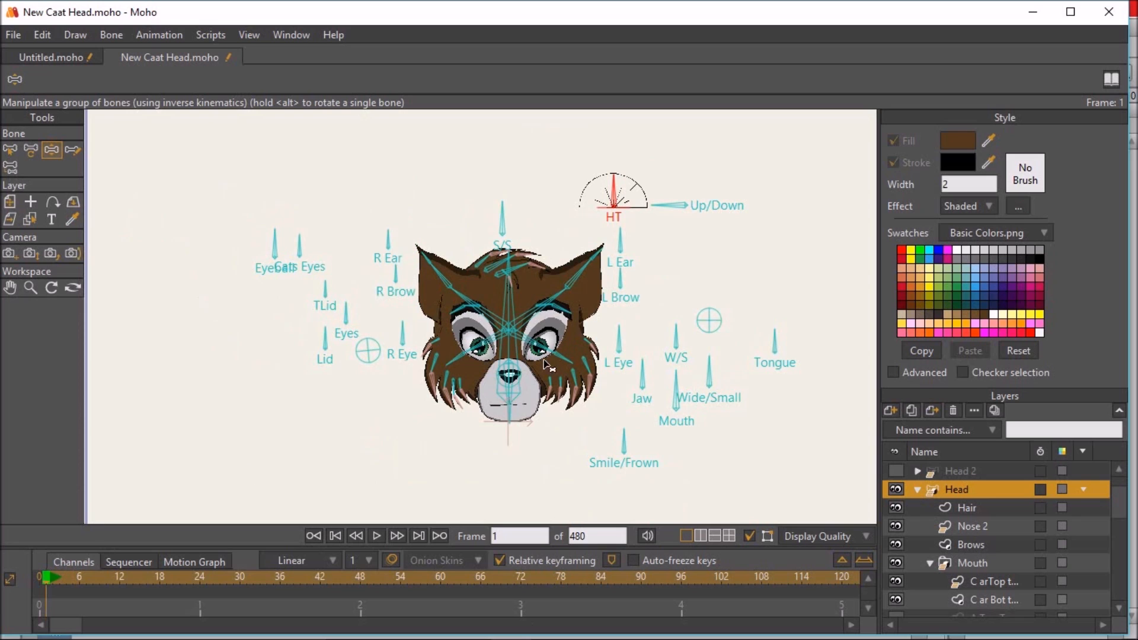
{"action": "left_click_drag", "start_coordinate": [469, 435], "coordinate": [445, 412]}
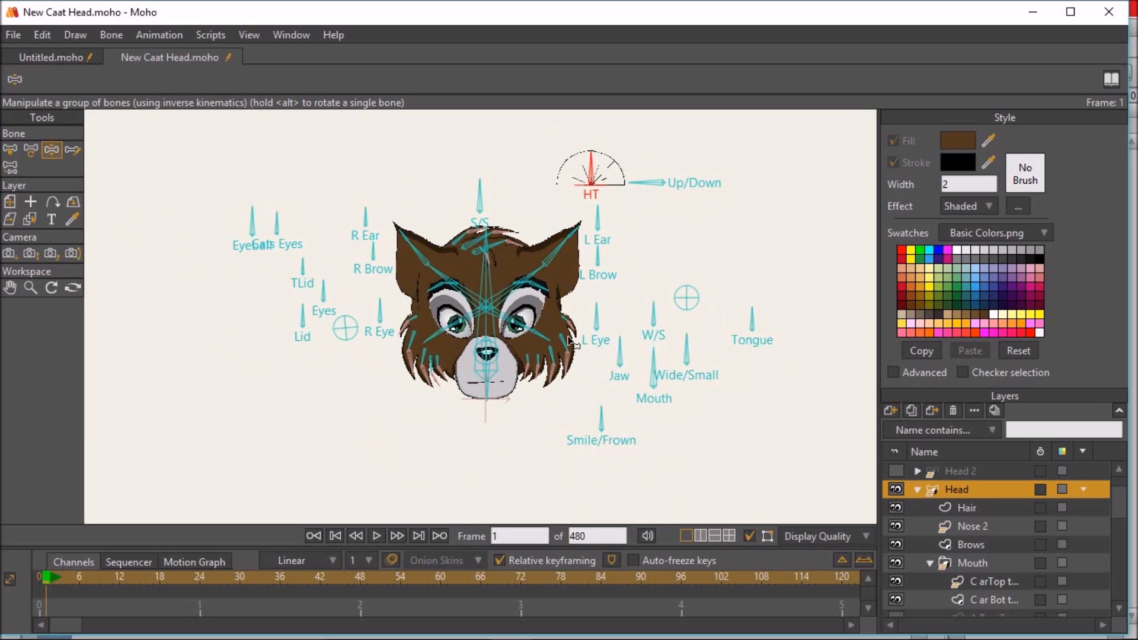
{"action": "left_click", "coordinate": [53, 57]}
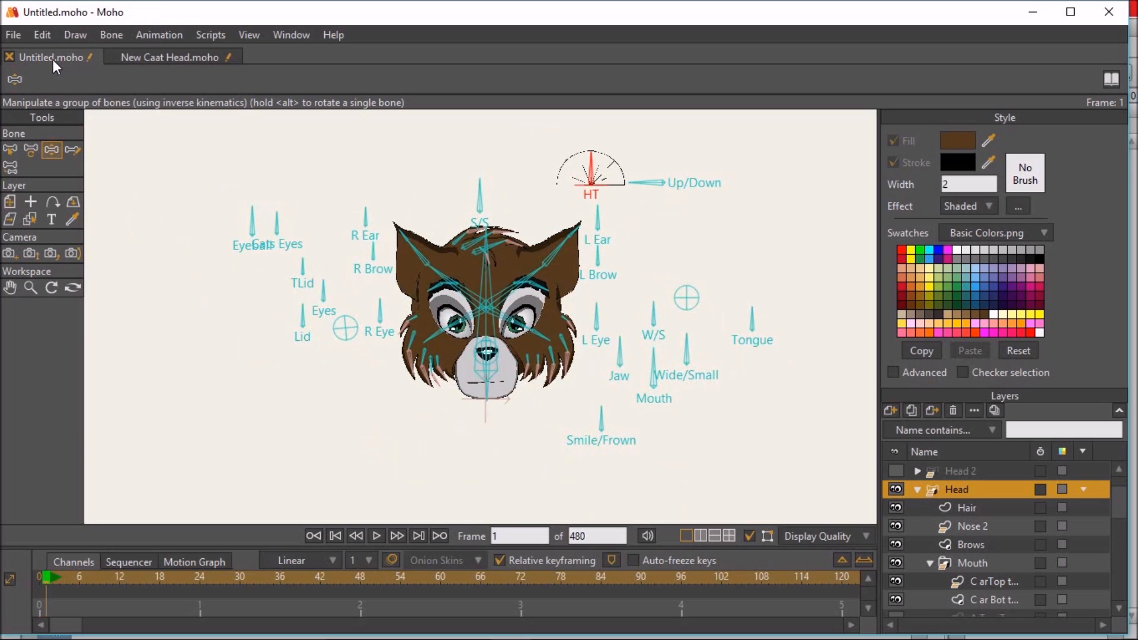
{"action": "scroll", "coordinate": [577, 365], "scroll_direction": "down", "scroll_amount": 5}
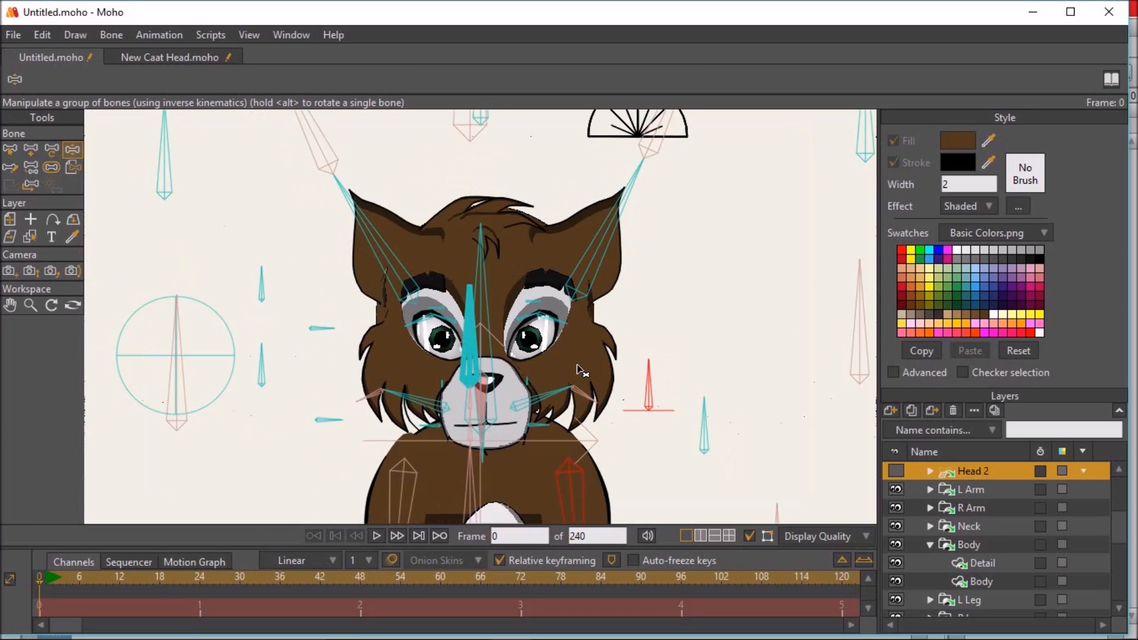
{"action": "left_click_drag", "start_coordinate": [546, 267], "coordinate": [522, 225]}
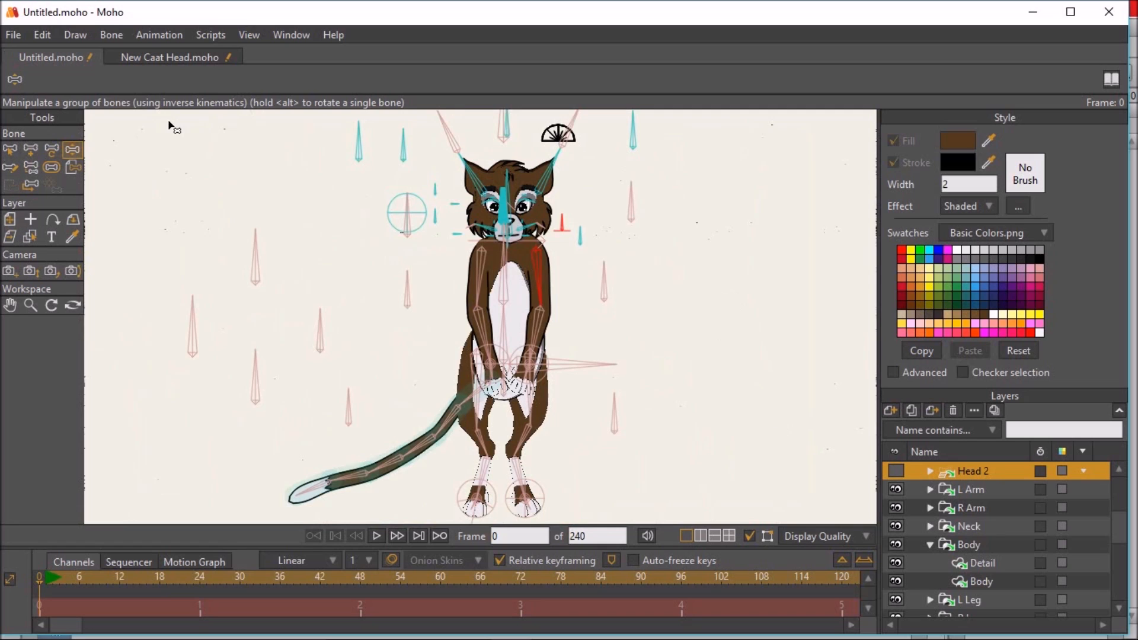
{"action": "left_click_drag", "start_coordinate": [560, 239], "coordinate": [550, 226]}
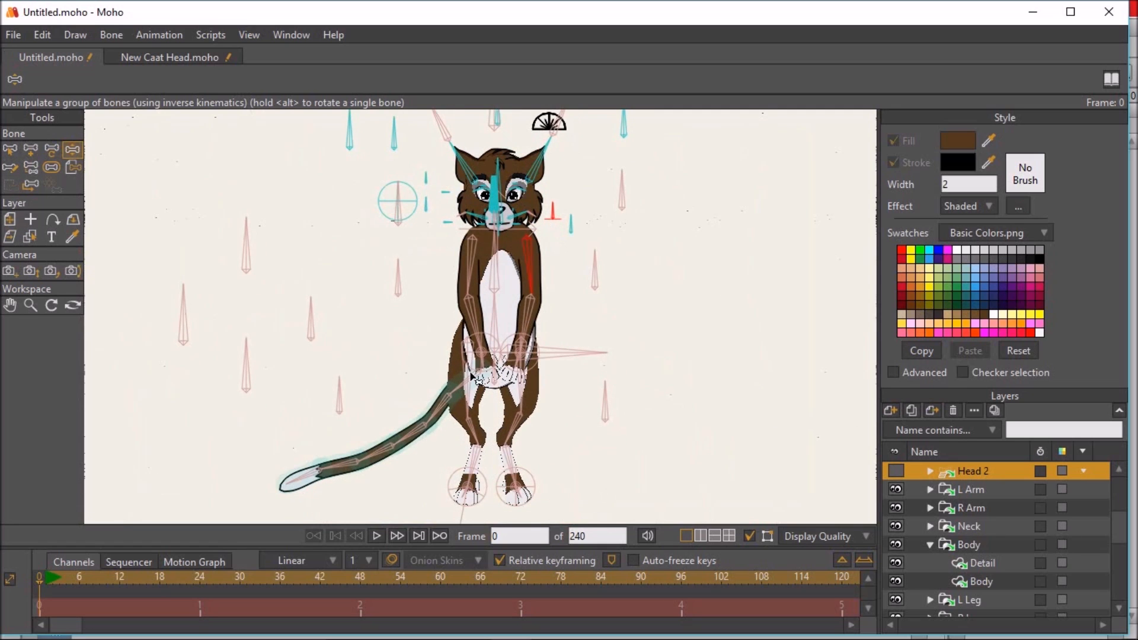
- Select the Cat bone layer, go to frame 1 and delete its keyframes
{"action": "scroll", "coordinate": [975, 481], "scroll_direction": "up", "scroll_amount": 3}
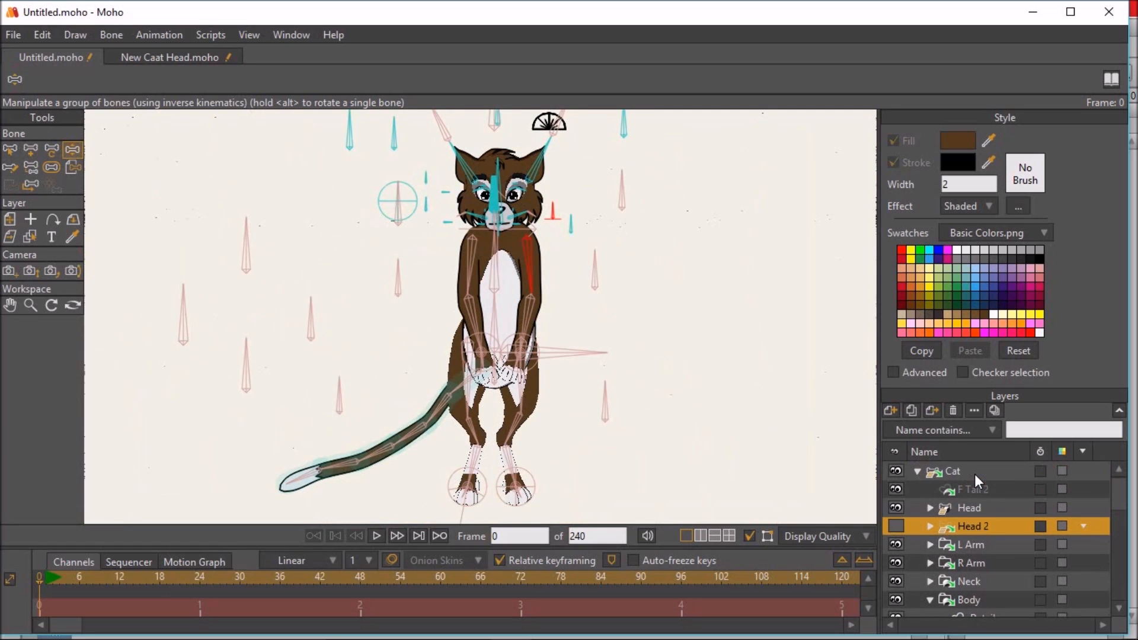
{"action": "left_click", "coordinate": [973, 471]}
{"action": "left_click", "coordinate": [470, 380]}
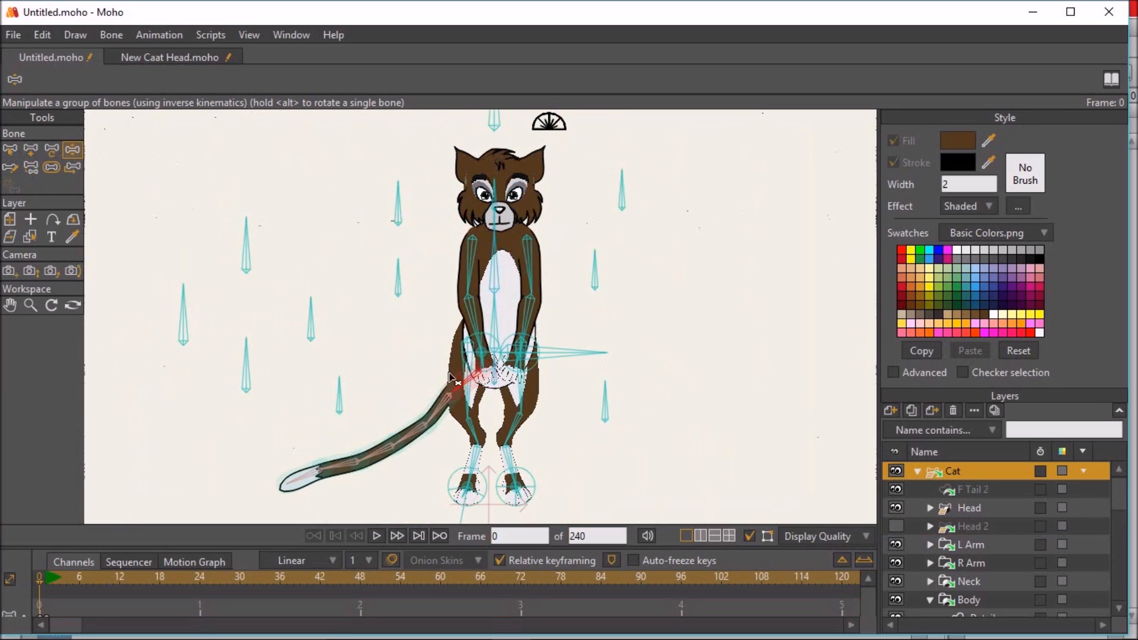
{"action": "left_click", "coordinate": [49, 574]}
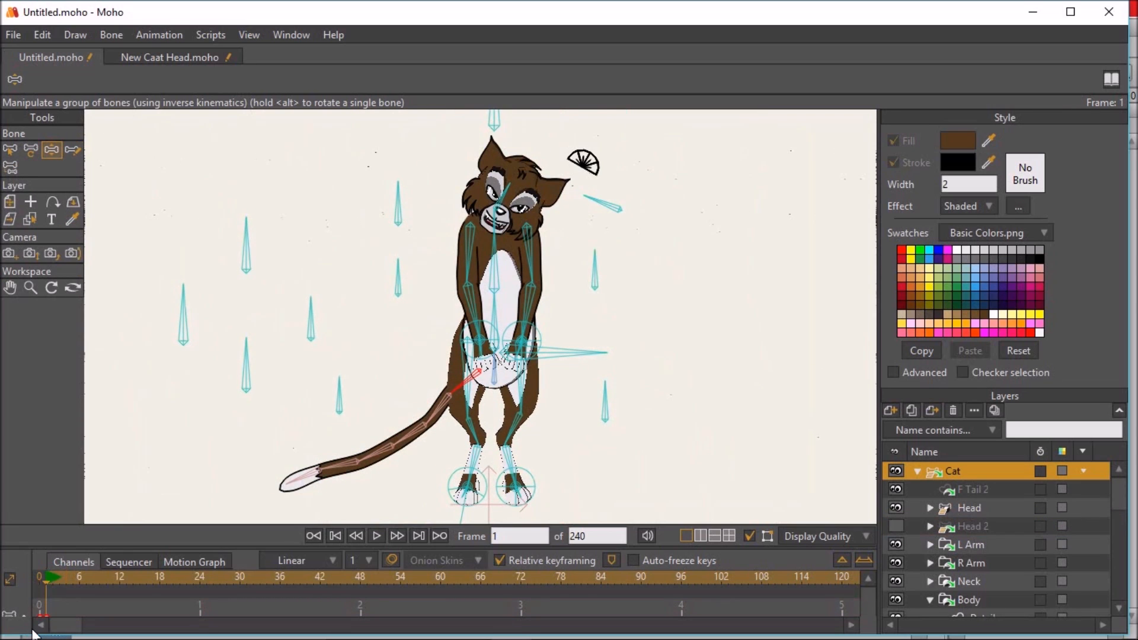
{"action": "key", "text": "Delete"}
- Pose the cat on frame 1 with its tail raised, legs apart, both arms bent and one paw across the belly
{"action": "left_click_drag", "start_coordinate": [446, 411], "coordinate": [446, 350]}
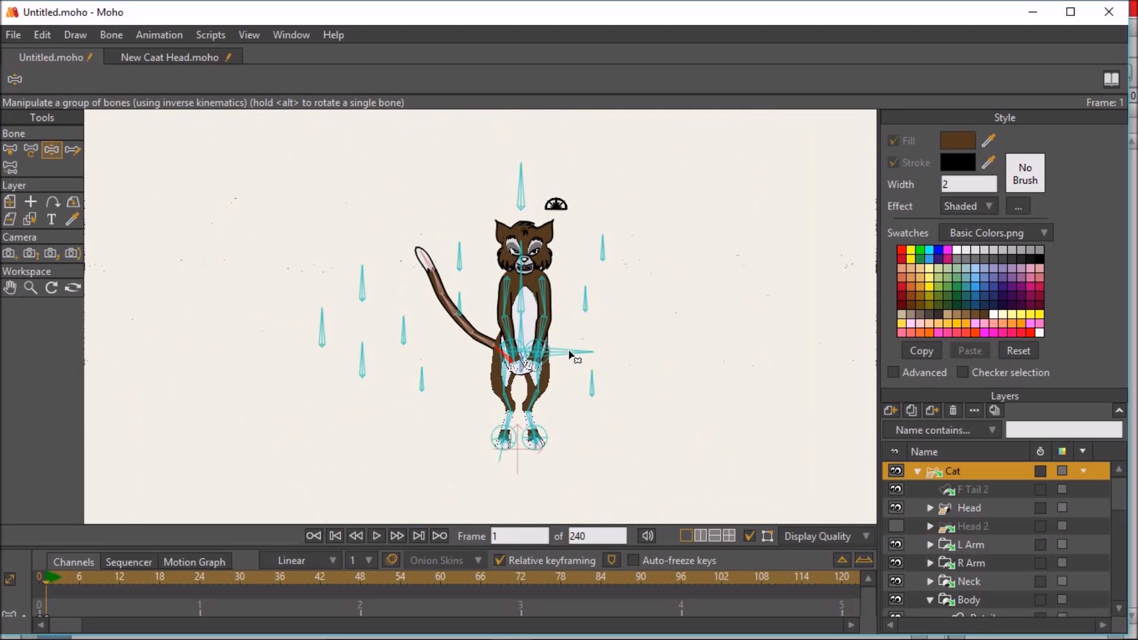
{"action": "scroll", "coordinate": [533, 351], "scroll_direction": "up", "scroll_amount": 2}
{"action": "left_click_drag", "start_coordinate": [461, 373], "coordinate": [392, 292]}
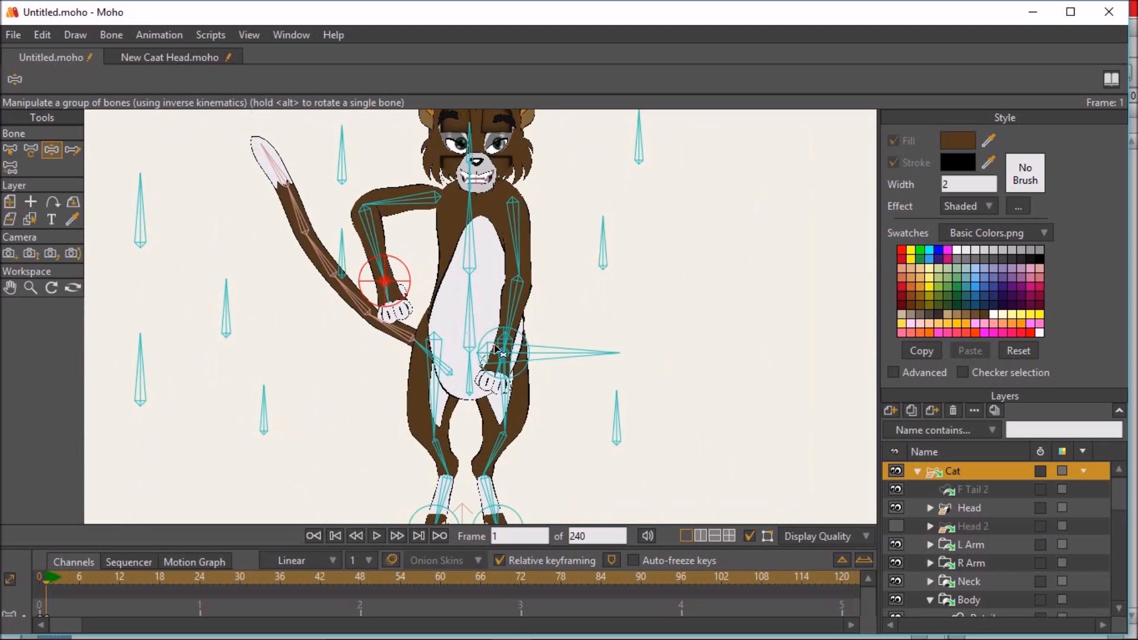
{"action": "left_click_drag", "start_coordinate": [538, 323], "coordinate": [618, 316]}
{"action": "left_click_drag", "start_coordinate": [584, 353], "coordinate": [599, 321]}
{"action": "left_click_drag", "start_coordinate": [508, 339], "coordinate": [529, 274]}
{"action": "left_click_drag", "start_coordinate": [528, 274], "coordinate": [536, 322]}
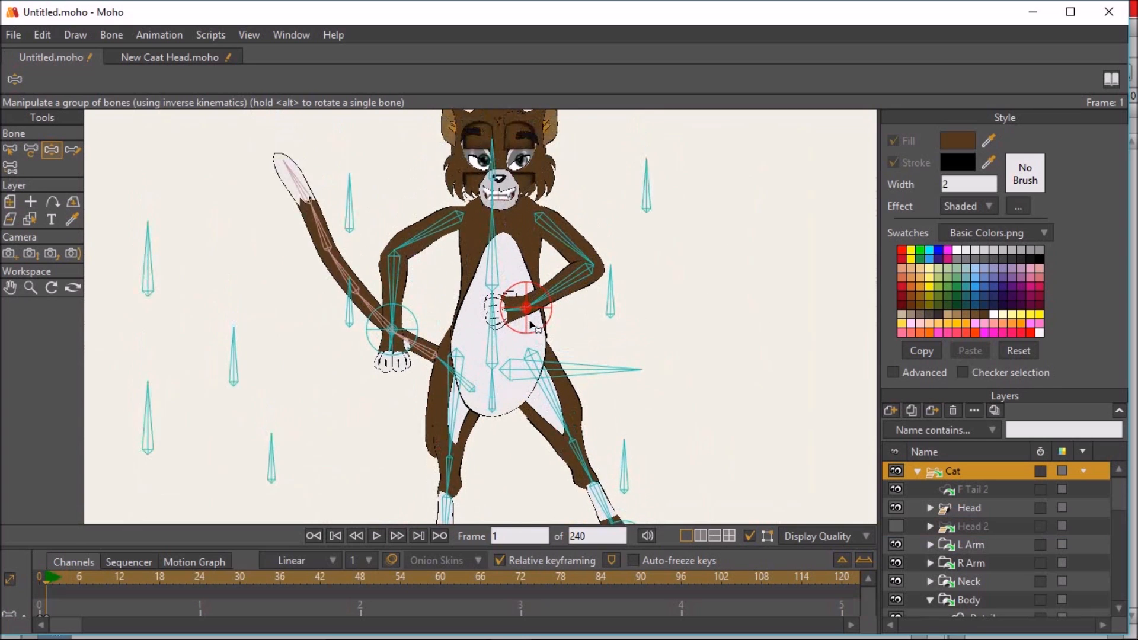
- Turn off antialiasing in the display quality settings and reactivate the Manipulate Bones tool
{"action": "scroll", "coordinate": [536, 322], "scroll_direction": "down", "scroll_amount": 3}
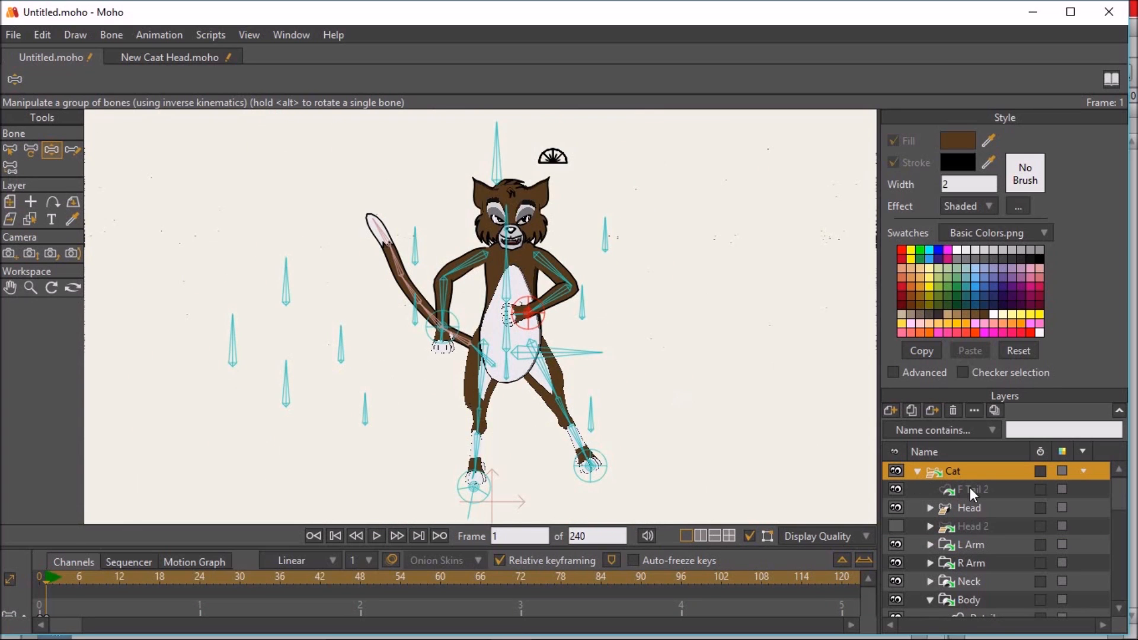
{"action": "left_click", "coordinate": [821, 537]}
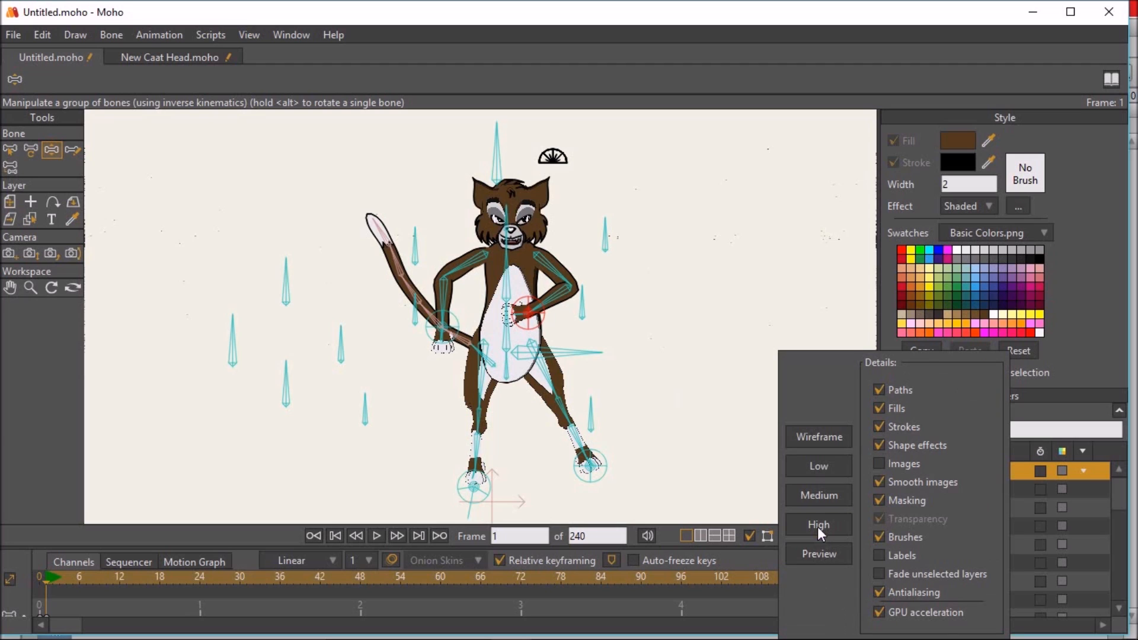
{"action": "left_click", "coordinate": [818, 525]}
{"action": "left_click", "coordinate": [8, 154]}
{"action": "left_click", "coordinate": [51, 153]}
- Adjust the posed cat with the horizontal hip bone and the Sq/St, Shou, L Arm, Neck and R Arm control bones
{"action": "scroll", "coordinate": [442, 258], "scroll_direction": "up", "scroll_amount": 2}
{"action": "scroll", "coordinate": [448, 278], "scroll_direction": "down", "scroll_amount": 2}
{"action": "mouse_move", "coordinate": [569, 365]}
{"action": "left_mouse_down"}
{"action": "mouse_move", "coordinate": [562, 389]}
{"action": "mouse_move", "coordinate": [579, 373]}
{"action": "mouse_move", "coordinate": [605, 386]}
{"action": "mouse_move", "coordinate": [585, 356]}
{"action": "left_mouse_up"}
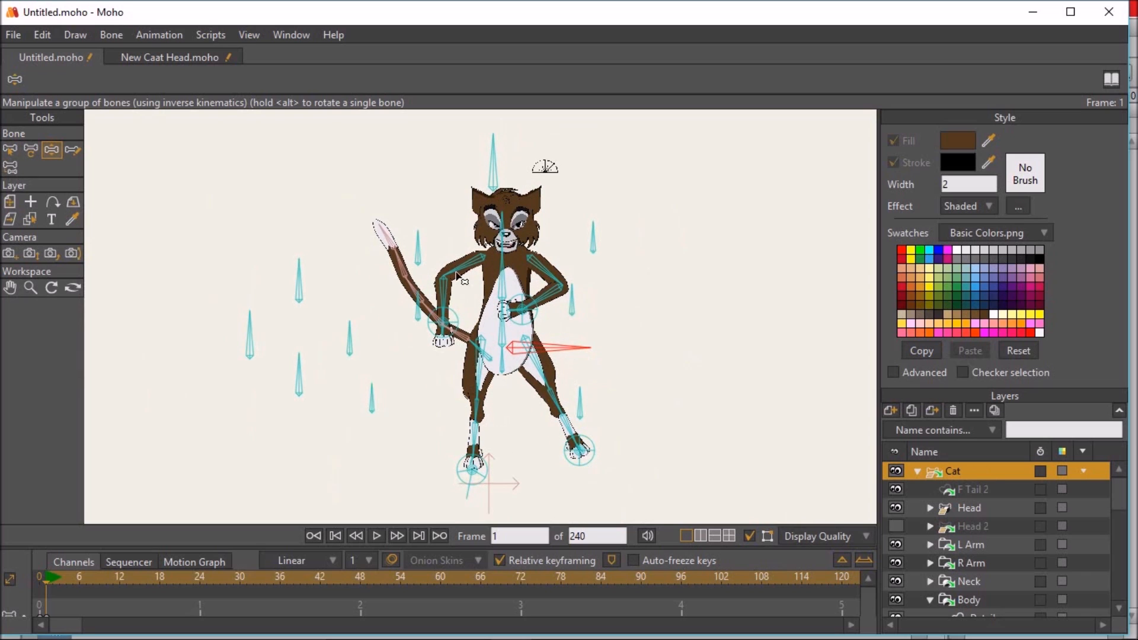
{"action": "mouse_move", "coordinate": [495, 150]}
{"action": "left_mouse_down"}
{"action": "mouse_move", "coordinate": [481, 152]}
{"action": "mouse_move", "coordinate": [499, 146]}
{"action": "left_mouse_up"}
{"action": "left_click_drag", "start_coordinate": [594, 231], "coordinate": [436, 226]}
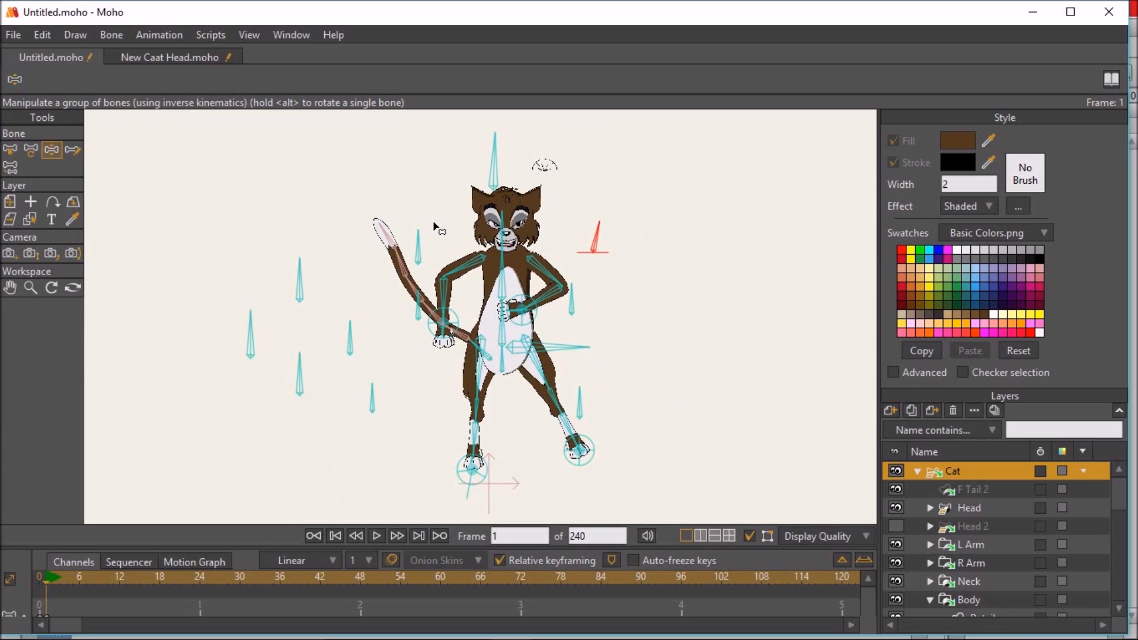
{"action": "left_click_drag", "start_coordinate": [573, 291], "coordinate": [573, 288]}
{"action": "mouse_move", "coordinate": [418, 242]}
{"action": "left_mouse_down"}
{"action": "mouse_move", "coordinate": [398, 248]}
{"action": "mouse_move", "coordinate": [423, 235]}
{"action": "left_mouse_up"}
{"action": "mouse_move", "coordinate": [419, 298]}
{"action": "left_mouse_down"}
{"action": "mouse_move", "coordinate": [402, 301]}
{"action": "mouse_move", "coordinate": [418, 295]}
{"action": "left_mouse_up"}
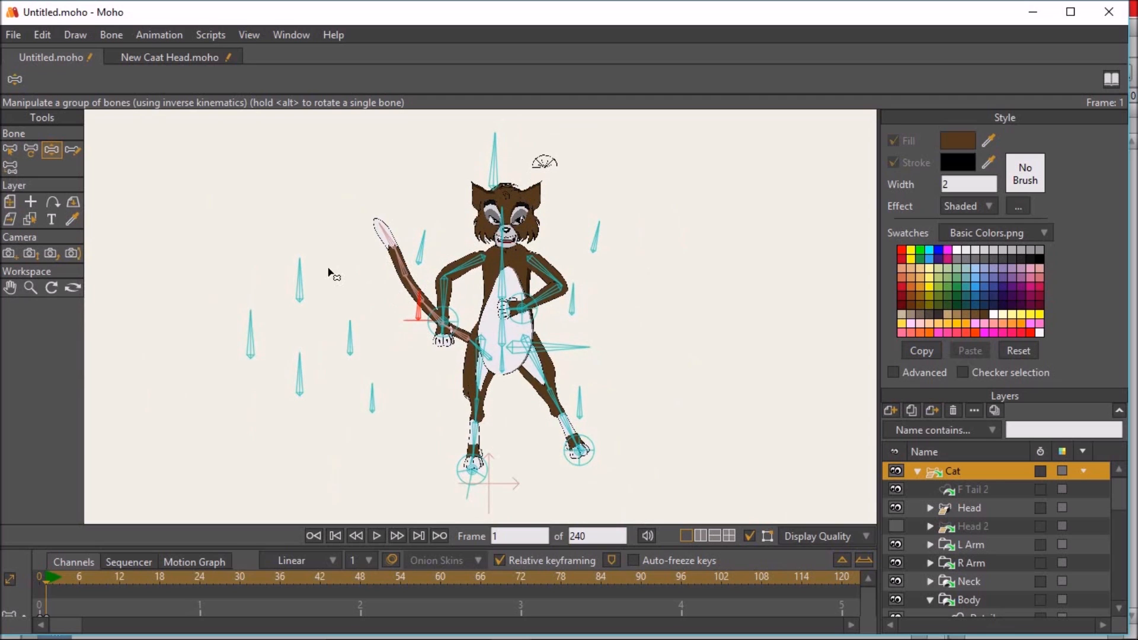
- Show the bone labels, then test the BT control bone and delete the keyframes on frame 1
{"action": "left_click", "coordinate": [807, 537]}
{"action": "left_click", "coordinate": [880, 556]}
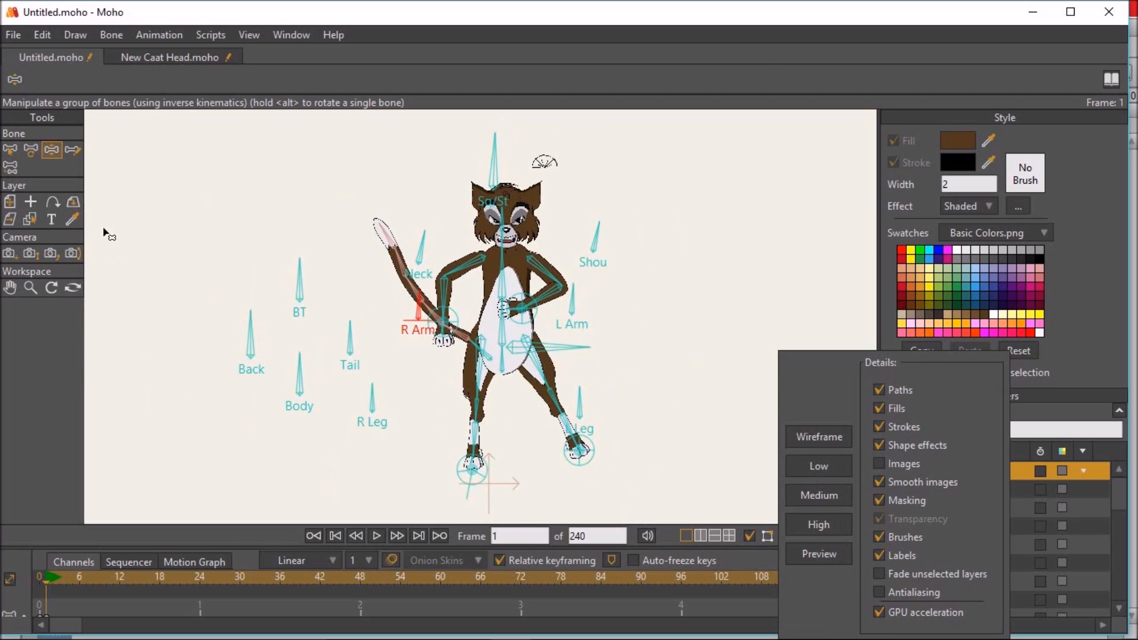
{"action": "left_click", "coordinate": [59, 152]}
{"action": "left_click_drag", "start_coordinate": [300, 268], "coordinate": [332, 301]}
{"action": "key", "text": "Delete"}
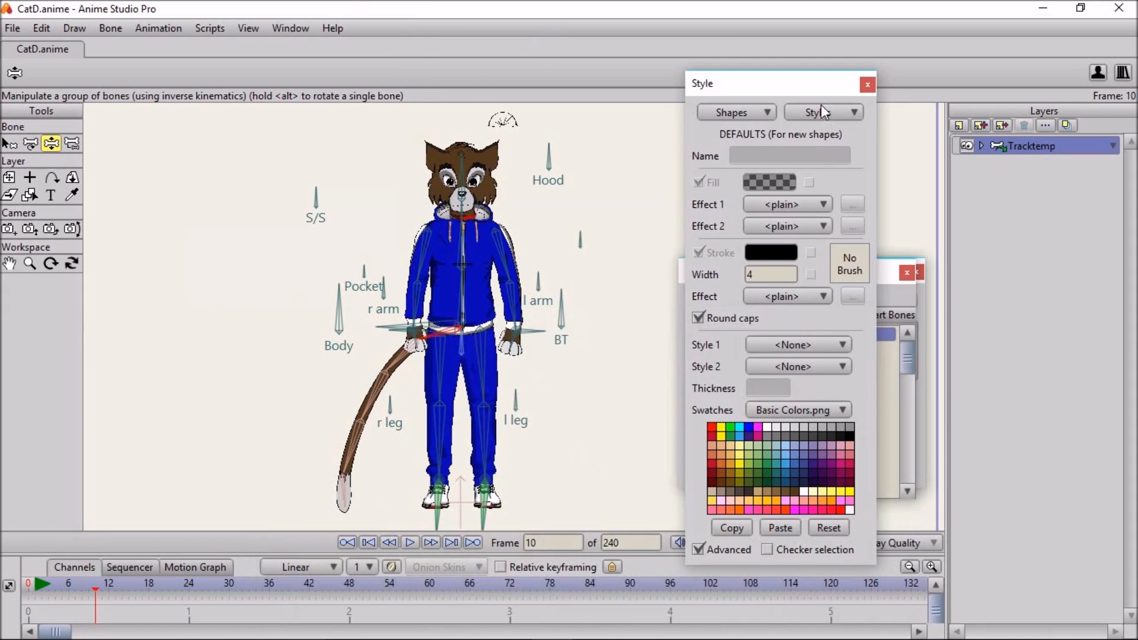
- Bend both arms of the tracksuit cat outward at frame 10 by raising the hand target bones
{"action": "left_click_drag", "start_coordinate": [809, 94], "coordinate": [1011, 136]}
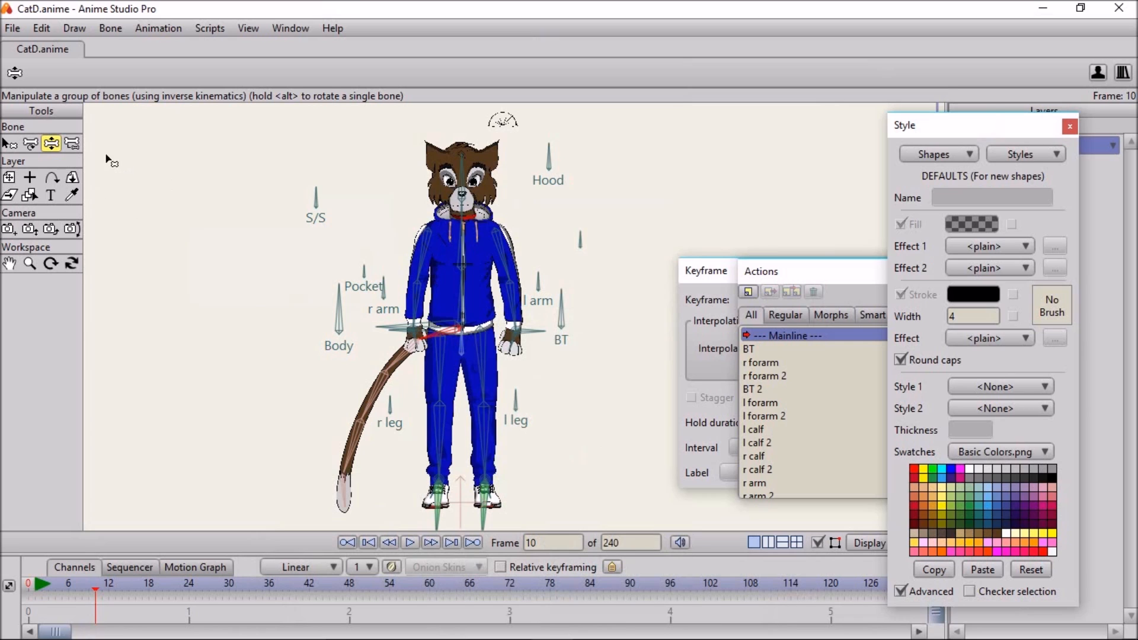
{"action": "scroll", "coordinate": [572, 386], "scroll_direction": "up", "scroll_amount": 3}
{"action": "left_click_drag", "start_coordinate": [447, 209], "coordinate": [527, 268]}
{"action": "left_click_drag", "start_coordinate": [446, 375], "coordinate": [383, 278]}
{"action": "left_click_drag", "start_coordinate": [587, 367], "coordinate": [585, 287]}
- Expand the Tracktemp layer and collapse its Head group to look through the character's layers
{"action": "left_click_drag", "start_coordinate": [1016, 131], "coordinate": [864, 125]}
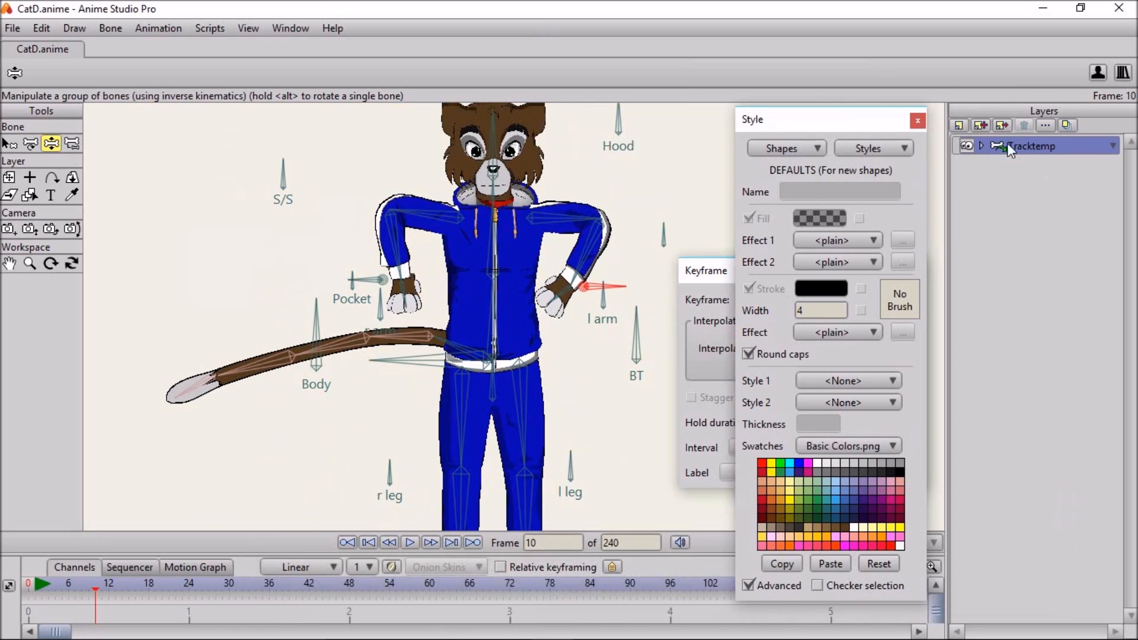
{"action": "left_click", "coordinate": [983, 144]}
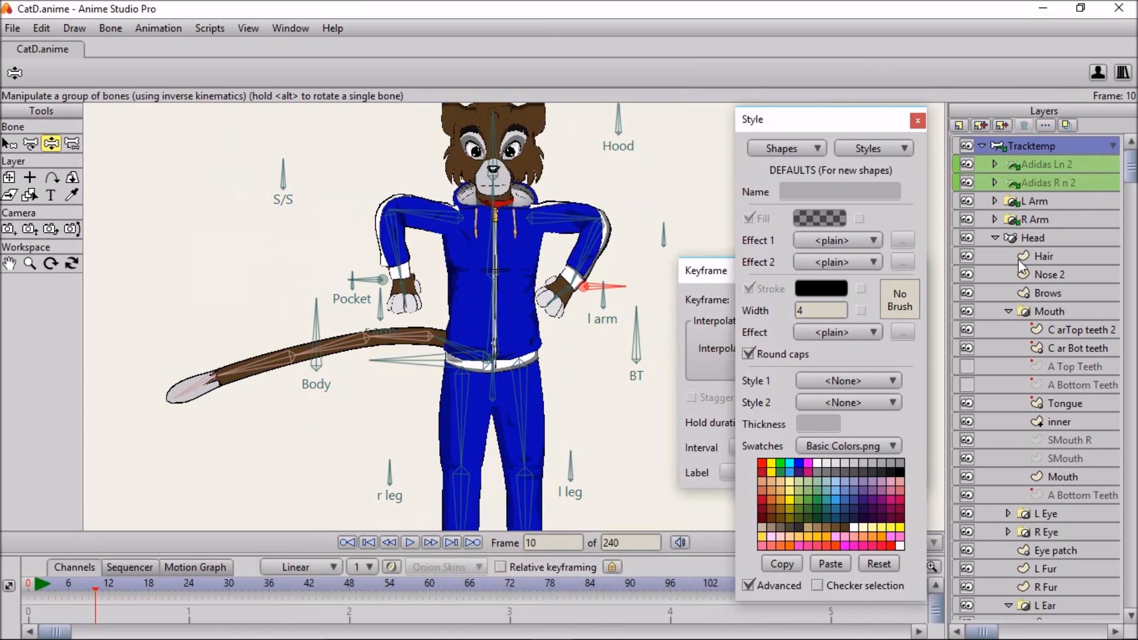
{"action": "left_click", "coordinate": [994, 237]}
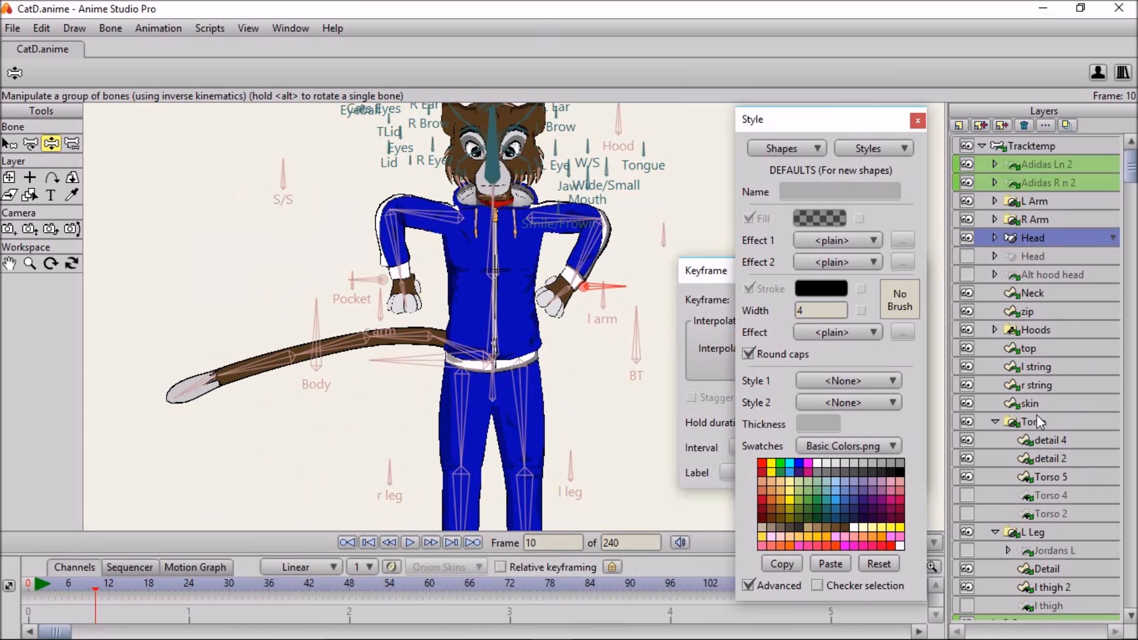
{"action": "scroll", "coordinate": [1017, 350], "scroll_direction": "down", "scroll_amount": 3}
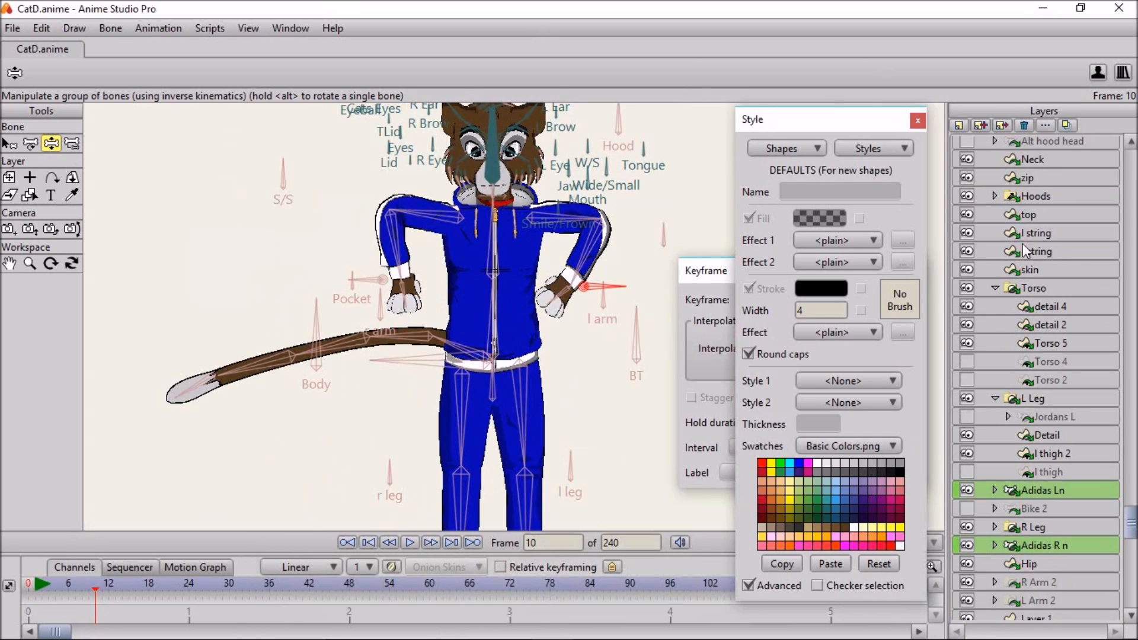
{"action": "scroll", "coordinate": [1017, 226], "scroll_direction": "up", "scroll_amount": 3}
- Expand the L Arm group and select its Paw 2 bone layer to show the paw controls
{"action": "left_click", "coordinate": [997, 200]}
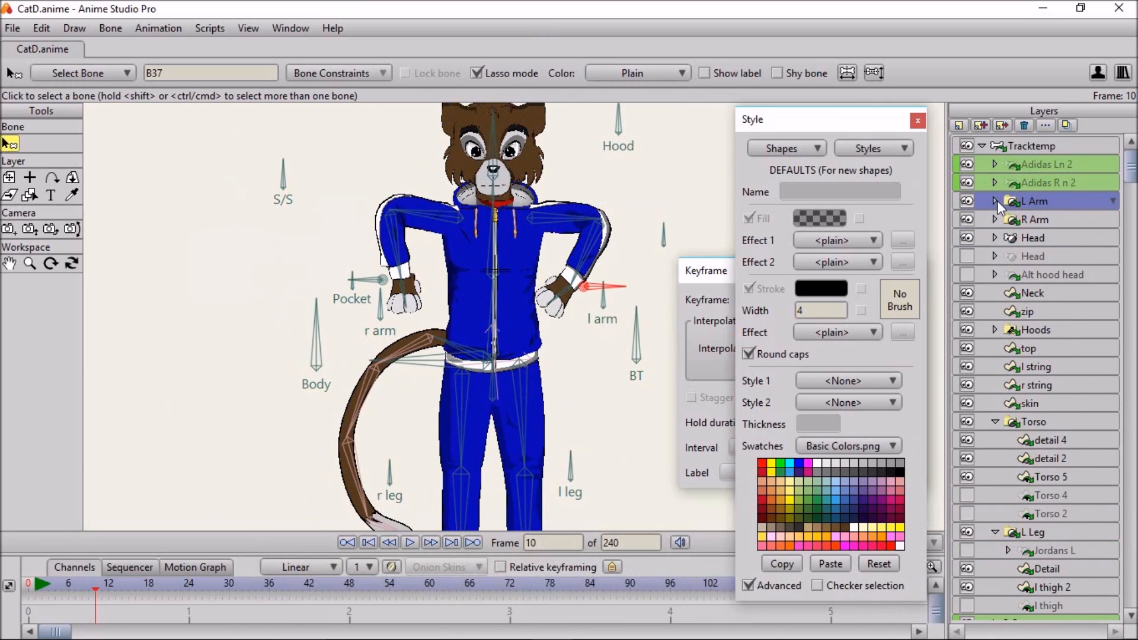
{"action": "left_click", "coordinate": [1050, 293]}
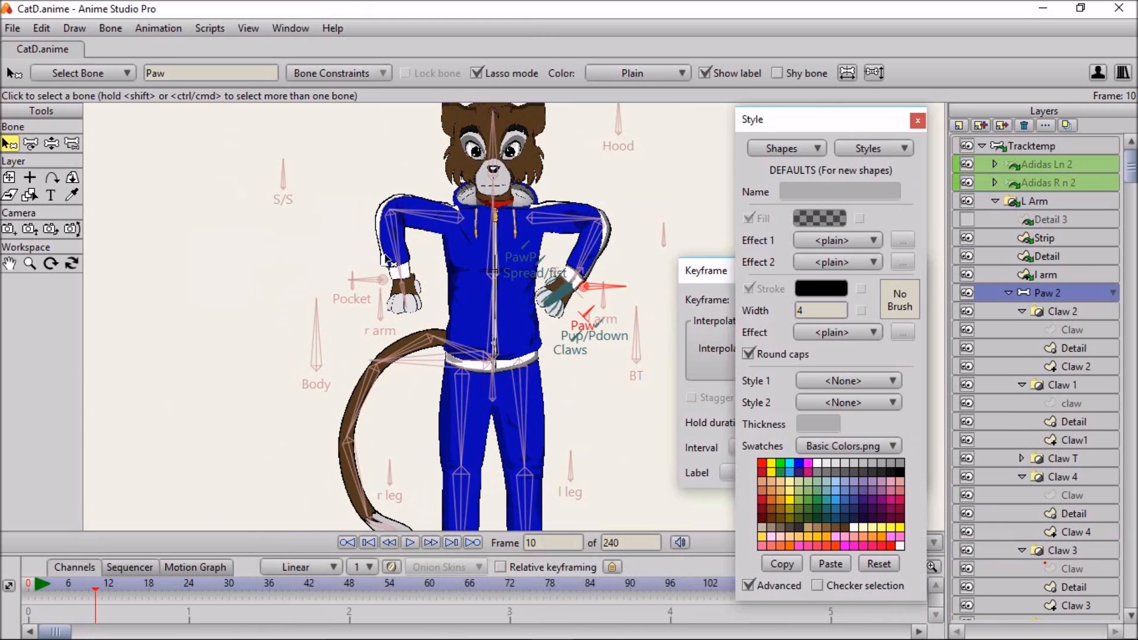
{"action": "scroll", "coordinate": [601, 283], "scroll_direction": "down", "scroll_amount": 2}
{"action": "scroll", "coordinate": [575, 290], "scroll_direction": "up", "scroll_amount": 5}
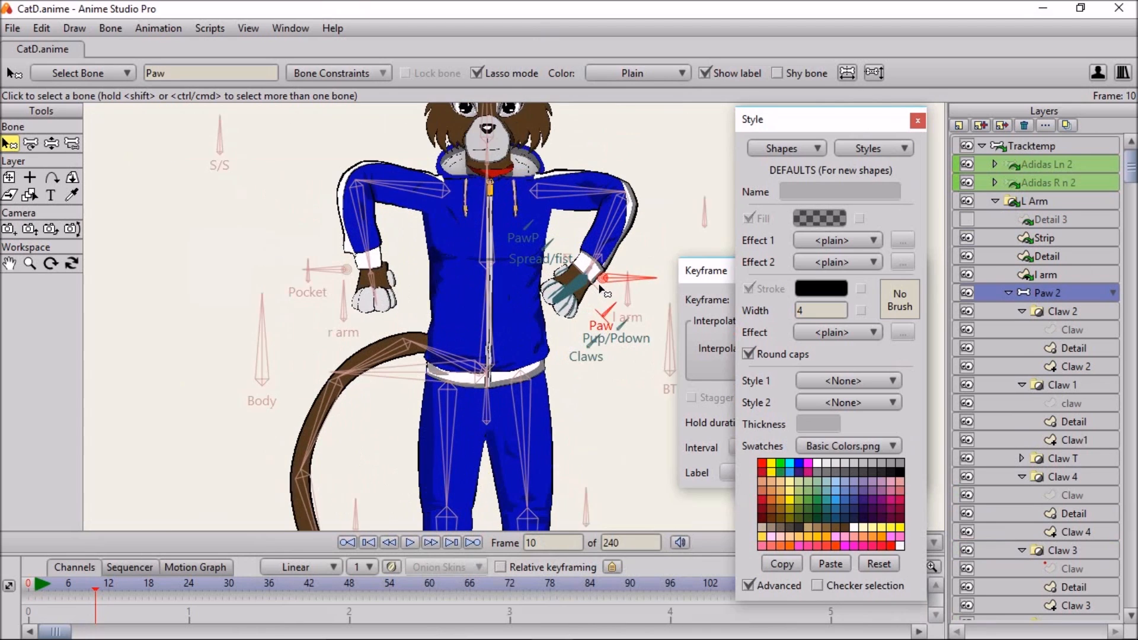
{"action": "scroll", "coordinate": [558, 299], "scroll_direction": "up", "scroll_amount": 4}
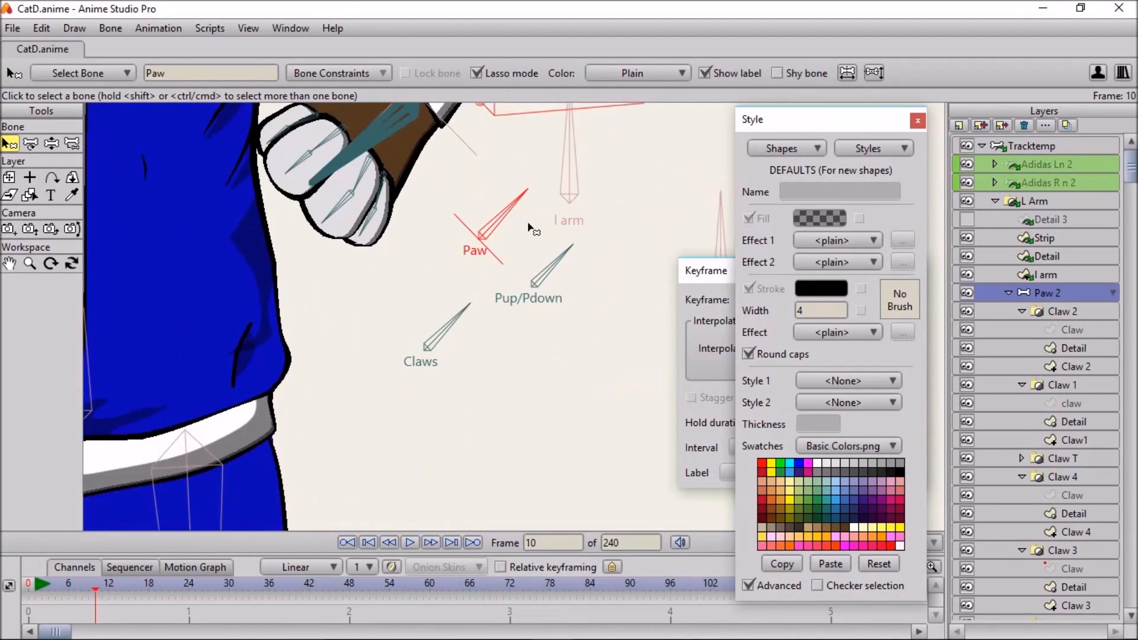
- Change the shape of the left paw with the Paw control bone, using the Manipulate Bones tool
{"action": "left_click", "coordinate": [51, 143]}
{"action": "left_click_drag", "start_coordinate": [301, 206], "coordinate": [305, 277]}
{"action": "left_click_drag", "start_coordinate": [523, 271], "coordinate": [417, 336]}
{"action": "left_click_drag", "start_coordinate": [537, 326], "coordinate": [522, 223]}
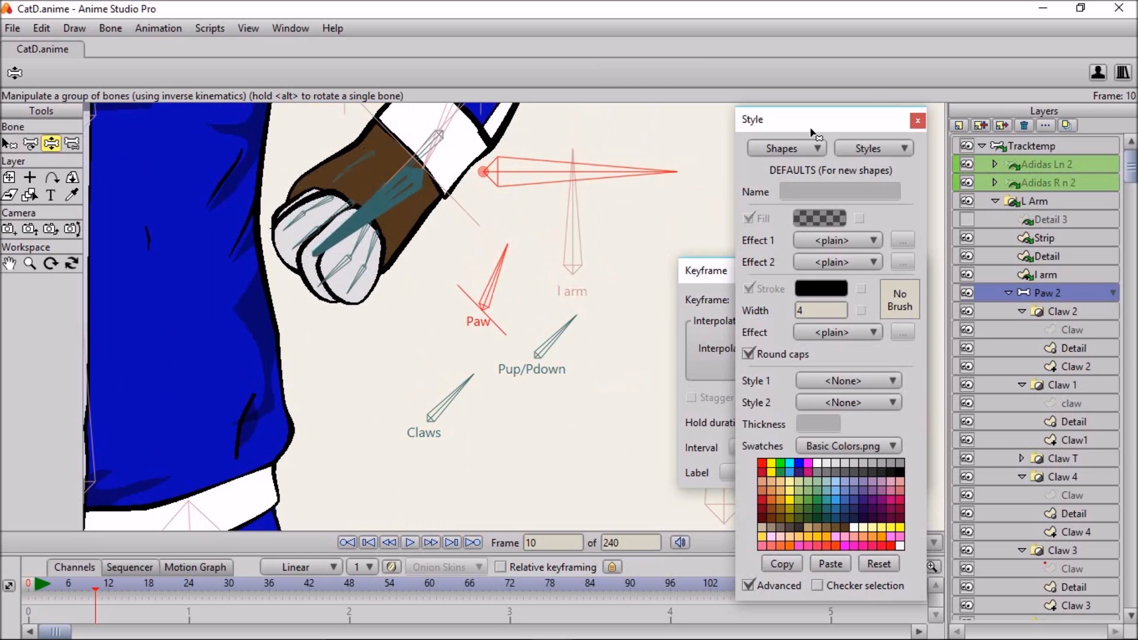
- Move the Style window aside and toggle GPU acceleration in the display quality settings
{"action": "left_click_drag", "start_coordinate": [812, 130], "coordinate": [729, 113]}
{"action": "left_click", "coordinate": [887, 544]}
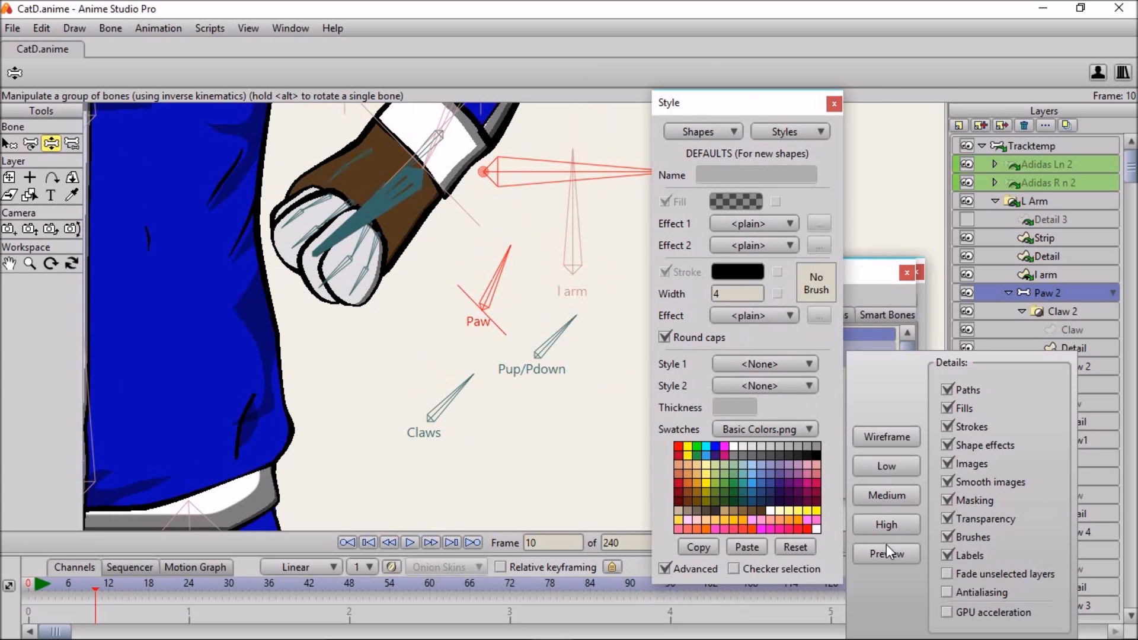
{"action": "left_click", "coordinate": [948, 612]}
- Rotate the Paw control bone the opposite way to turn the paw over, and test the Claws control bone
{"action": "left_click", "coordinate": [502, 263]}
{"action": "left_click_drag", "start_coordinate": [504, 276], "coordinate": [545, 261]}
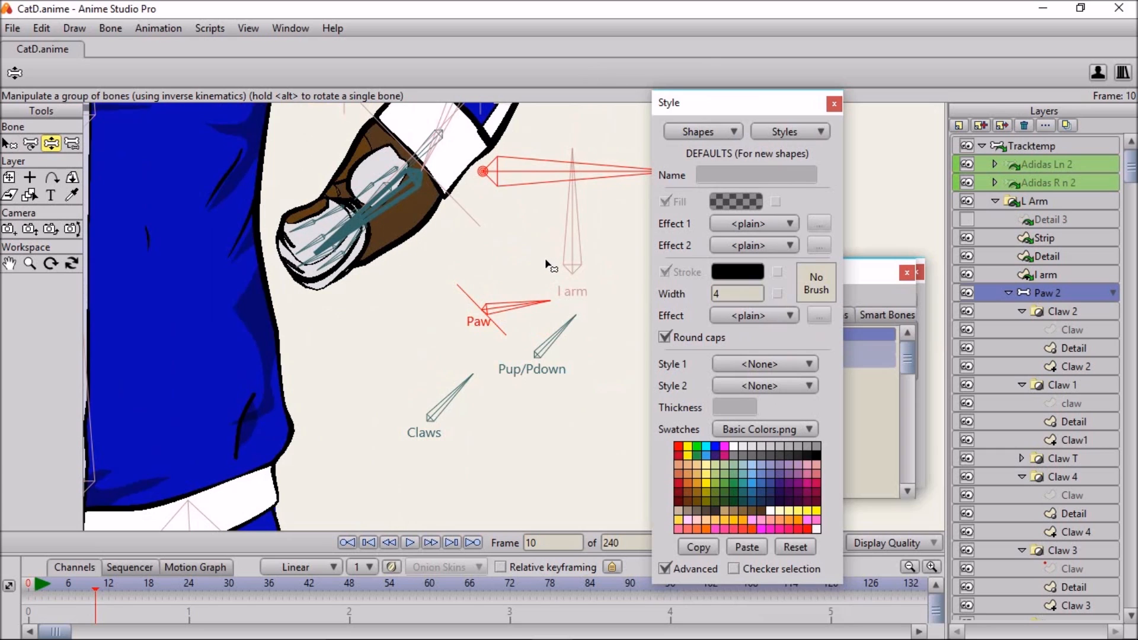
{"action": "left_click_drag", "start_coordinate": [451, 374], "coordinate": [356, 386]}
{"action": "mouse_move", "coordinate": [414, 350]}
{"action": "left_mouse_down"}
{"action": "mouse_move", "coordinate": [460, 389]}
{"action": "mouse_move", "coordinate": [457, 407]}
{"action": "mouse_move", "coordinate": [419, 432]}
{"action": "mouse_move", "coordinate": [472, 417]}
{"action": "mouse_move", "coordinate": [423, 392]}
{"action": "mouse_move", "coordinate": [450, 376]}
{"action": "mouse_move", "coordinate": [466, 389]}
{"action": "left_mouse_up"}
{"action": "scroll", "coordinate": [448, 224], "scroll_direction": "up", "scroll_amount": 2}
{"action": "scroll", "coordinate": [449, 224], "scroll_direction": "down", "scroll_amount": 4}
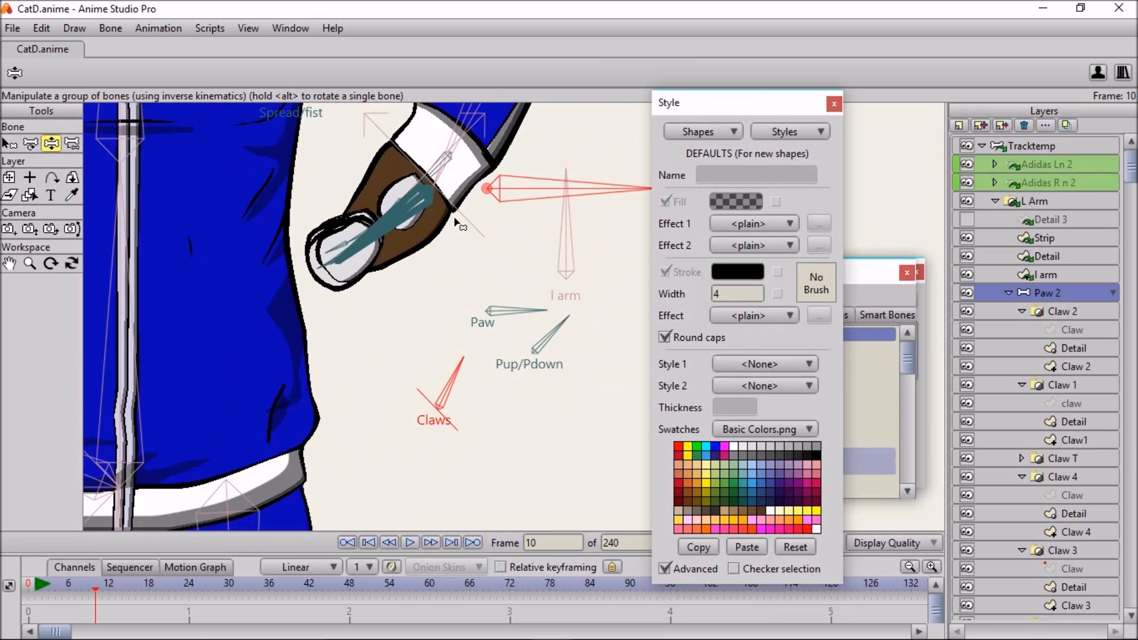
- Swing the left paw around its wrist and delete the Paw 2 layer's keyframes
{"action": "left_click_drag", "start_coordinate": [616, 215], "coordinate": [559, 270]}
{"action": "left_click_drag", "start_coordinate": [130, 606], "coordinate": [82, 636]}
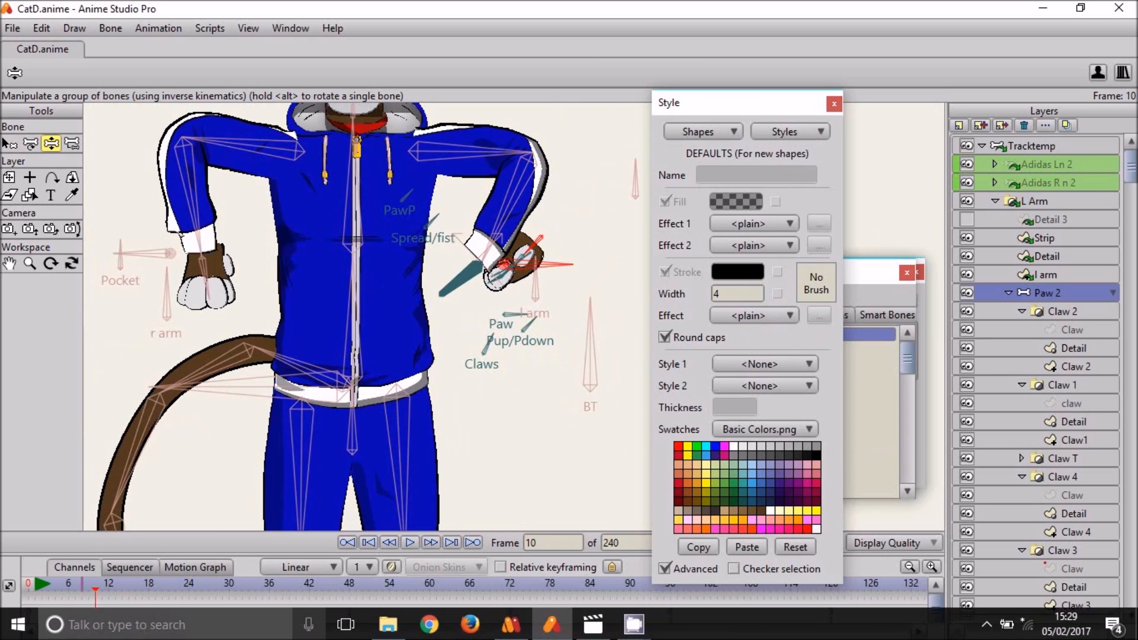
{"action": "key", "text": "Delete"}
- Select the Tracktemp layer and raise the left arm outward with its hand target bone
{"action": "left_click", "coordinate": [1058, 152]}
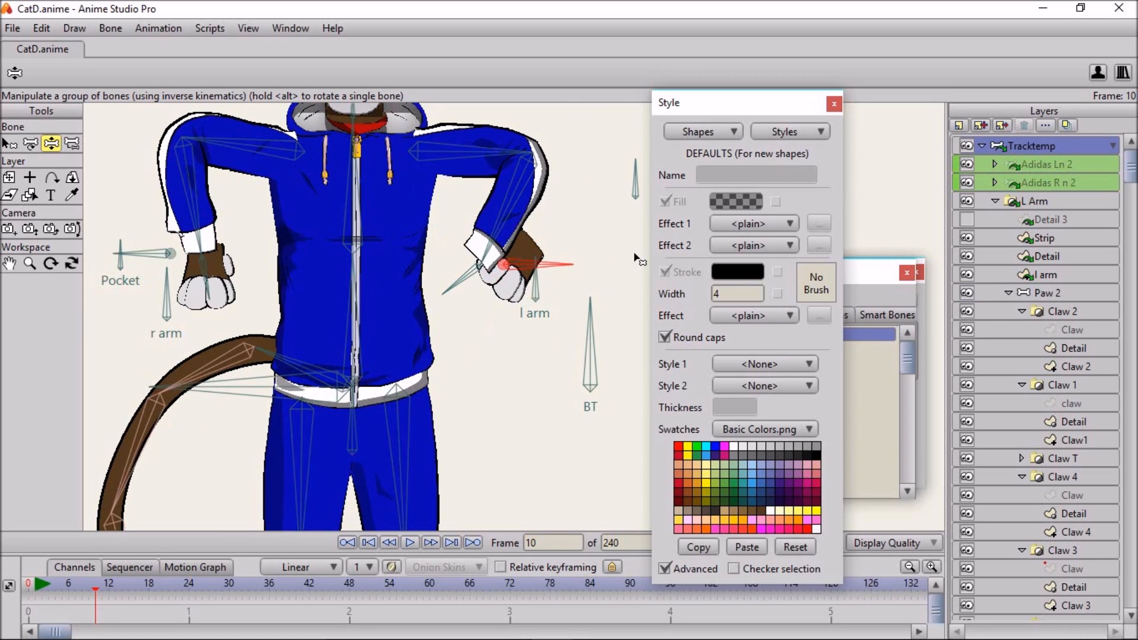
{"action": "left_click_drag", "start_coordinate": [543, 270], "coordinate": [646, 181]}
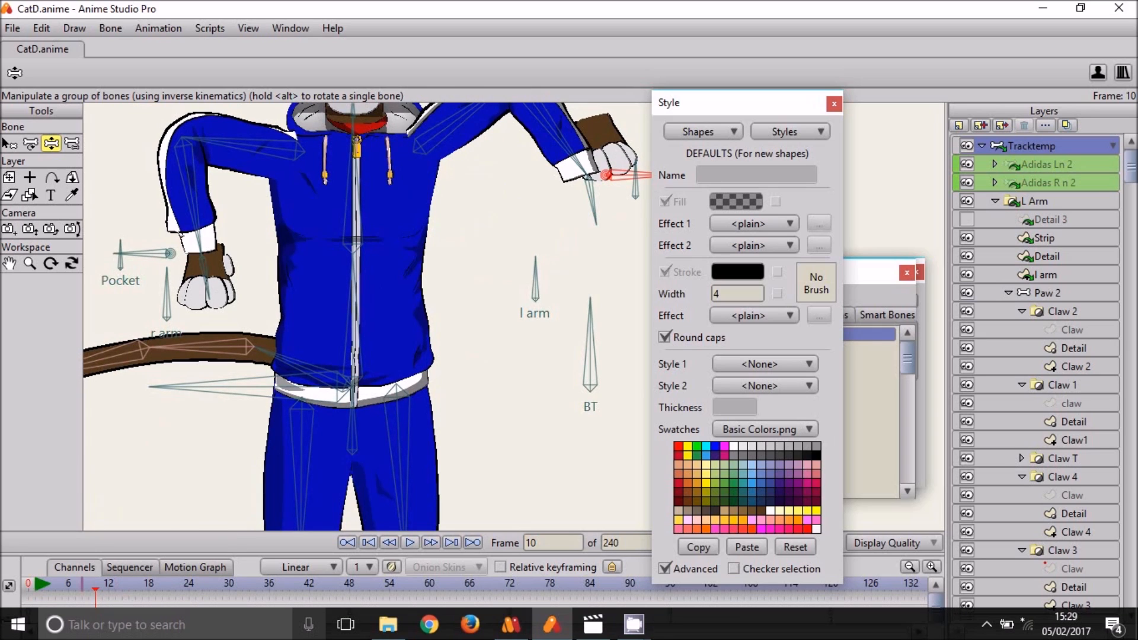
- Undo the last left arm pose and delete the Paw 2 layer's keyframes at frame 10
{"action": "key", "text": "ctrl+z"}
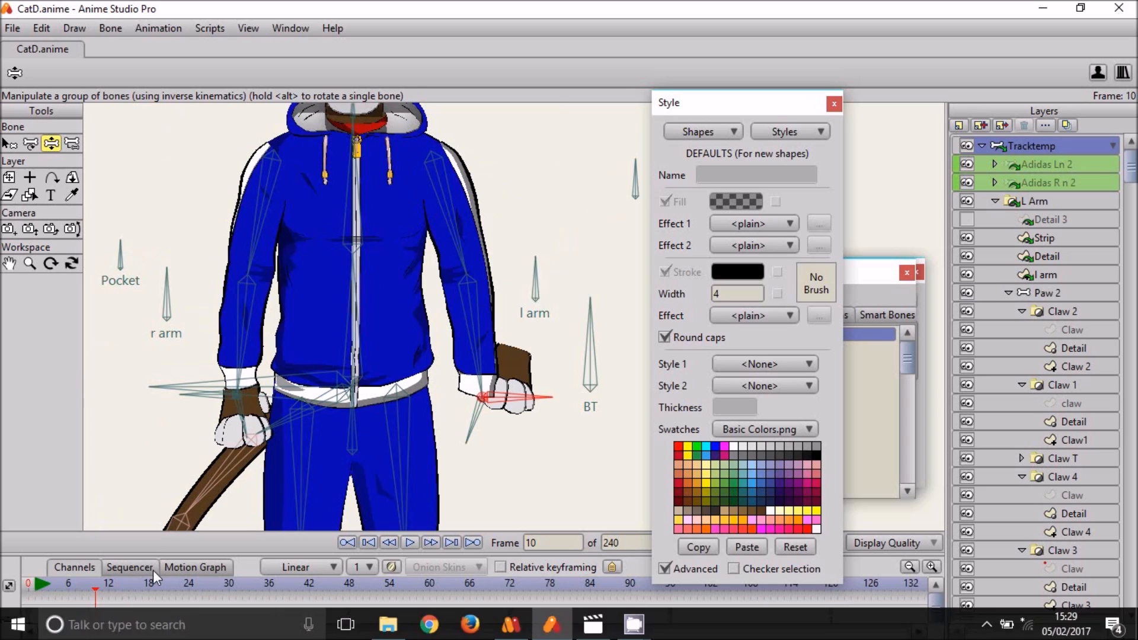
{"action": "left_click_drag", "start_coordinate": [167, 555], "coordinate": [167, 486]}
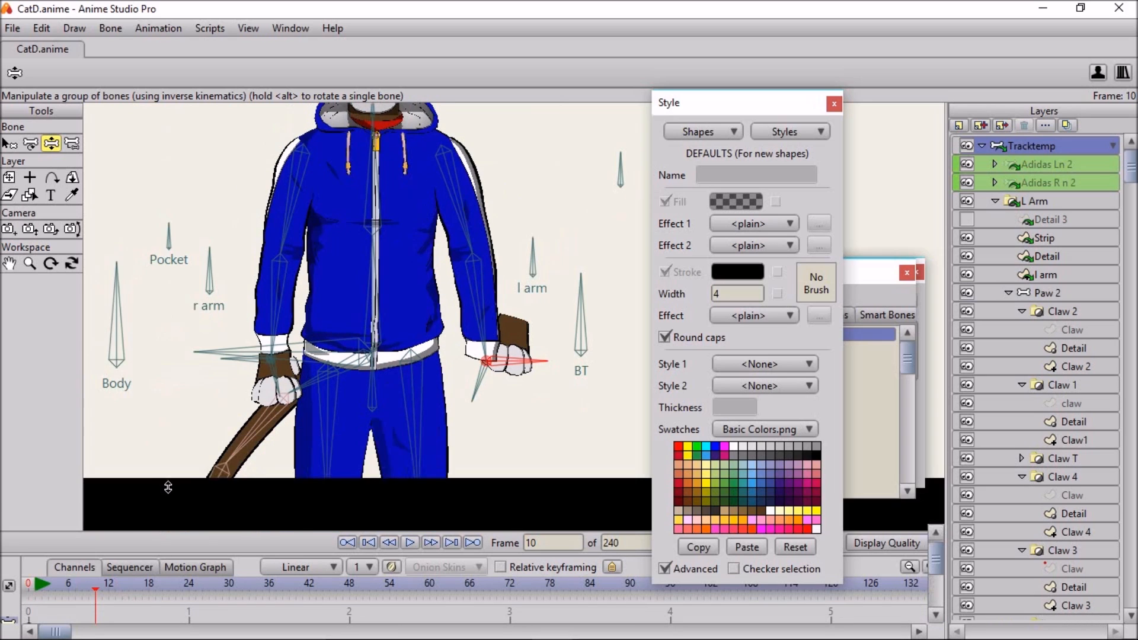
{"action": "left_click", "coordinate": [1031, 293]}
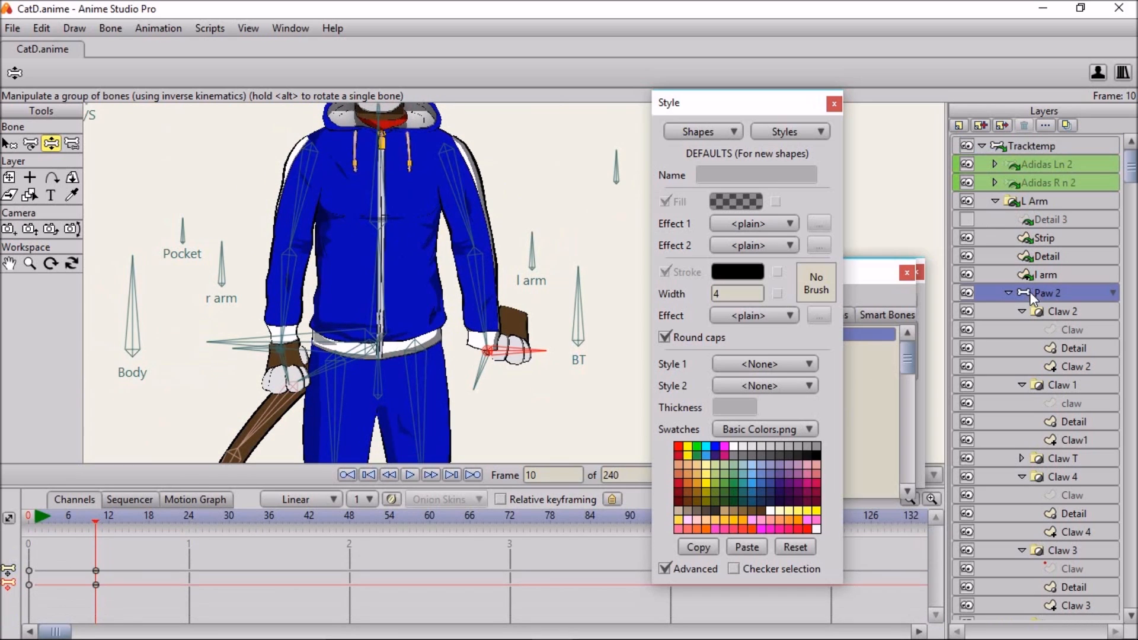
{"action": "left_click_drag", "start_coordinate": [81, 598], "coordinate": [77, 600]}
{"action": "key", "text": "Delete"}
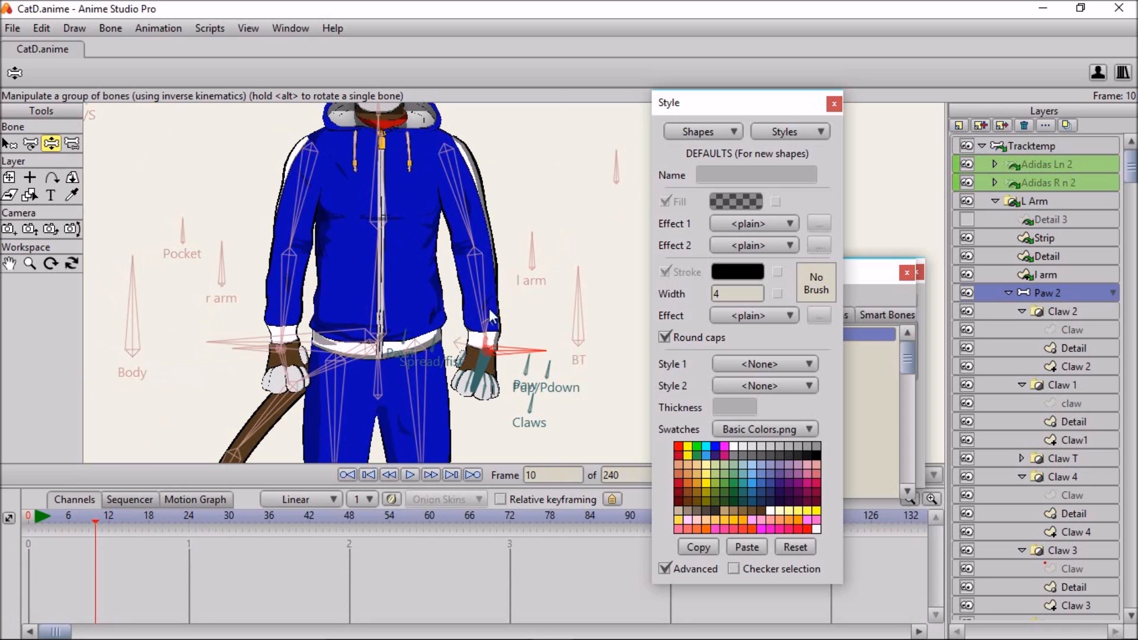
- Raise the left arm at frame 24 with its hand target bone on the Tracktemp layer
{"action": "left_click", "coordinate": [1047, 149]}
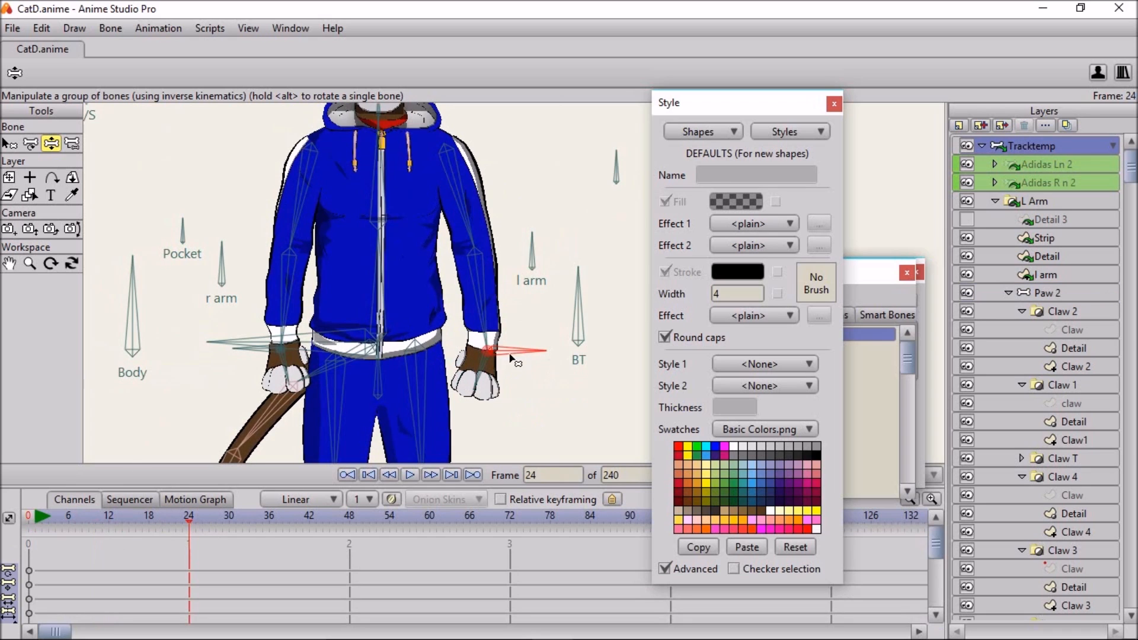
{"action": "left_click_drag", "start_coordinate": [509, 353], "coordinate": [596, 205]}
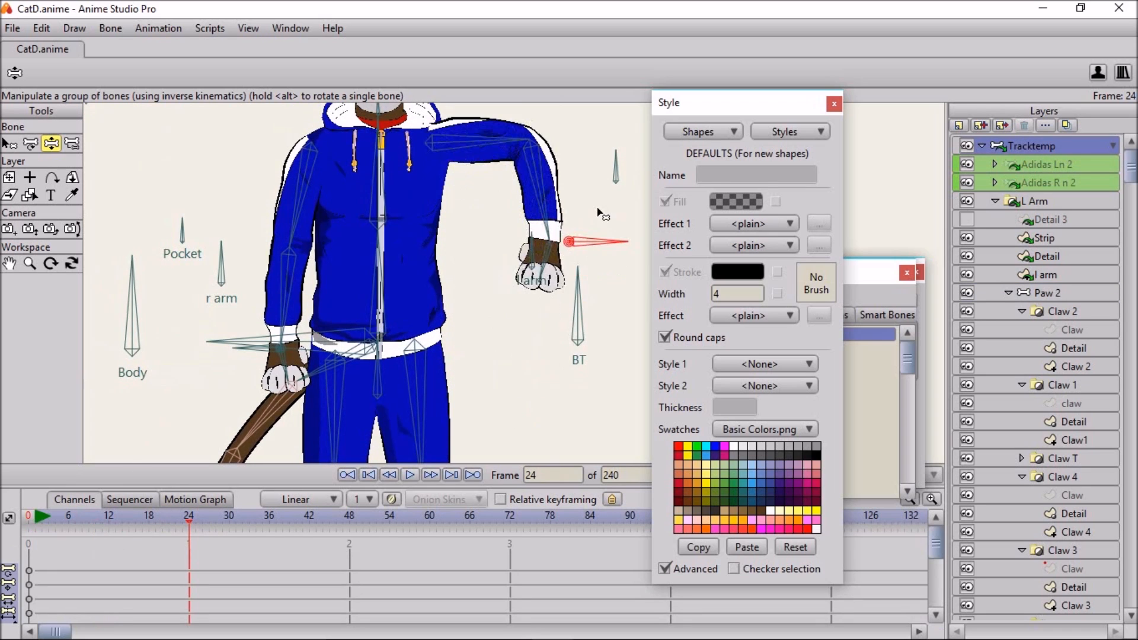
{"action": "left_click_drag", "start_coordinate": [574, 304], "coordinate": [572, 357]}
{"action": "scroll", "coordinate": [573, 291], "scroll_direction": "down", "scroll_amount": 2}
{"action": "scroll", "coordinate": [617, 281], "scroll_direction": "up", "scroll_amount": 1}
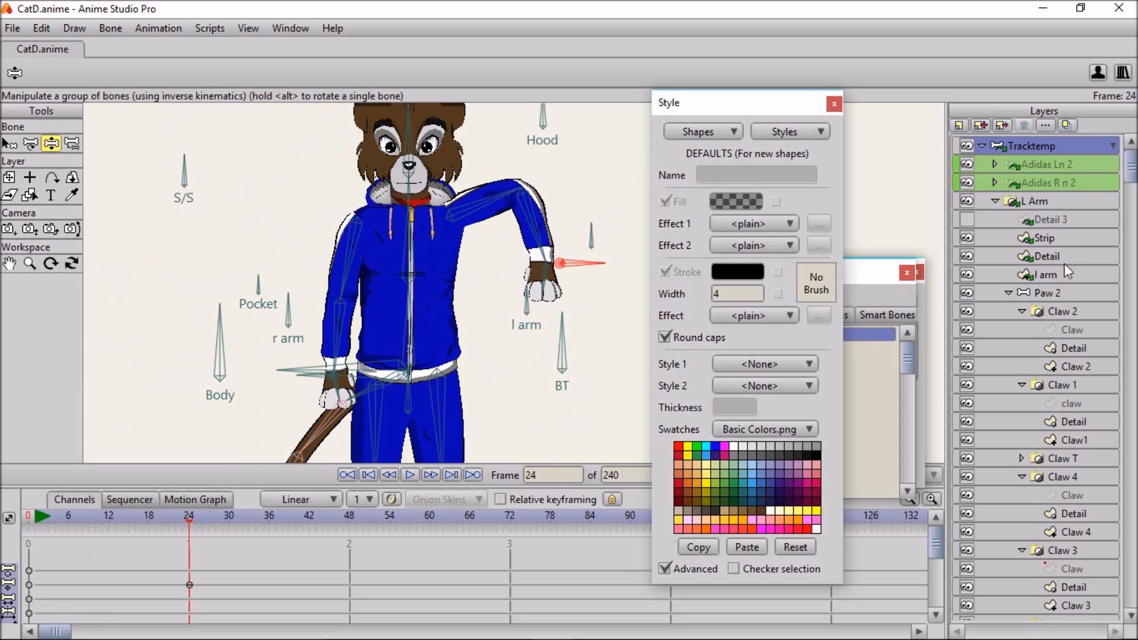
- Select the Paw 2 layer and test its Pup/Pdown control bone on the left paw at frame 24
{"action": "left_click", "coordinate": [1052, 296]}
{"action": "scroll", "coordinate": [474, 277], "scroll_direction": "up", "scroll_amount": 3}
{"action": "scroll", "coordinate": [420, 294], "scroll_direction": "up", "scroll_amount": 2}
{"action": "left_click_drag", "start_coordinate": [580, 296], "coordinate": [461, 233]}
{"action": "scroll", "coordinate": [389, 256], "scroll_direction": "up", "scroll_amount": 1}
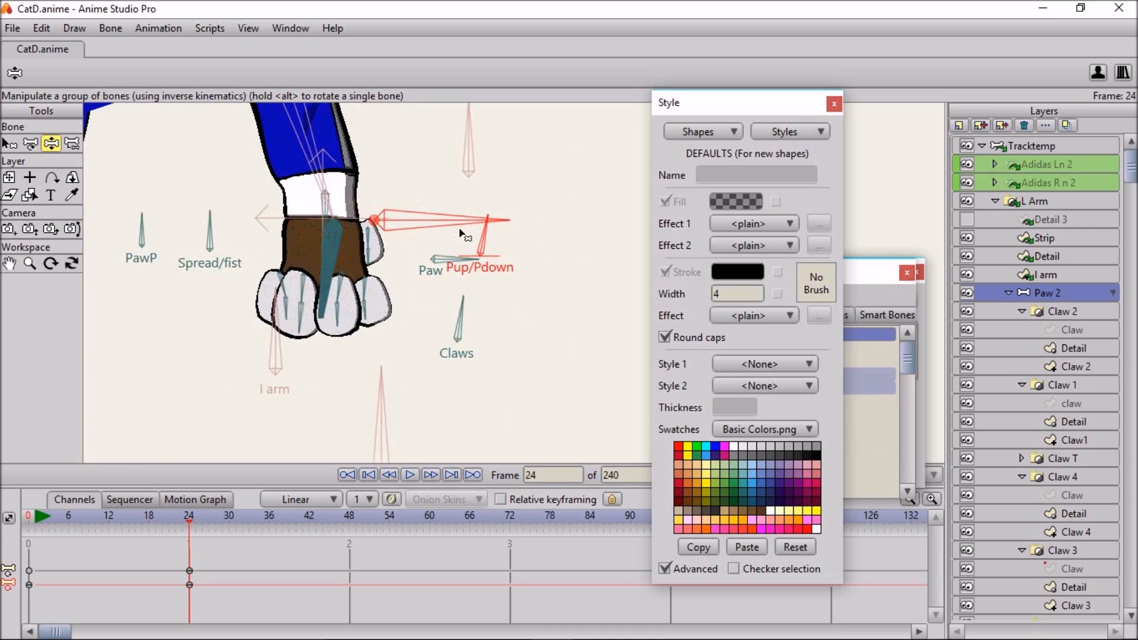
- Collapse the Paw 2 layer and select the Head layer to examine its control bones against the whole rig
{"action": "scroll", "coordinate": [462, 233], "scroll_direction": "down", "scroll_amount": 5}
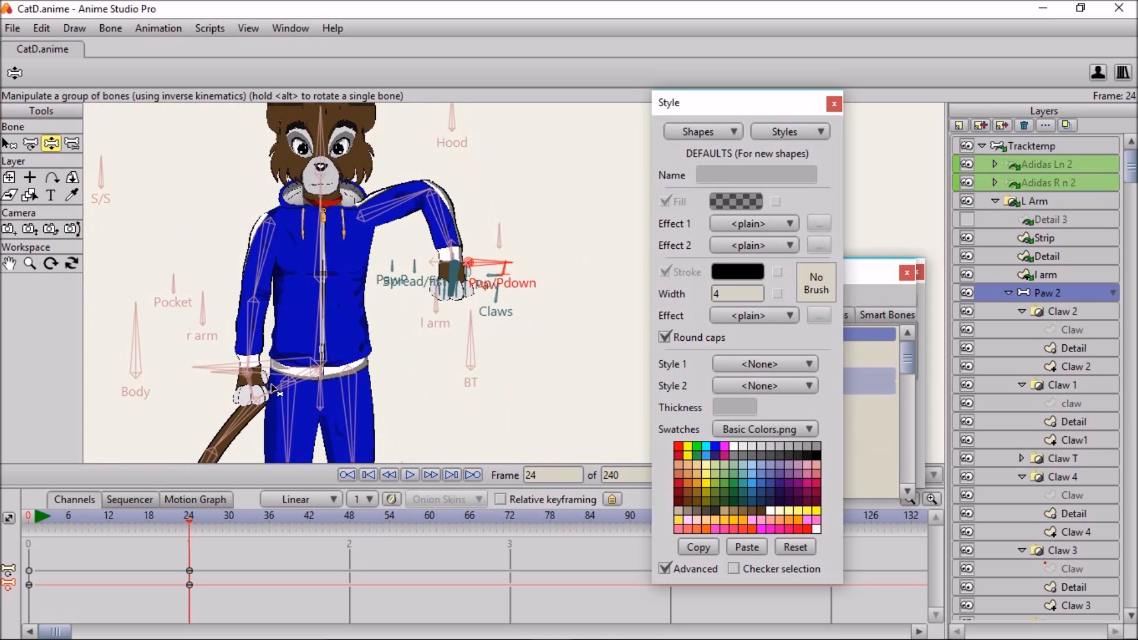
{"action": "scroll", "coordinate": [403, 252], "scroll_direction": "up", "scroll_amount": 5}
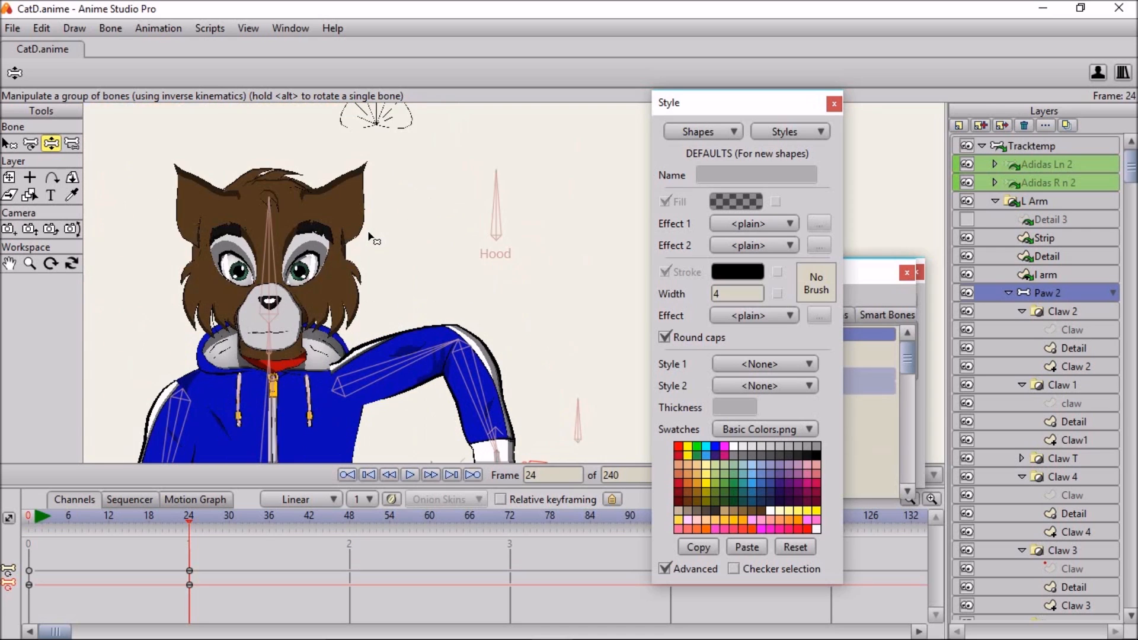
{"action": "left_click_drag", "start_coordinate": [380, 217], "coordinate": [465, 276]}
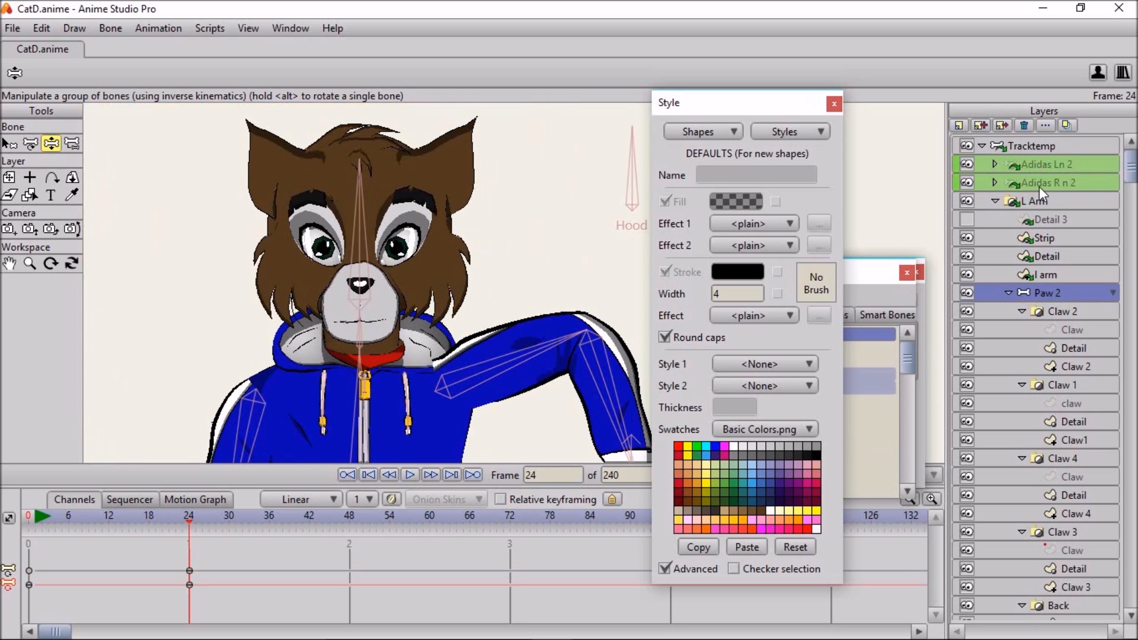
{"action": "left_click", "coordinate": [1009, 293]}
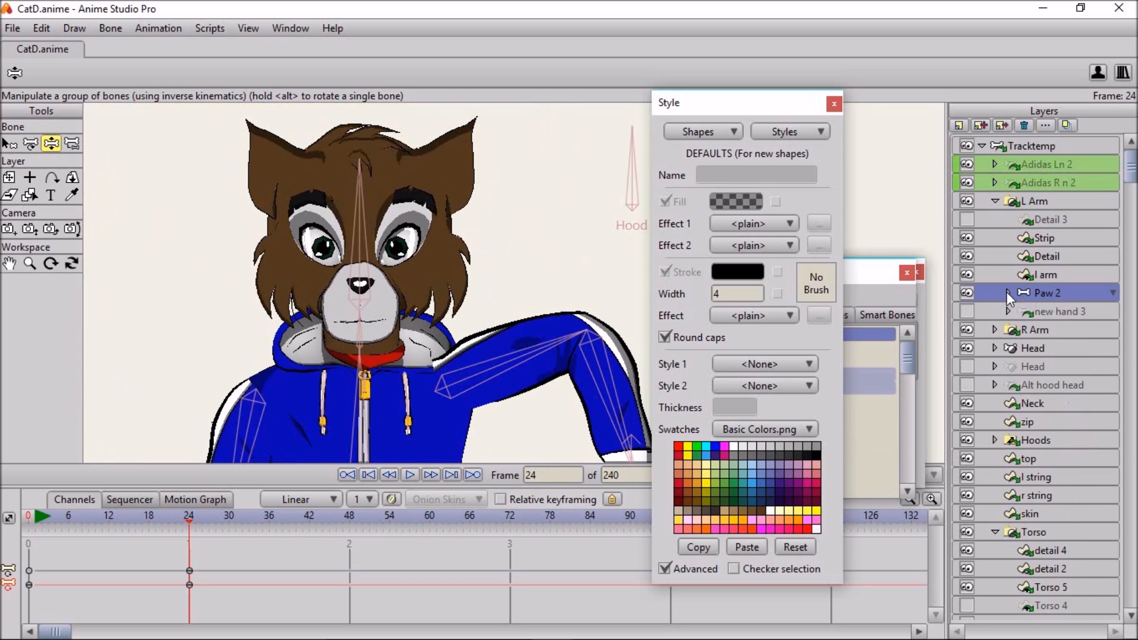
{"action": "left_click", "coordinate": [1023, 348]}
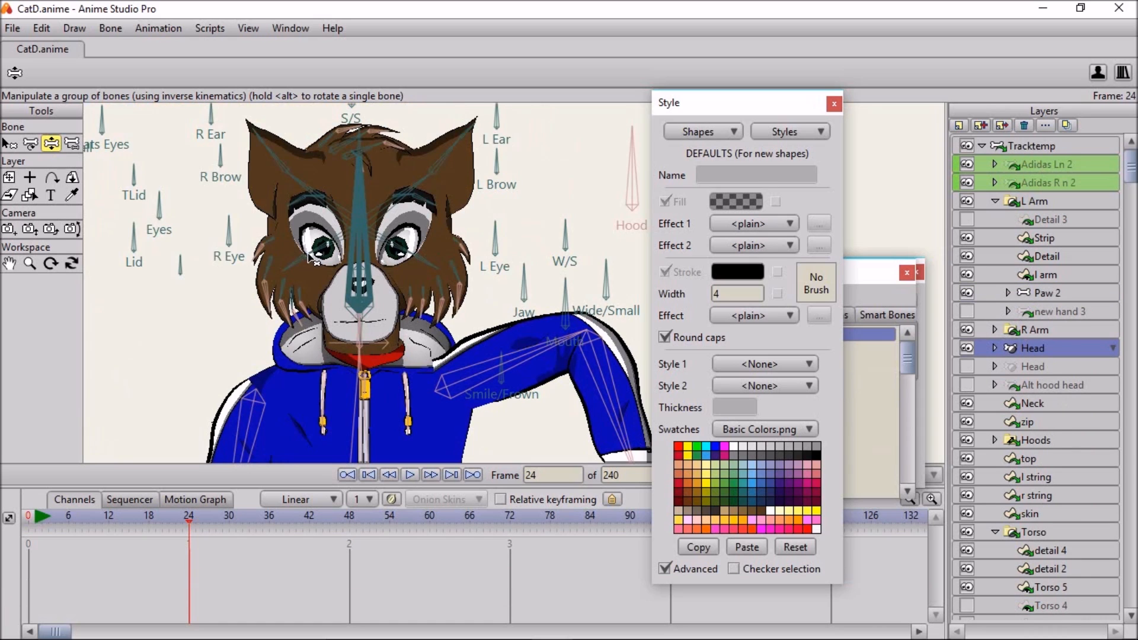
{"action": "scroll", "coordinate": [308, 253], "scroll_direction": "up", "scroll_amount": 2}
{"action": "scroll", "coordinate": [314, 264], "scroll_direction": "down", "scroll_amount": 2}
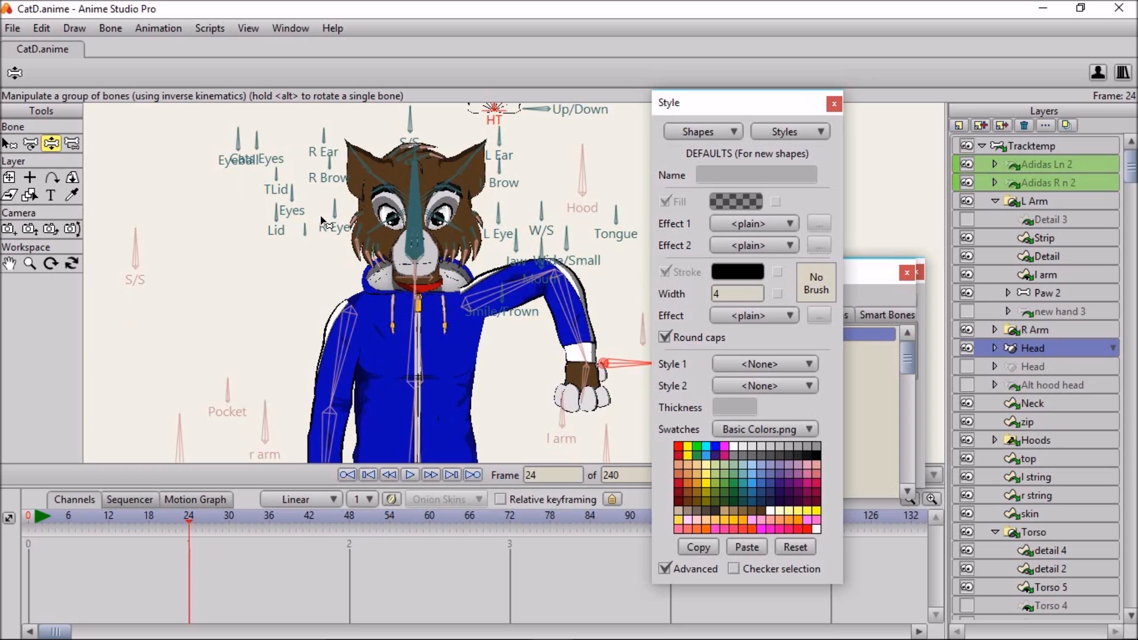
{"action": "scroll", "coordinate": [376, 244], "scroll_direction": "down", "scroll_amount": 4}
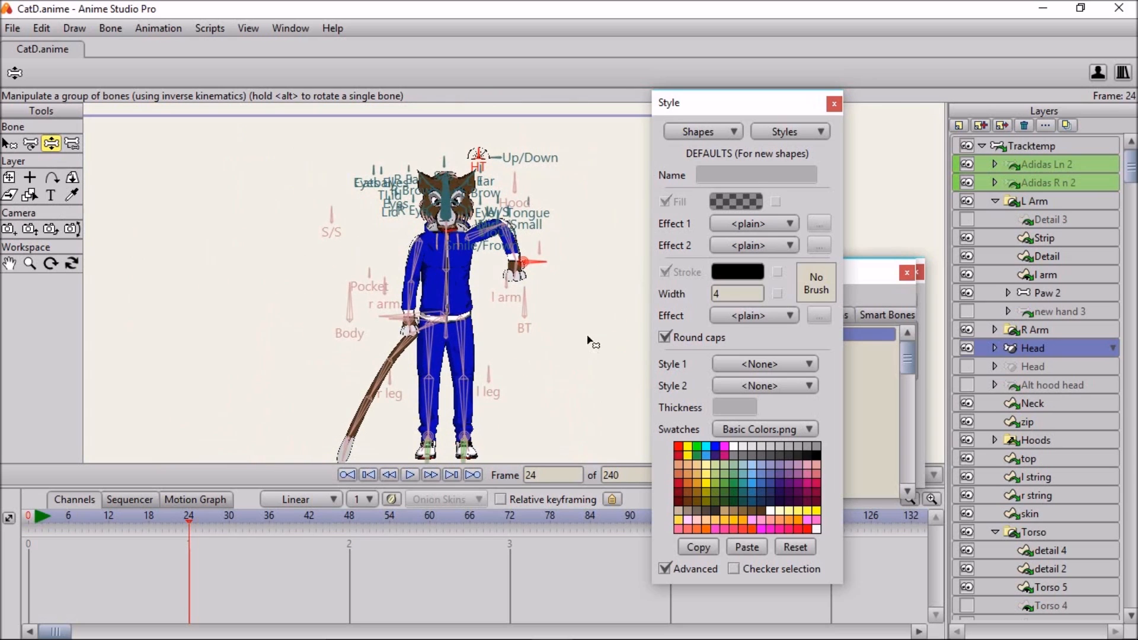
{"action": "left_click_drag", "start_coordinate": [562, 327], "coordinate": [564, 311]}
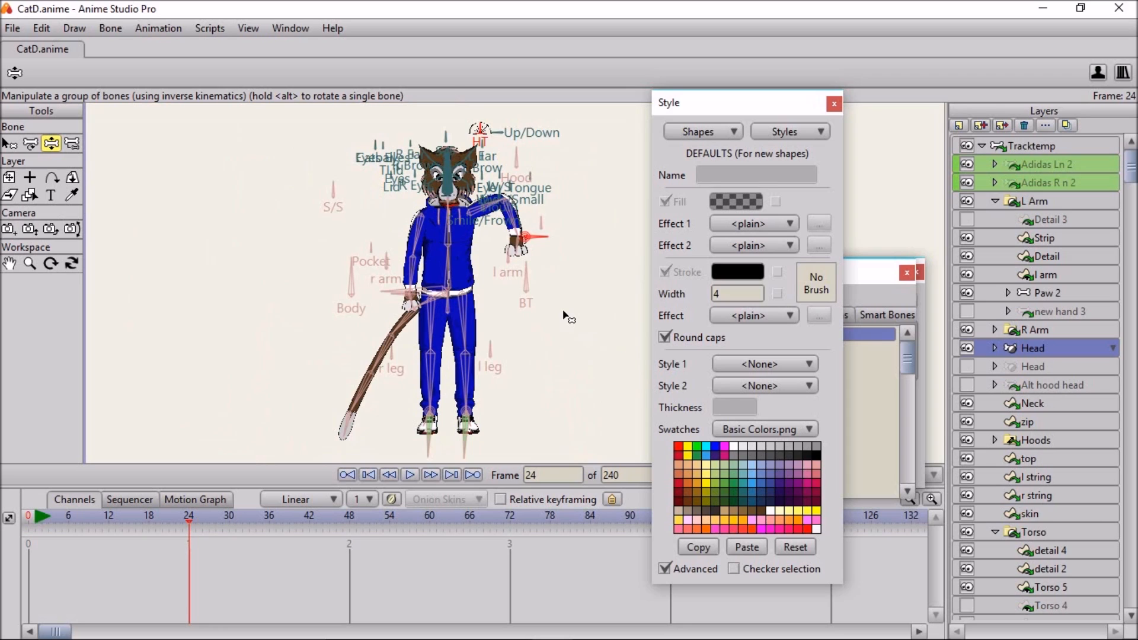
- Lower the hips on the Tracktemp layer so the cat crouches, and adjust the right foot's target bone
{"action": "left_click", "coordinate": [1040, 147]}
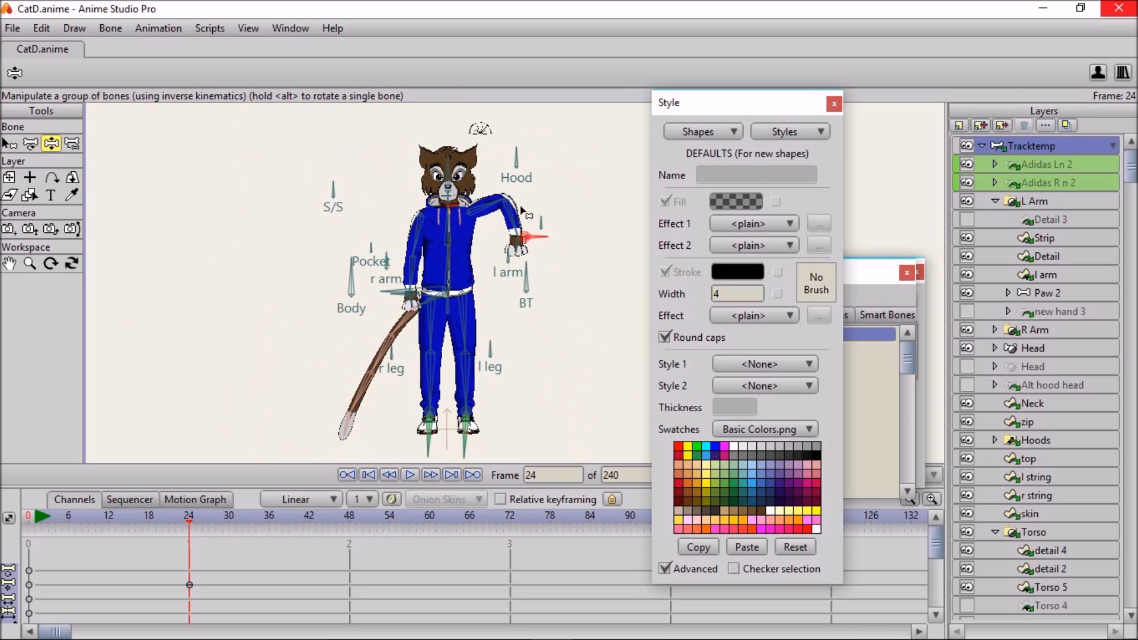
{"action": "left_click_drag", "start_coordinate": [387, 291], "coordinate": [393, 309]}
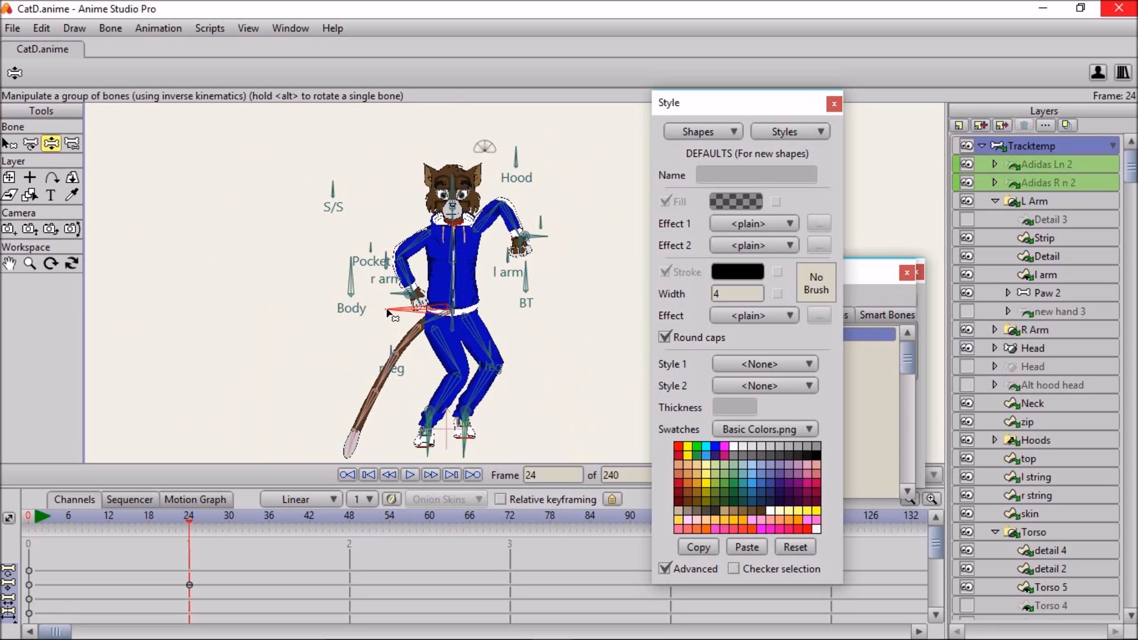
{"action": "left_click", "coordinate": [420, 430]}
{"action": "left_click_drag", "start_coordinate": [418, 429], "coordinate": [325, 307]}
{"action": "left_click_drag", "start_coordinate": [457, 236], "coordinate": [465, 304]}
{"action": "scroll", "coordinate": [465, 305], "scroll_direction": "down", "scroll_amount": 4}
{"action": "scroll", "coordinate": [593, 285], "scroll_direction": "up", "scroll_amount": 7}
{"action": "scroll", "coordinate": [639, 285], "scroll_direction": "up", "scroll_amount": 3}
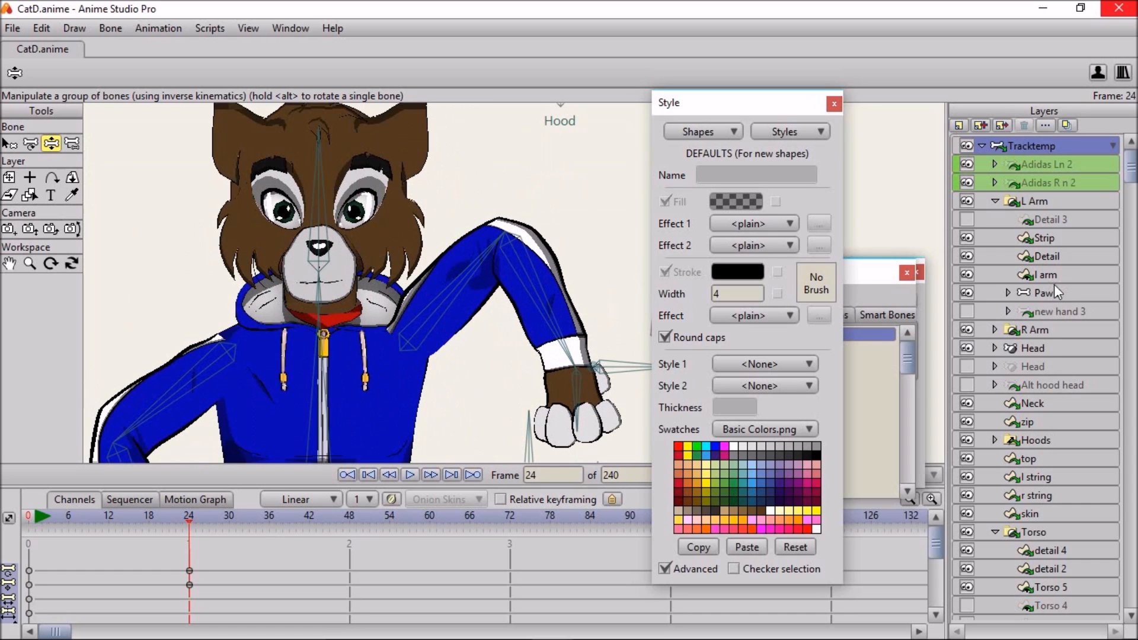
- Half-close the left eye with the Head layer's L Eye control bone and tilt the head sideways on the Tracktemp layer
{"action": "left_click", "coordinate": [1045, 349]}
{"action": "scroll", "coordinate": [187, 253], "scroll_direction": "up", "scroll_amount": 2}
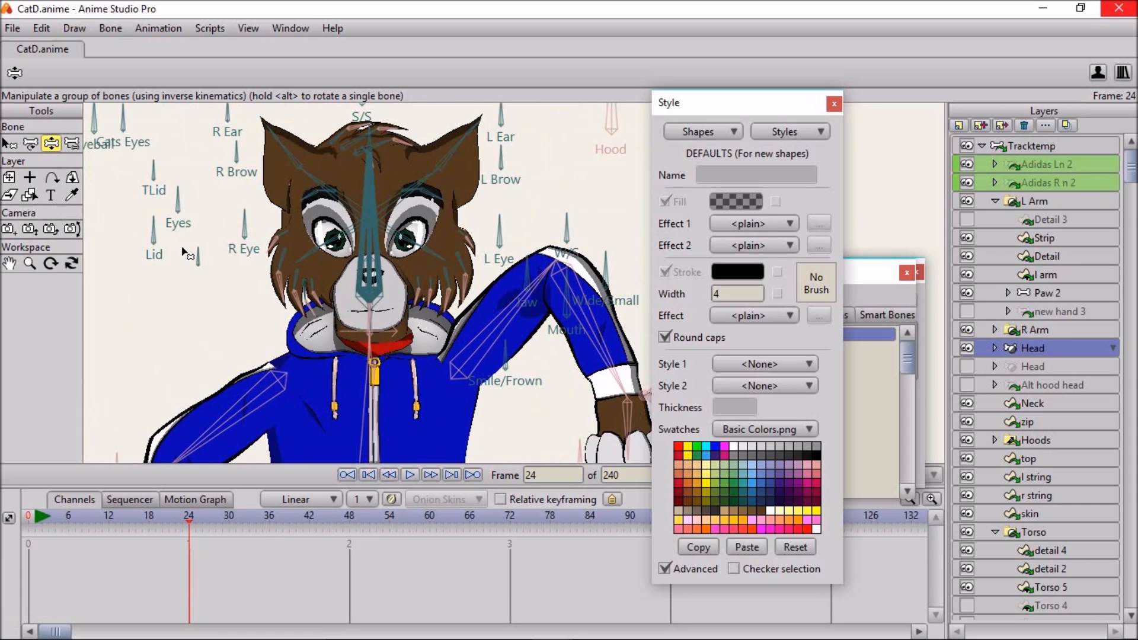
{"action": "left_click_drag", "start_coordinate": [498, 254], "coordinate": [527, 235]}
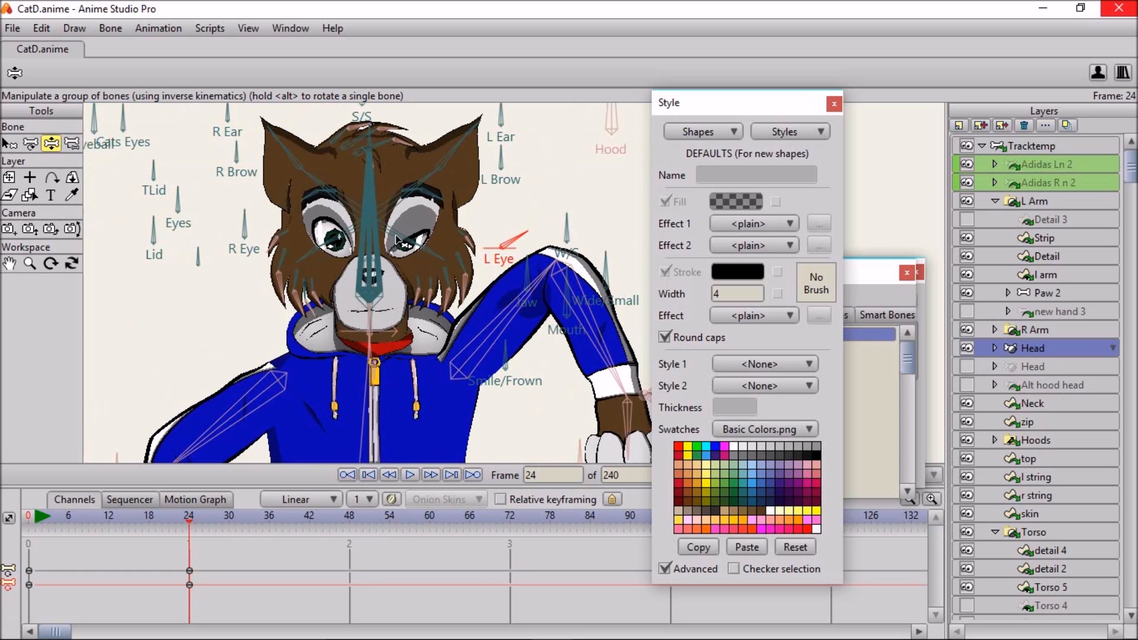
{"action": "left_click", "coordinate": [1076, 144]}
{"action": "left_click_drag", "start_coordinate": [372, 204], "coordinate": [404, 207]}
- Return to the Head layer and lower both eyelids with the Lid control bone
{"action": "left_click", "coordinate": [1051, 292]}
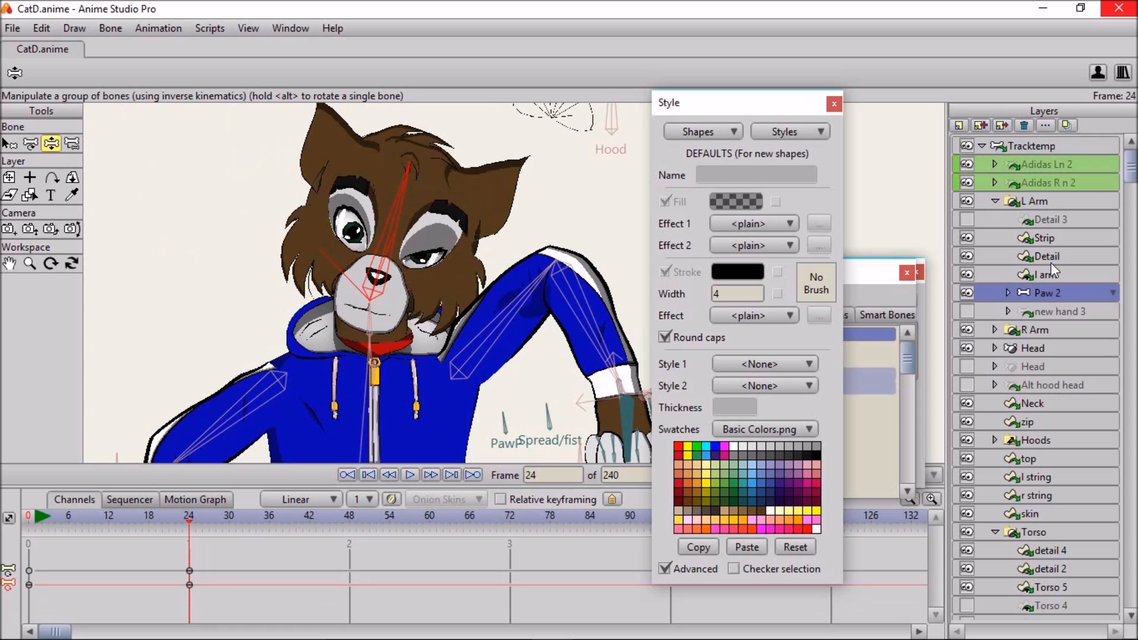
{"action": "left_click", "coordinate": [1036, 350]}
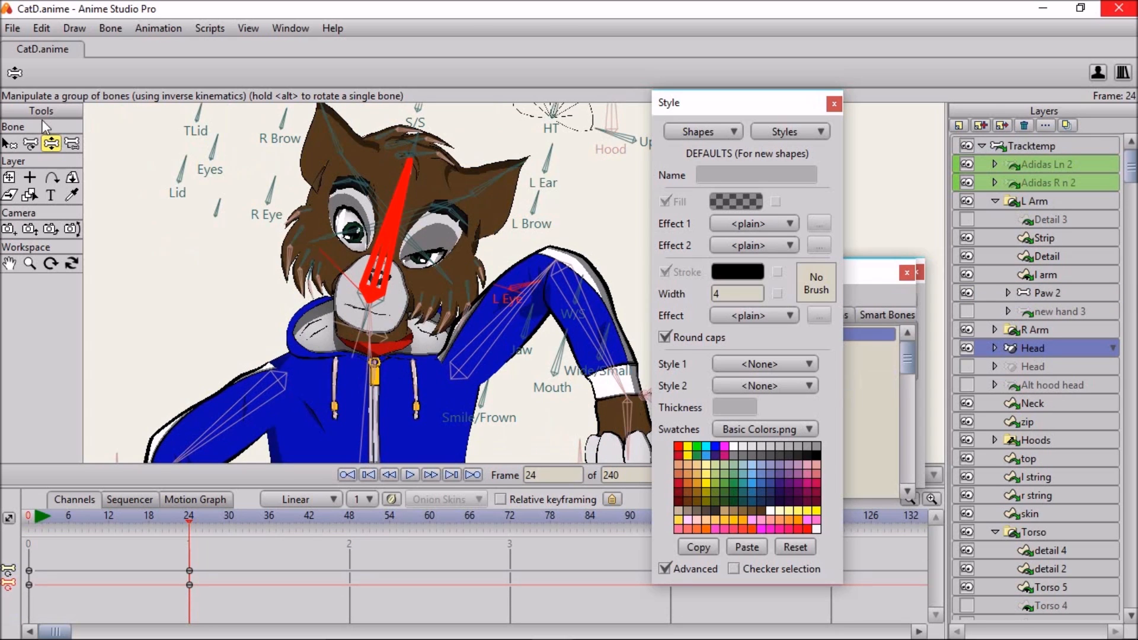
{"action": "left_click_drag", "start_coordinate": [276, 191], "coordinate": [189, 169]}
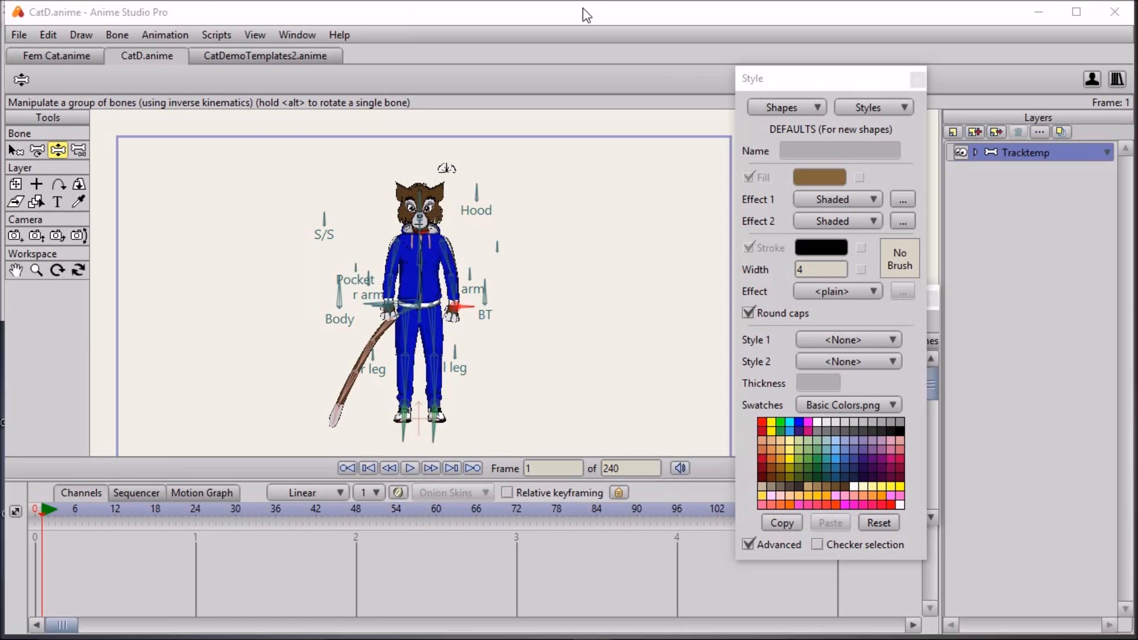
- Switch to the Fem Cat.anime document and choose the Cat Fur style for editing
{"action": "left_click", "coordinate": [582, 8]}
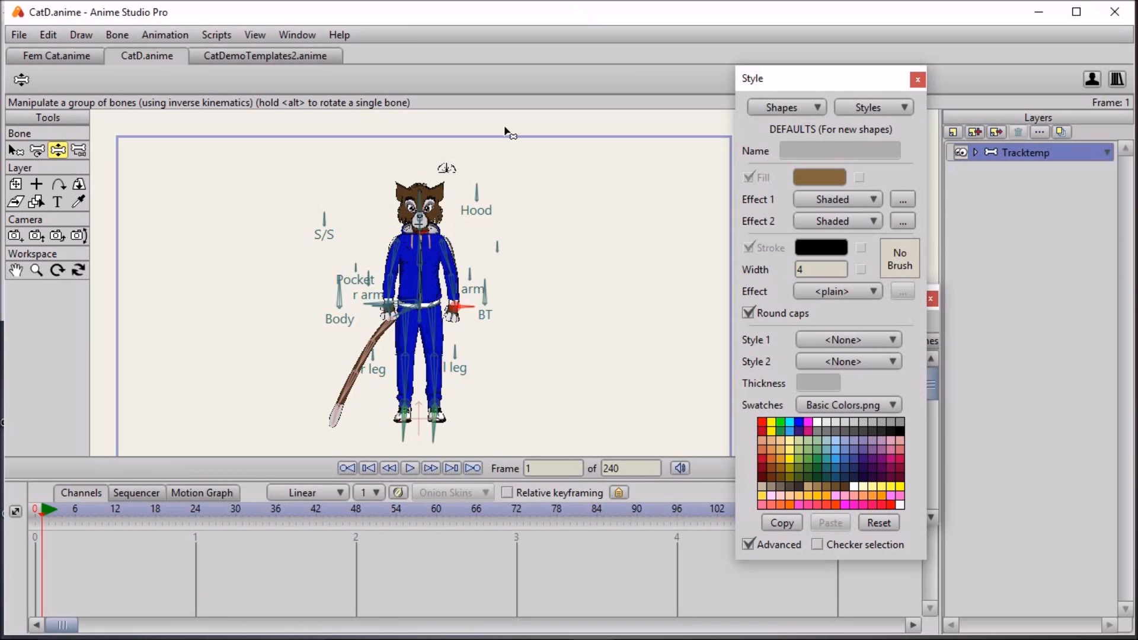
{"action": "left_click", "coordinate": [56, 62]}
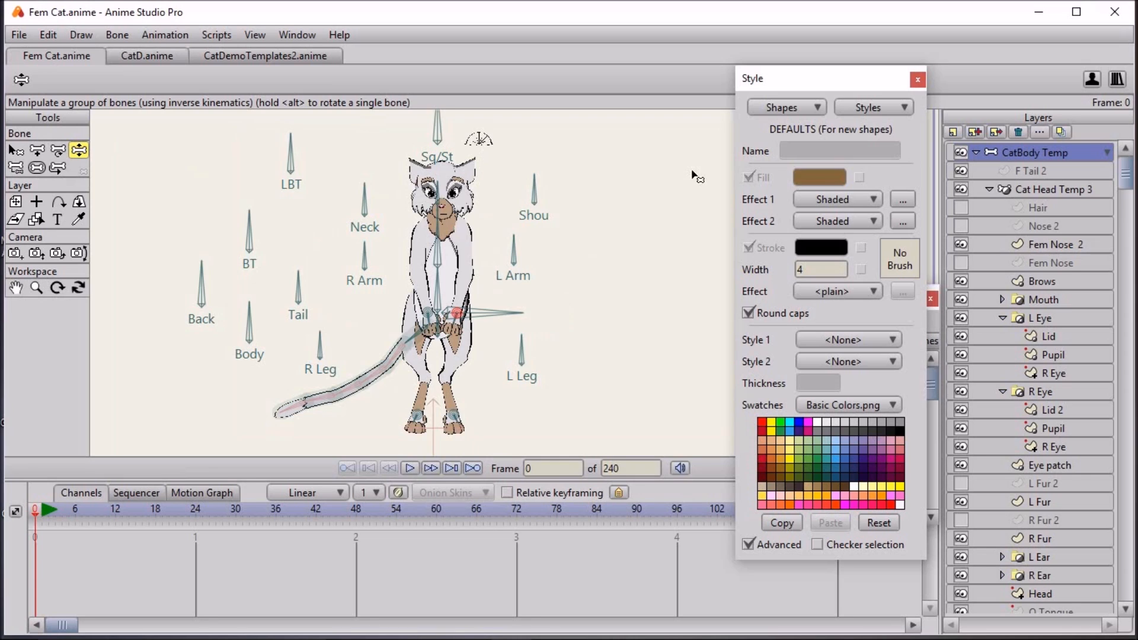
{"action": "left_click", "coordinate": [871, 107]}
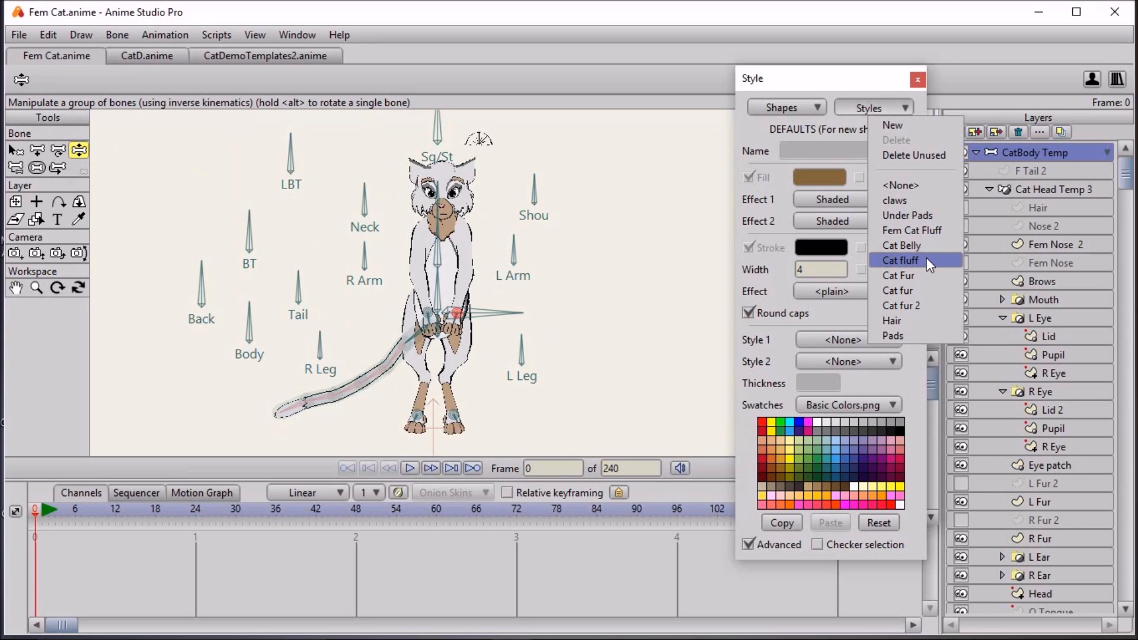
{"action": "left_click", "coordinate": [924, 277]}
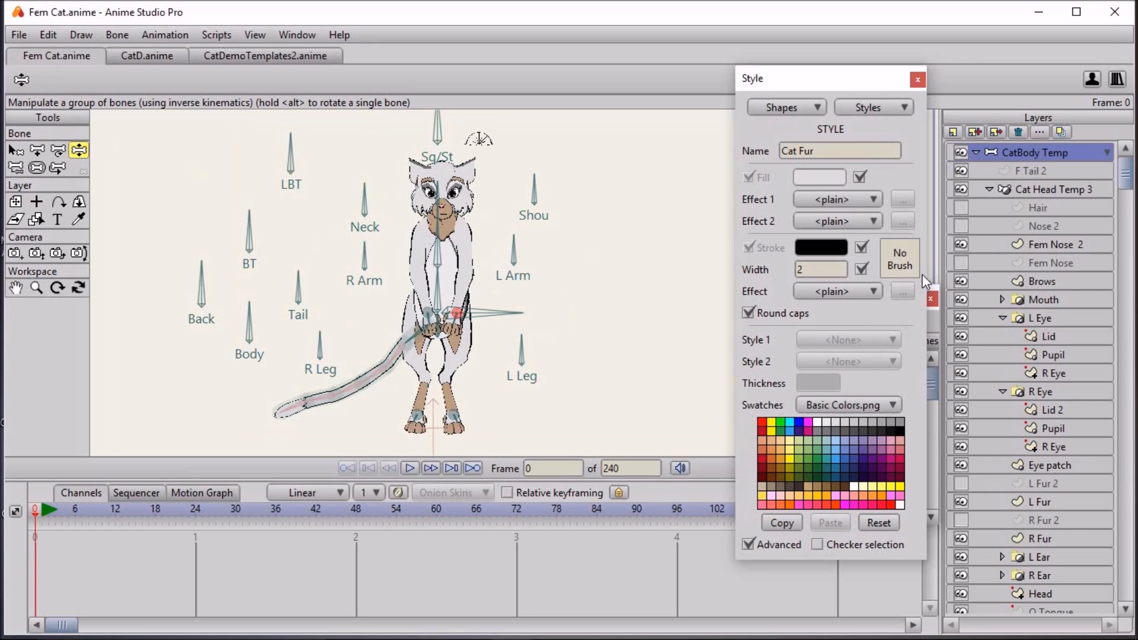
- Set the Cat Fur style's fill to a muted blue, about 535483, and check it on the body
{"action": "left_click", "coordinate": [818, 178]}
{"action": "mouse_move", "coordinate": [750, 344]}
{"action": "left_mouse_down"}
{"action": "mouse_move", "coordinate": [761, 350]}
{"action": "mouse_move", "coordinate": [794, 320]}
{"action": "mouse_move", "coordinate": [724, 302]}
{"action": "mouse_move", "coordinate": [677, 309]}
{"action": "mouse_move", "coordinate": [686, 355]}
{"action": "mouse_move", "coordinate": [711, 368]}
{"action": "left_mouse_up"}
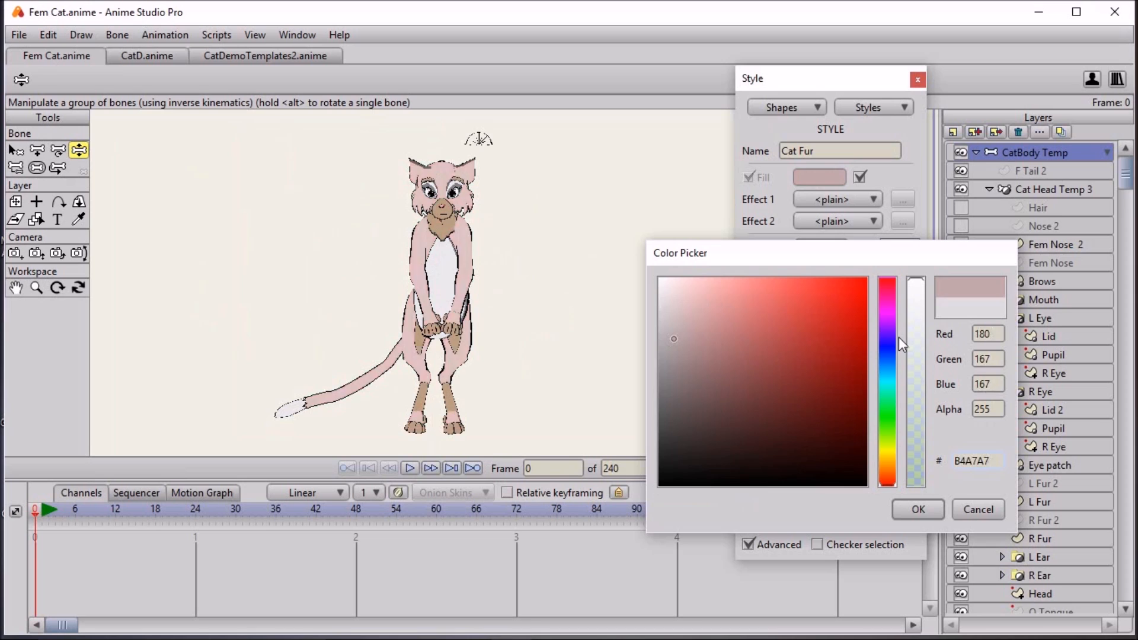
{"action": "mouse_move", "coordinate": [899, 343]}
{"action": "left_mouse_down"}
{"action": "mouse_move", "coordinate": [893, 370]}
{"action": "mouse_move", "coordinate": [892, 354]}
{"action": "left_mouse_up"}
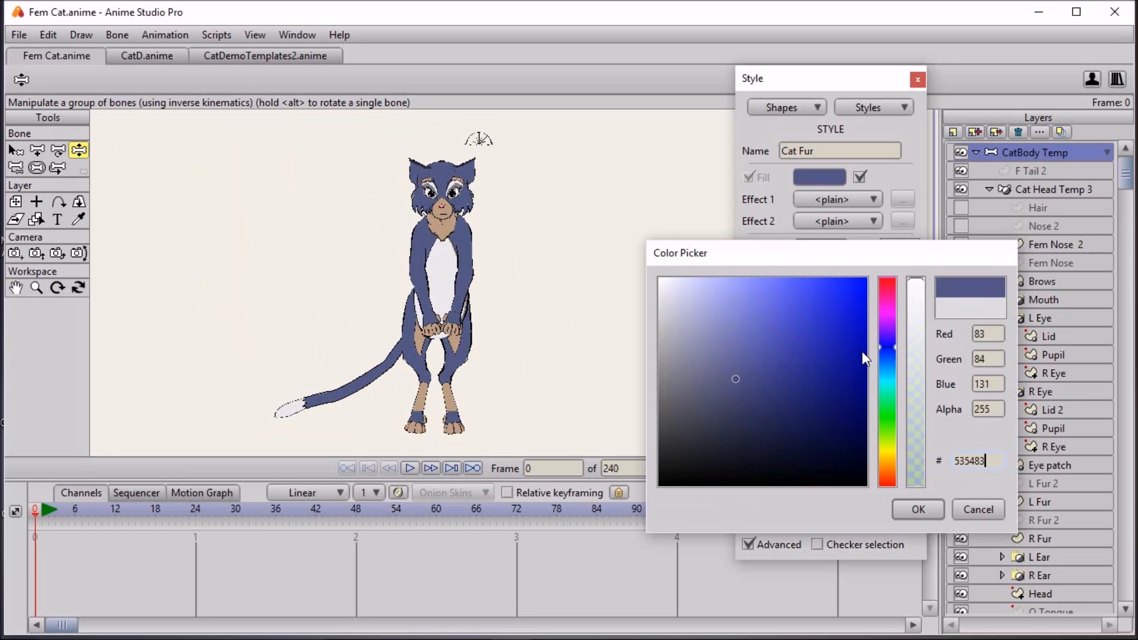
{"action": "left_click", "coordinate": [729, 380]}
{"action": "left_click", "coordinate": [910, 510]}
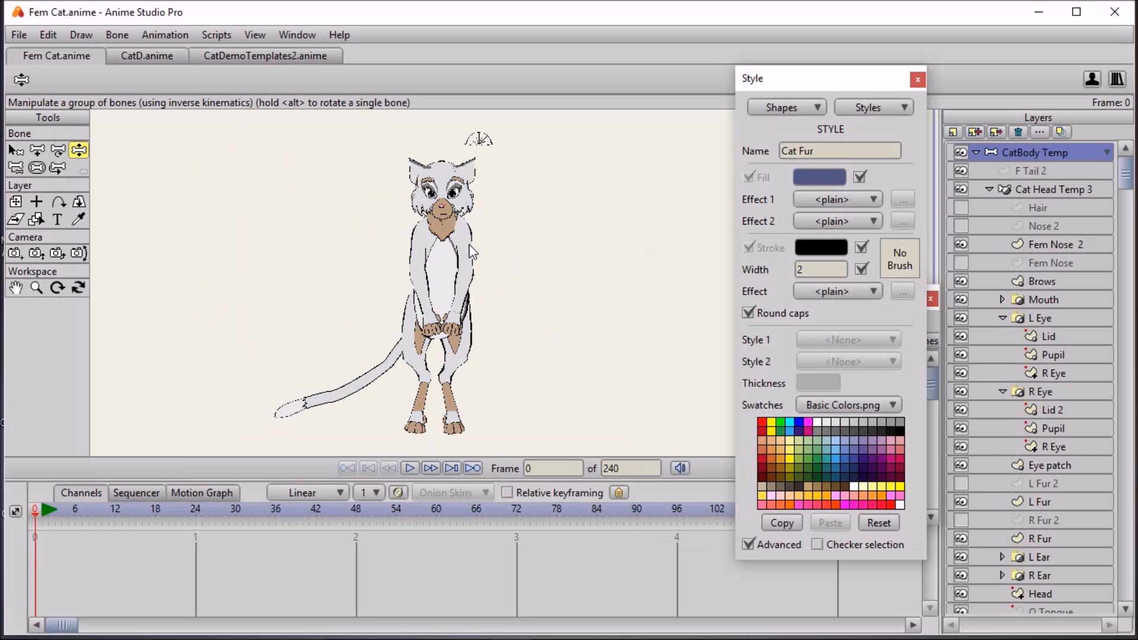
{"action": "scroll", "coordinate": [453, 233], "scroll_direction": "up", "scroll_amount": 3}
{"action": "left_click_drag", "start_coordinate": [493, 281], "coordinate": [510, 307]}
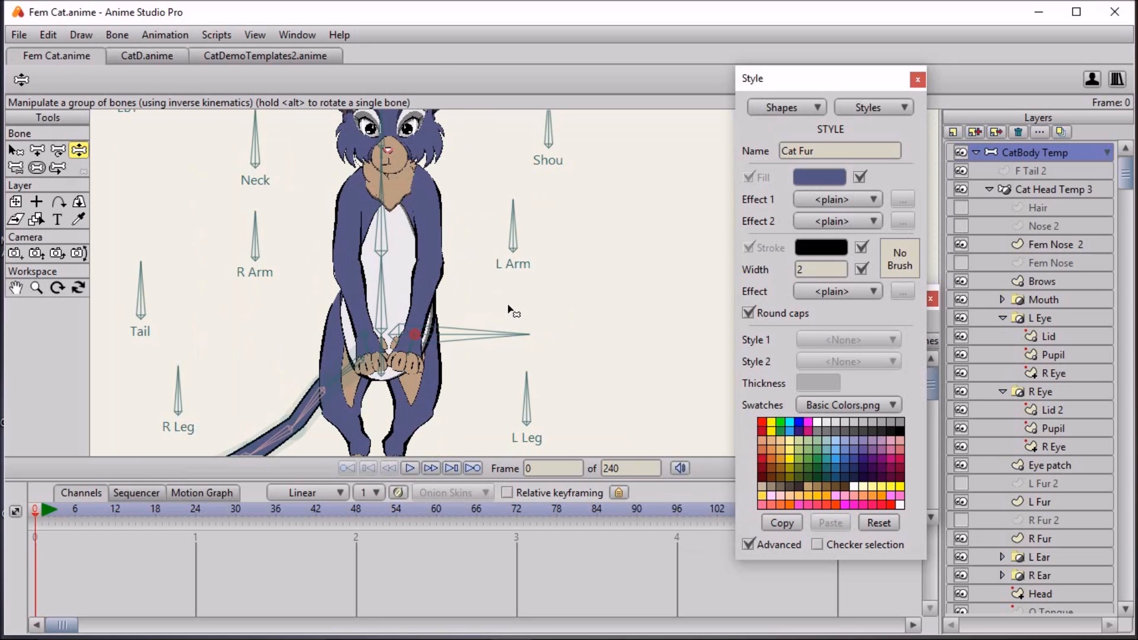
{"action": "left_click_drag", "start_coordinate": [475, 207], "coordinate": [508, 217]}
- Try out a dark brown fill, 614728, on the Cat fluff style
{"action": "left_click", "coordinate": [874, 110]}
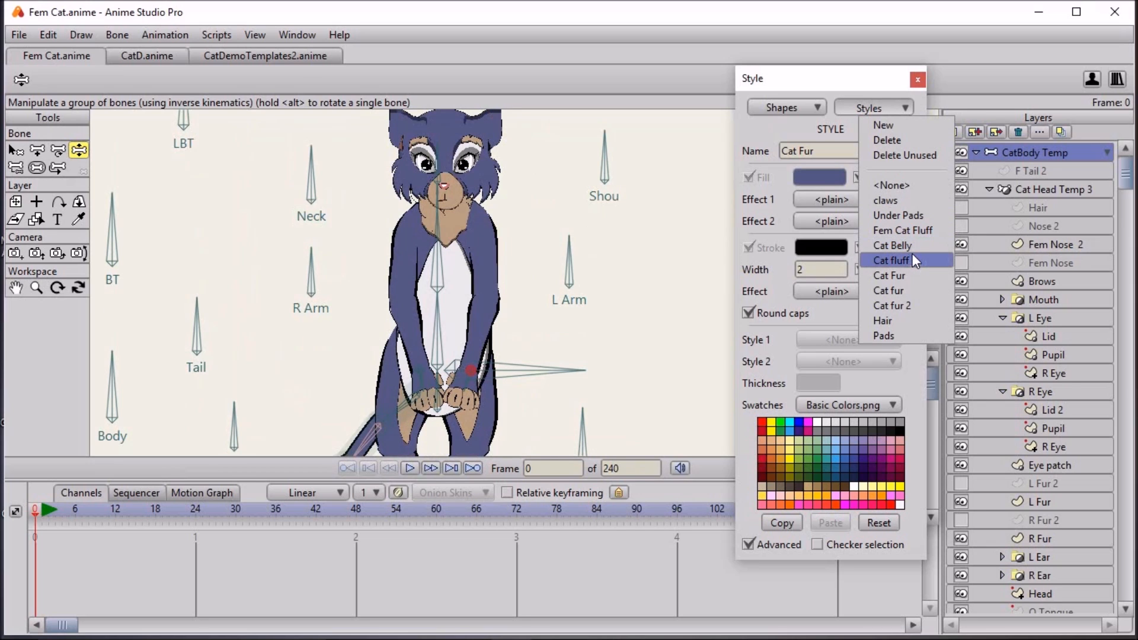
{"action": "left_click", "coordinate": [891, 261]}
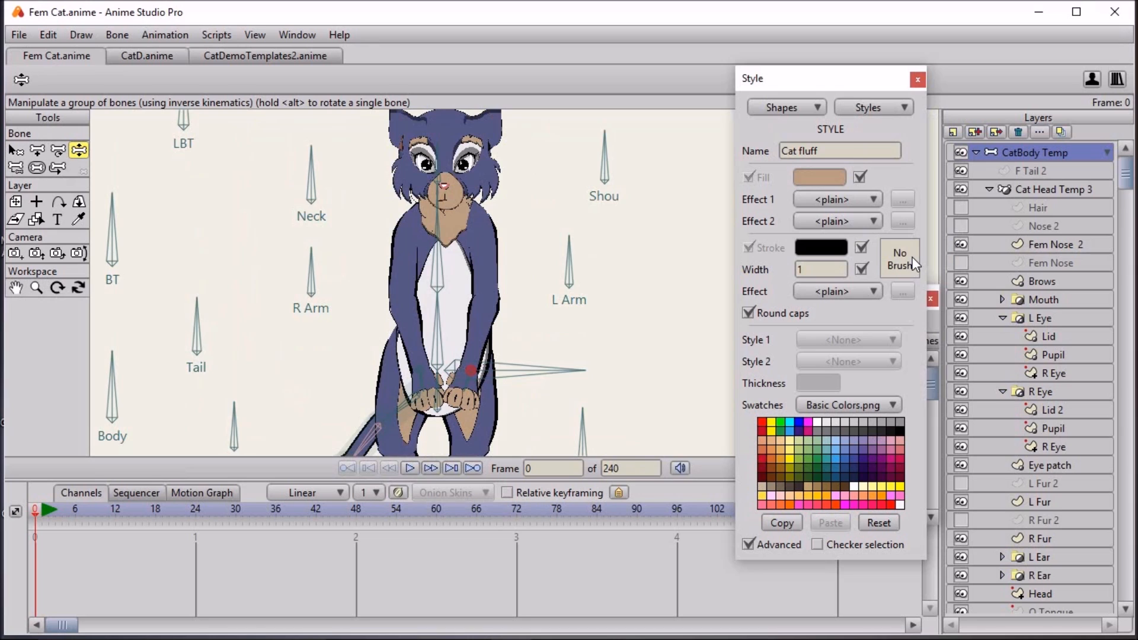
{"action": "left_click", "coordinate": [829, 182]}
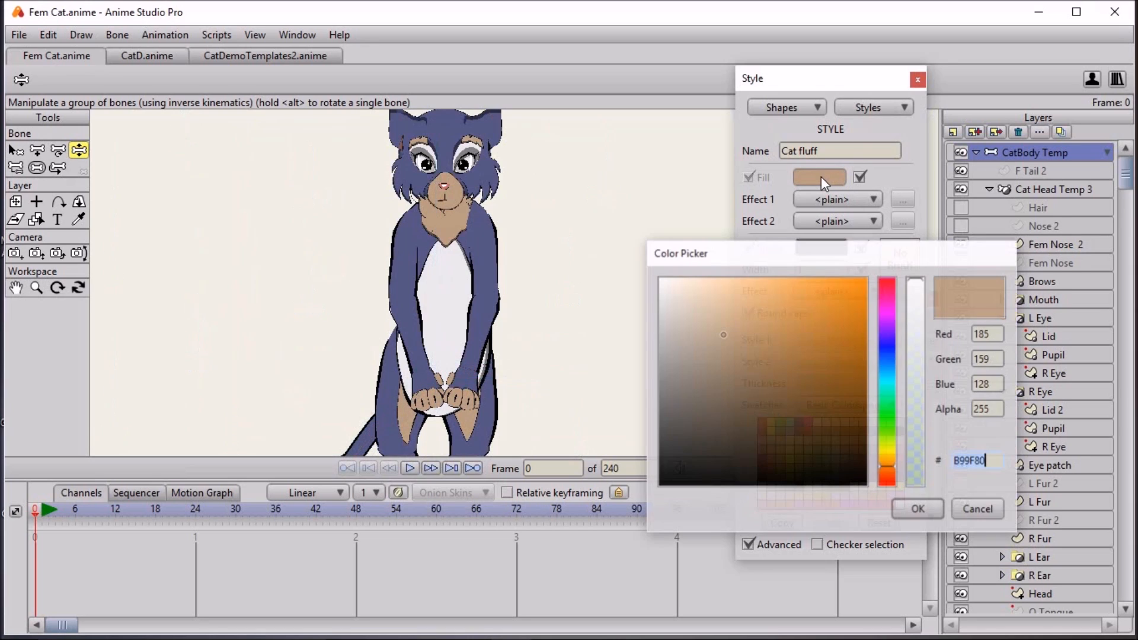
{"action": "mouse_move", "coordinate": [766, 318]}
{"action": "left_mouse_down"}
{"action": "mouse_move", "coordinate": [791, 386]}
{"action": "mouse_move", "coordinate": [815, 381]}
{"action": "mouse_move", "coordinate": [813, 338]}
{"action": "mouse_move", "coordinate": [748, 321]}
{"action": "left_mouse_up"}
{"action": "mouse_move", "coordinate": [686, 354]}
{"action": "left_mouse_down"}
{"action": "mouse_move", "coordinate": [682, 377]}
{"action": "mouse_move", "coordinate": [725, 421]}
{"action": "mouse_move", "coordinate": [786, 405]}
{"action": "left_mouse_up"}
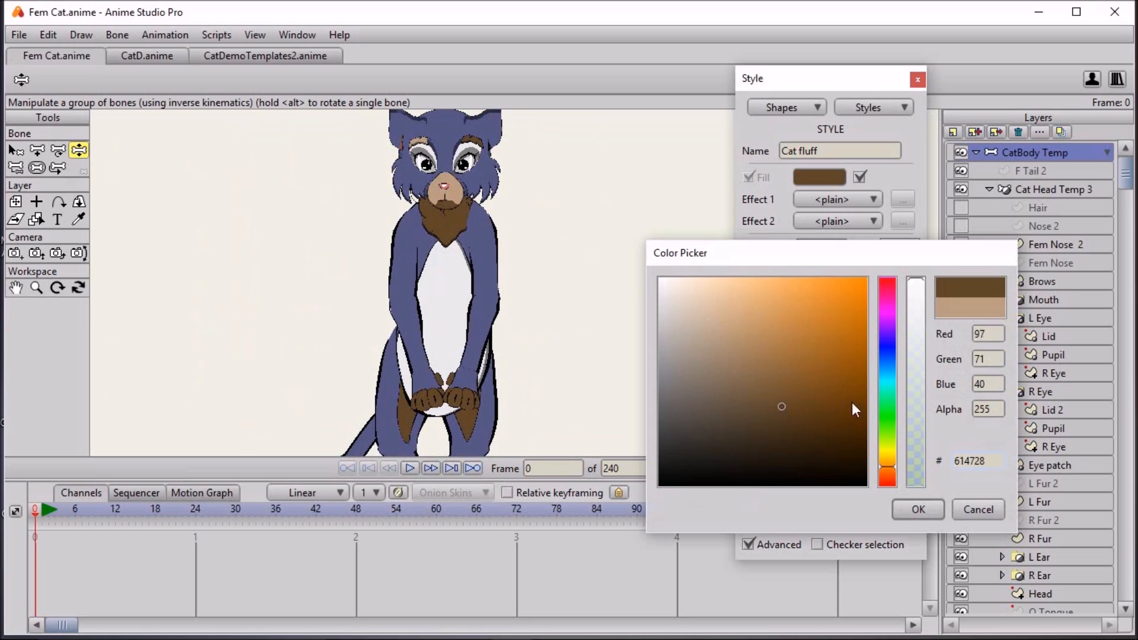
{"action": "left_click", "coordinate": [978, 509]}
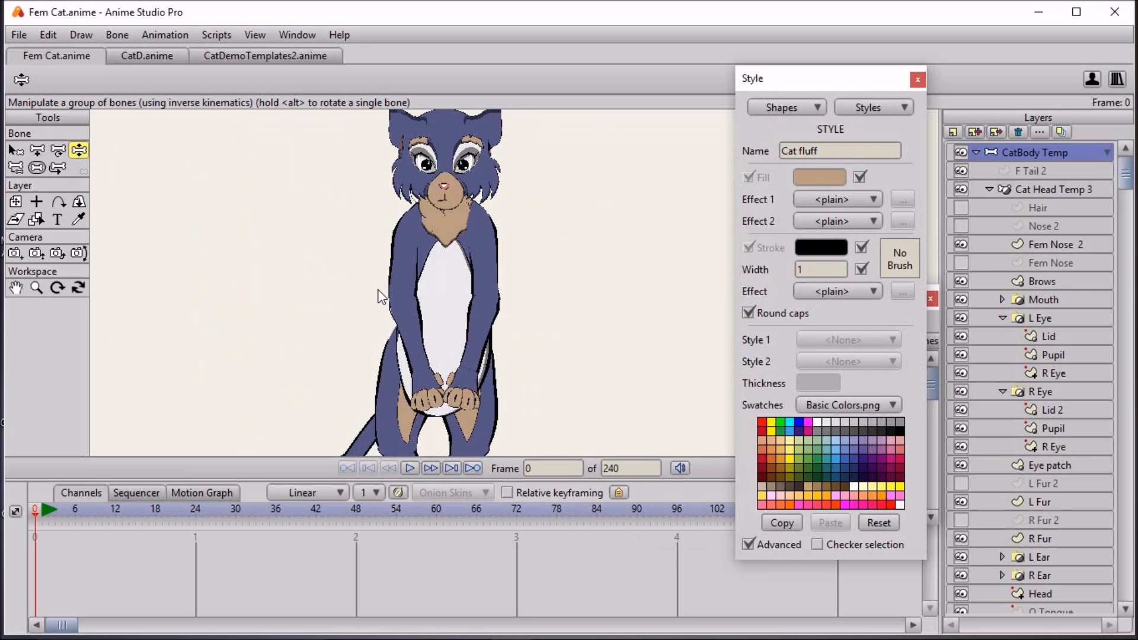
- Hide the L Fur and R Fur layers inside the Cat Head Temp 3 group
{"action": "scroll", "coordinate": [499, 296], "scroll_direction": "down", "scroll_amount": 5}
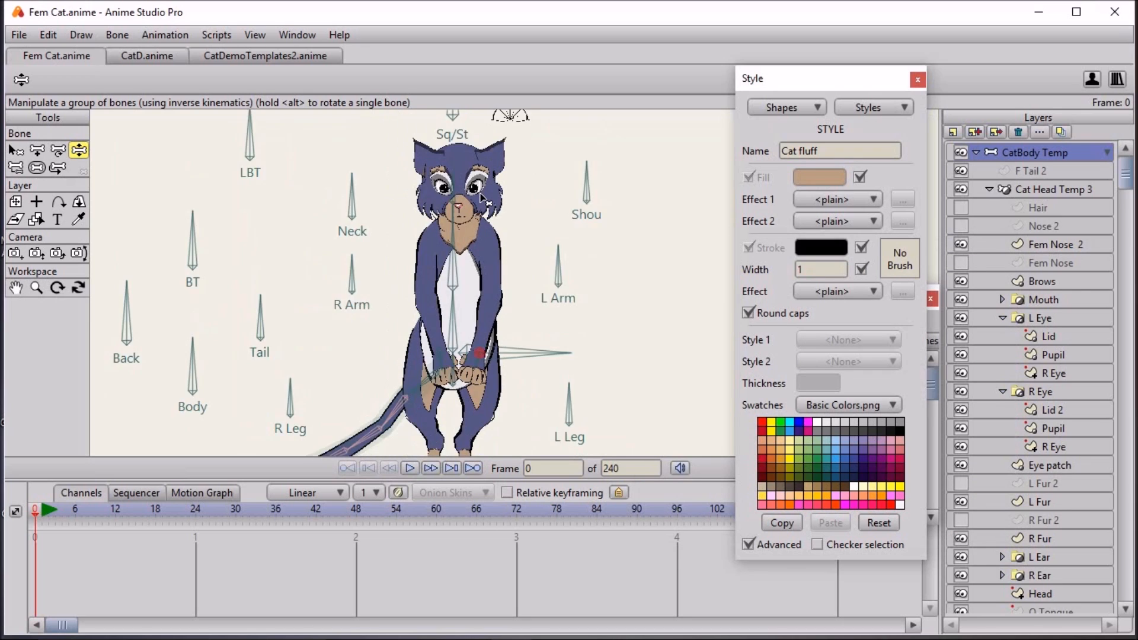
{"action": "scroll", "coordinate": [479, 196], "scroll_direction": "up", "scroll_amount": 5}
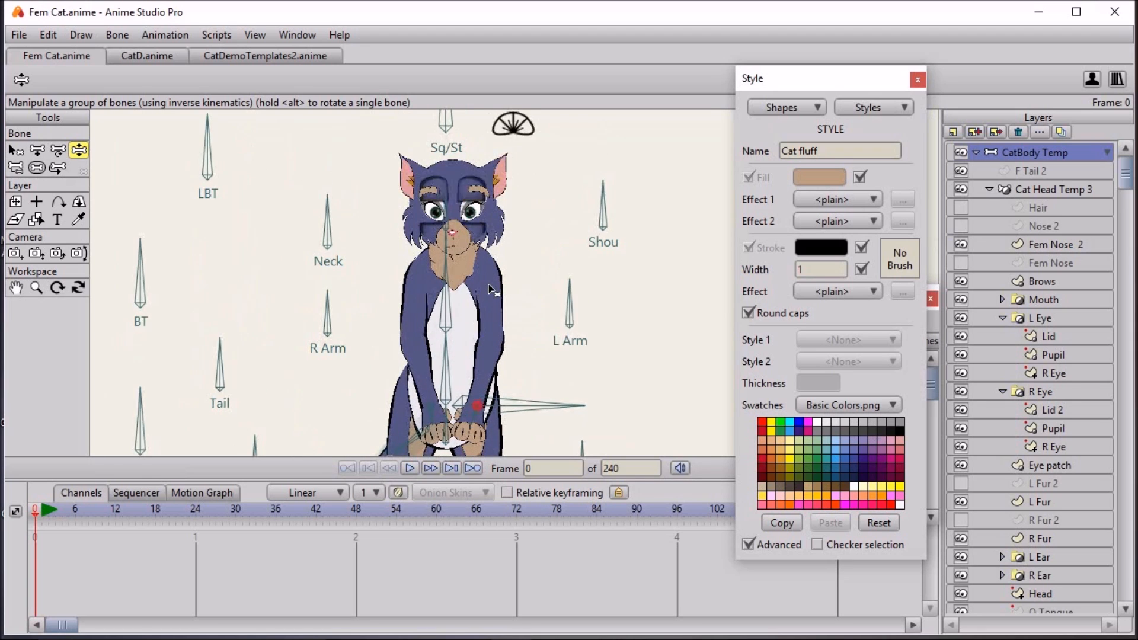
{"action": "scroll", "coordinate": [490, 285], "scroll_direction": "up", "scroll_amount": 4}
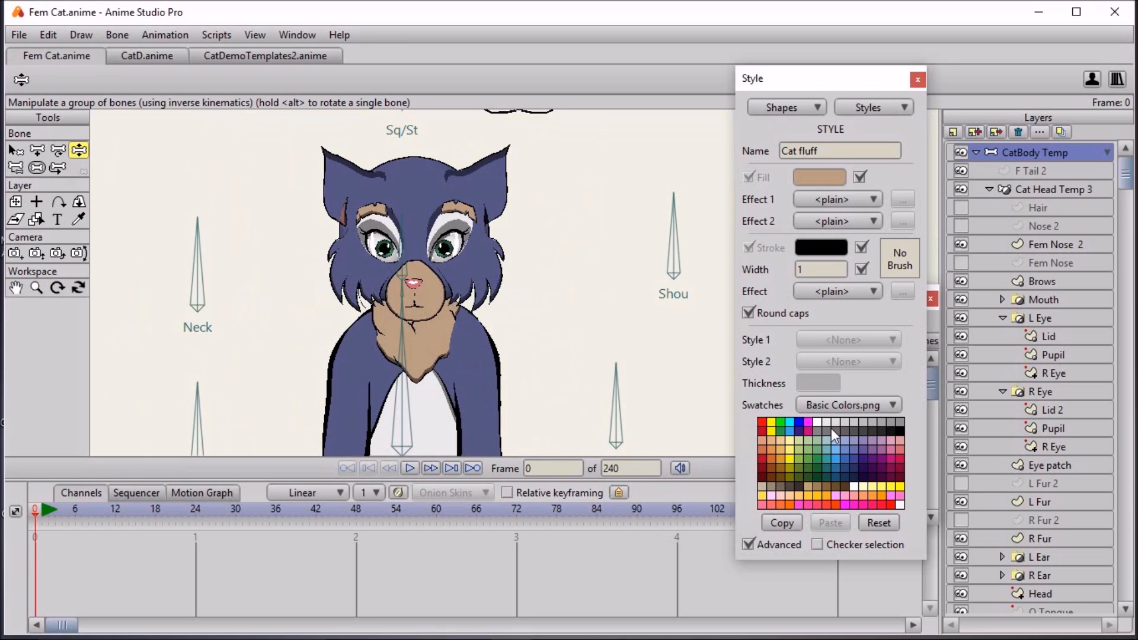
{"action": "left_click", "coordinate": [961, 502]}
{"action": "left_click", "coordinate": [961, 539]}
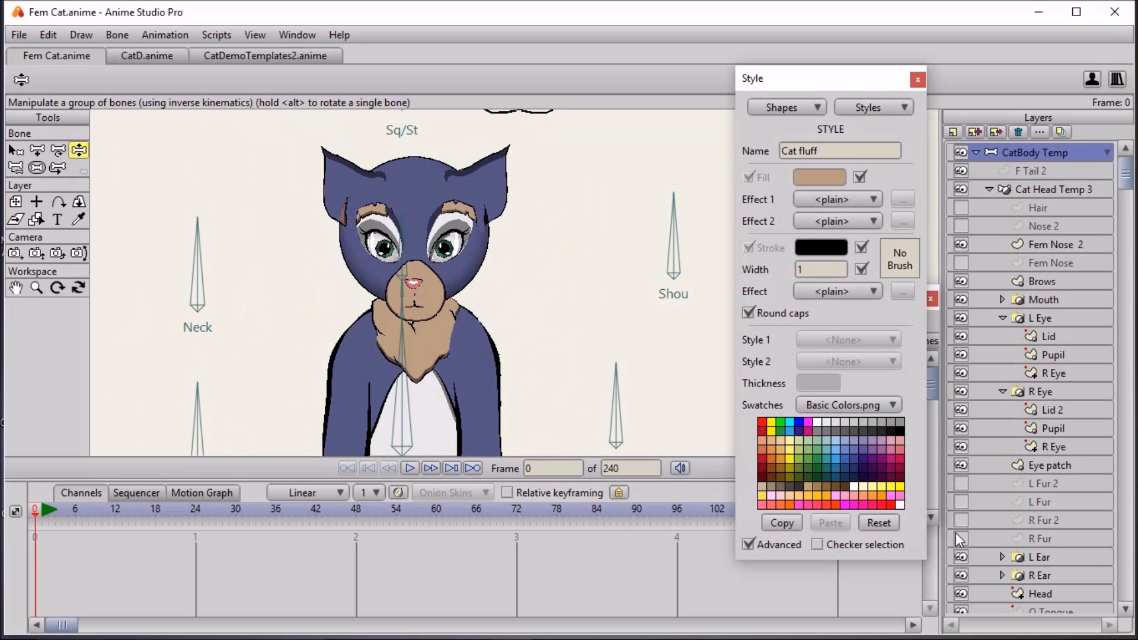
- Examine the head without its cheek fur, toggling the L Fur layer on and off for comparison
{"action": "scroll", "coordinate": [514, 337], "scroll_direction": "down", "scroll_amount": 1}
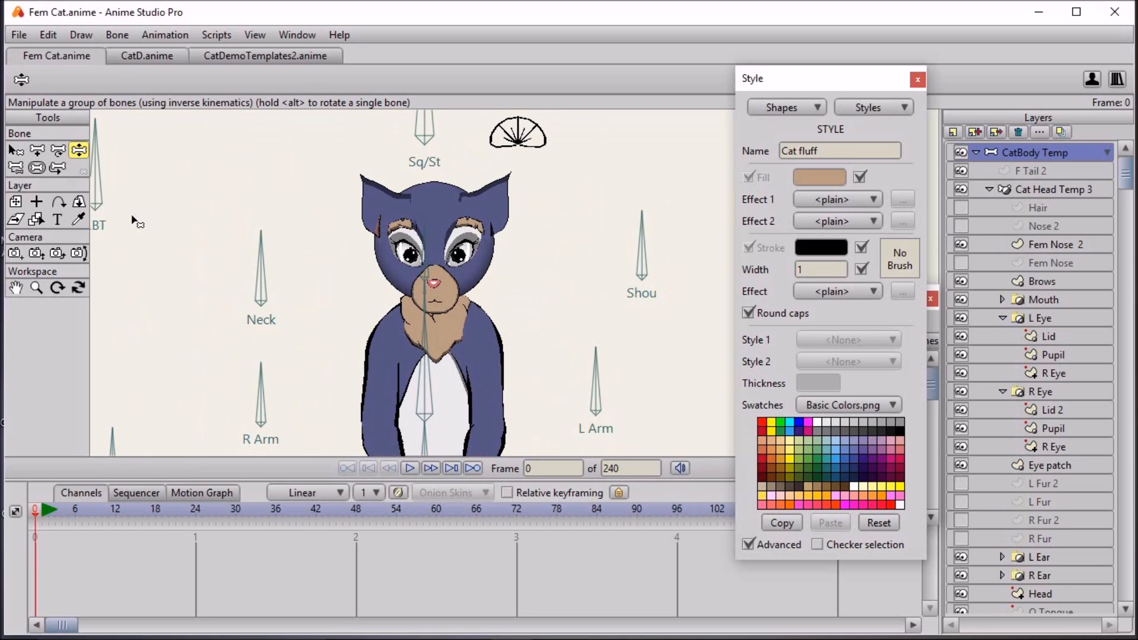
{"action": "scroll", "coordinate": [462, 290], "scroll_direction": "down", "scroll_amount": 1}
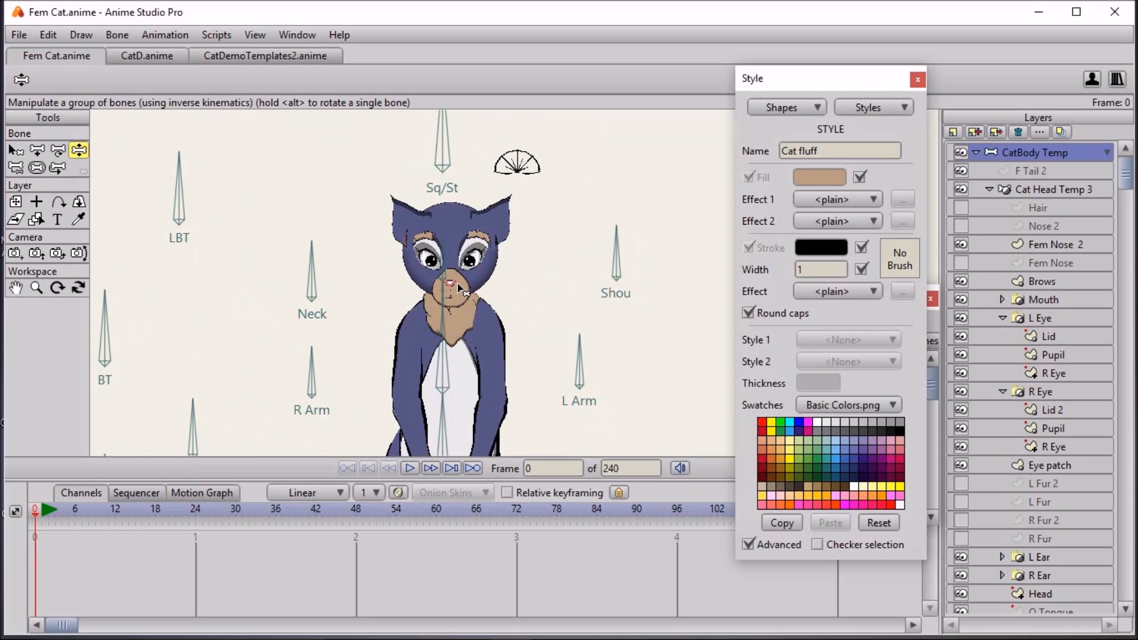
{"action": "scroll", "coordinate": [496, 288], "scroll_direction": "up", "scroll_amount": 4}
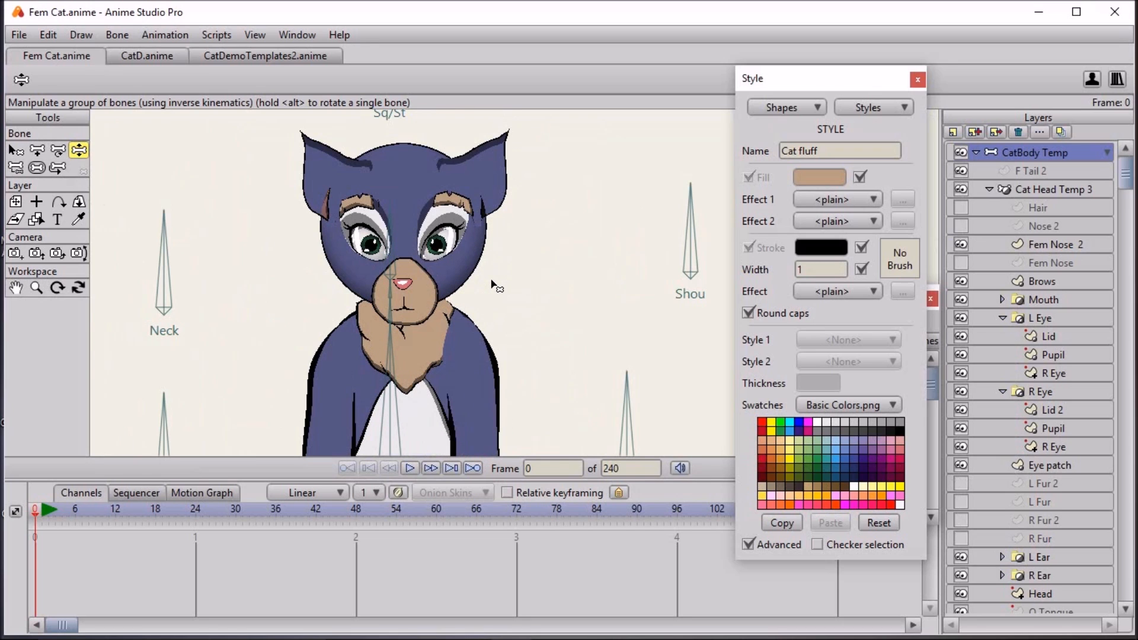
{"action": "scroll", "coordinate": [497, 288], "scroll_direction": "down", "scroll_amount": 4}
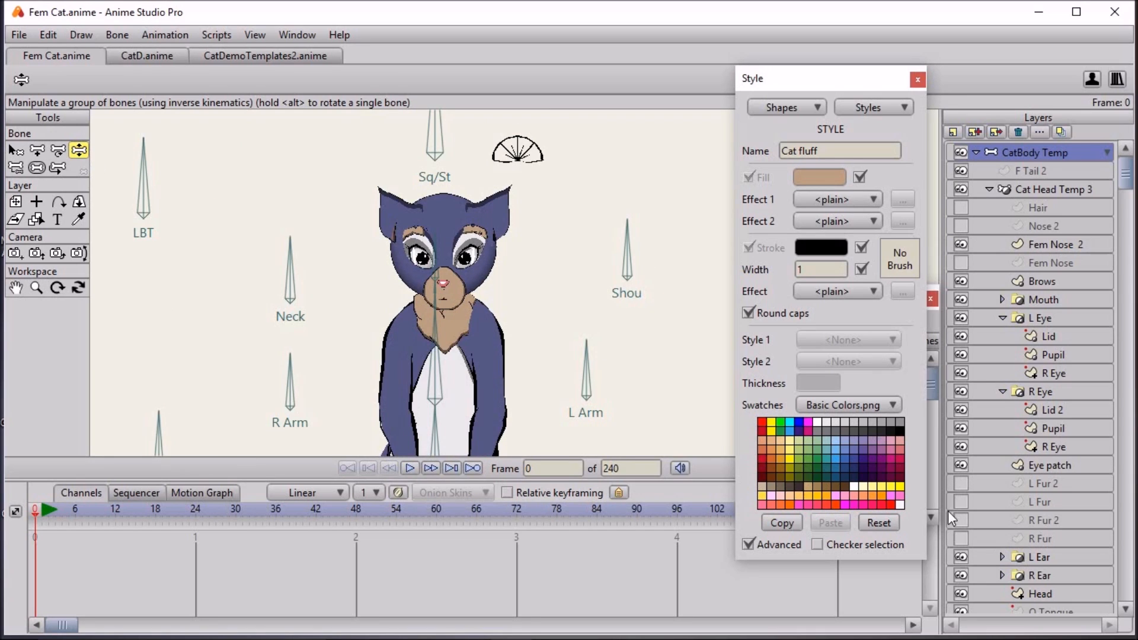
{"action": "left_click", "coordinate": [962, 502]}
{"action": "left_click", "coordinate": [962, 504]}
{"action": "scroll", "coordinate": [390, 228], "scroll_direction": "up", "scroll_amount": 1}
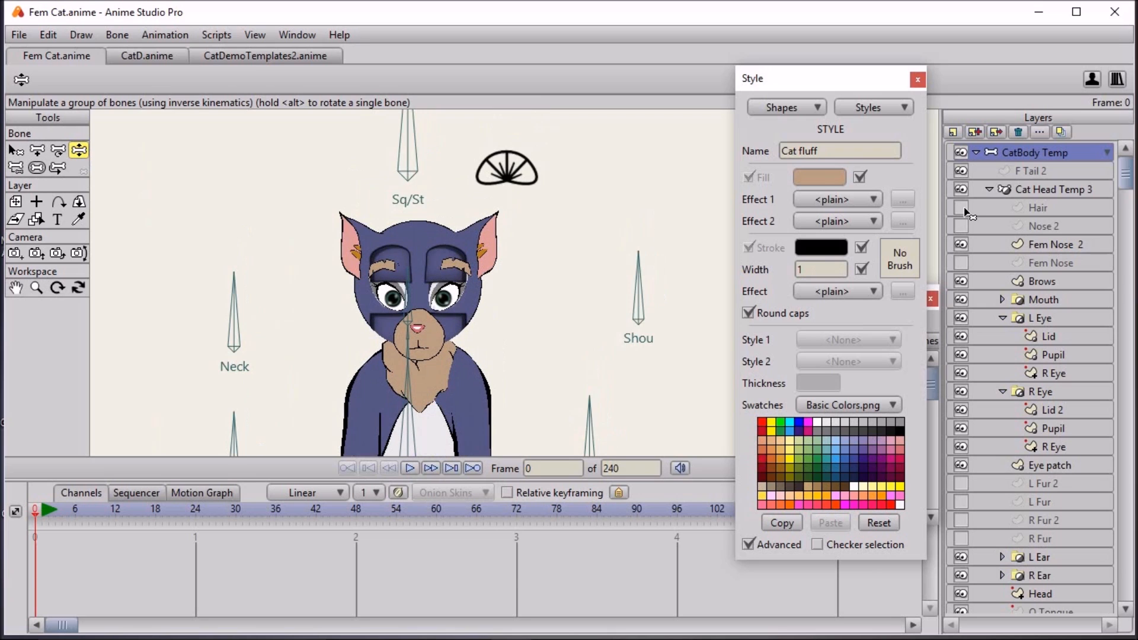
- Turn the head sideways with the HT control bone on the Cat Head Temp 3 layer and go to frame 2
{"action": "left_click", "coordinate": [1009, 190]}
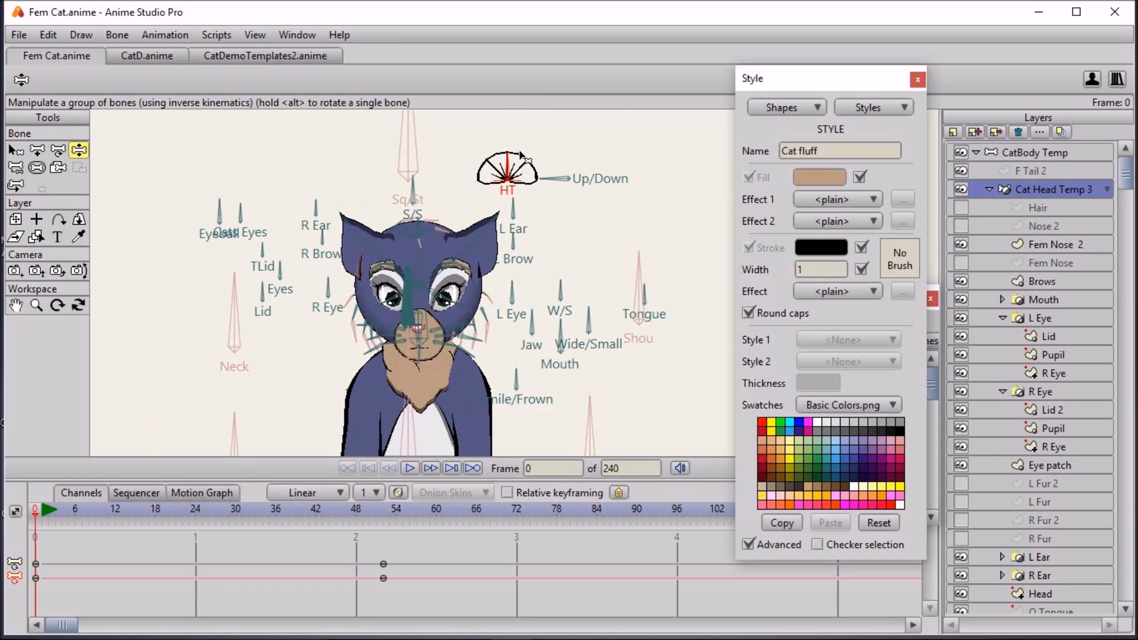
{"action": "left_click_drag", "start_coordinate": [484, 191], "coordinate": [519, 112]}
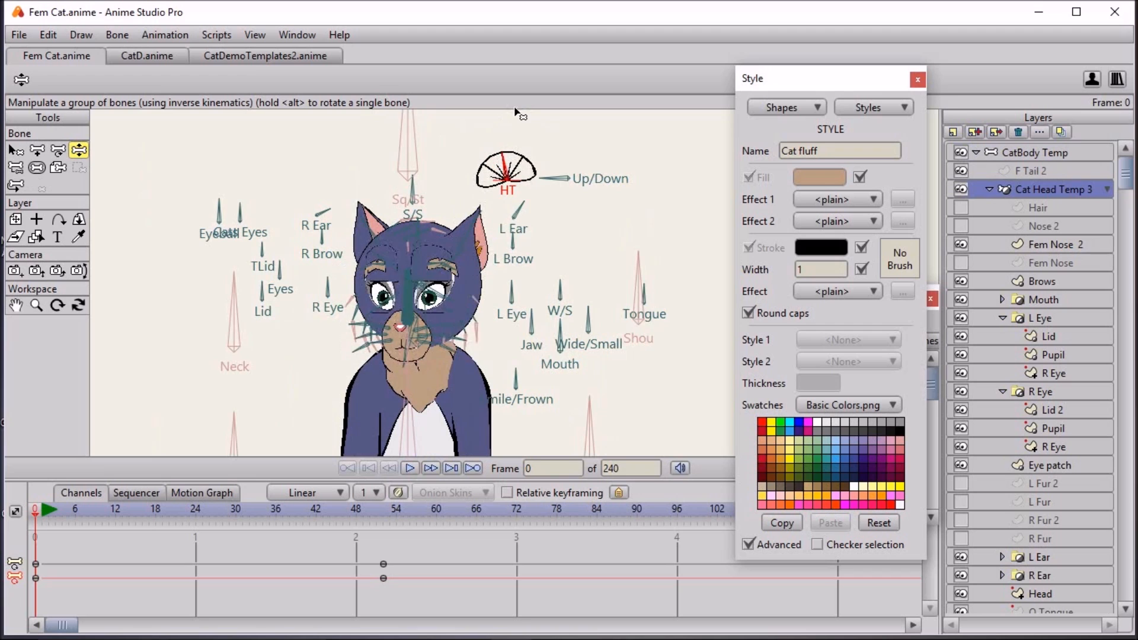
{"action": "left_click", "coordinate": [48, 509]}
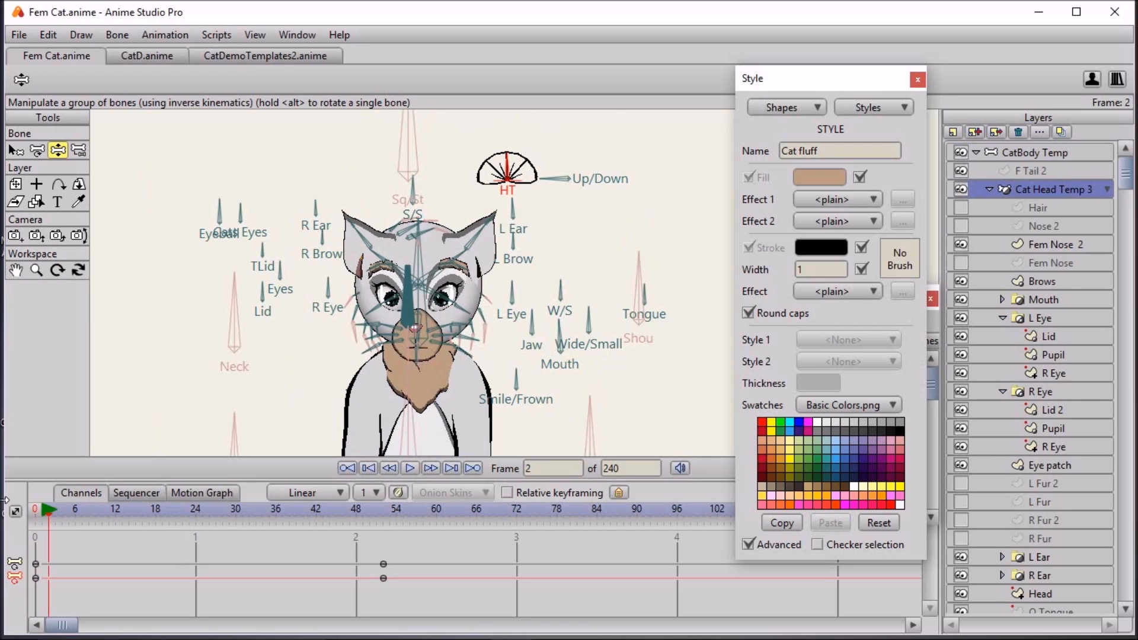